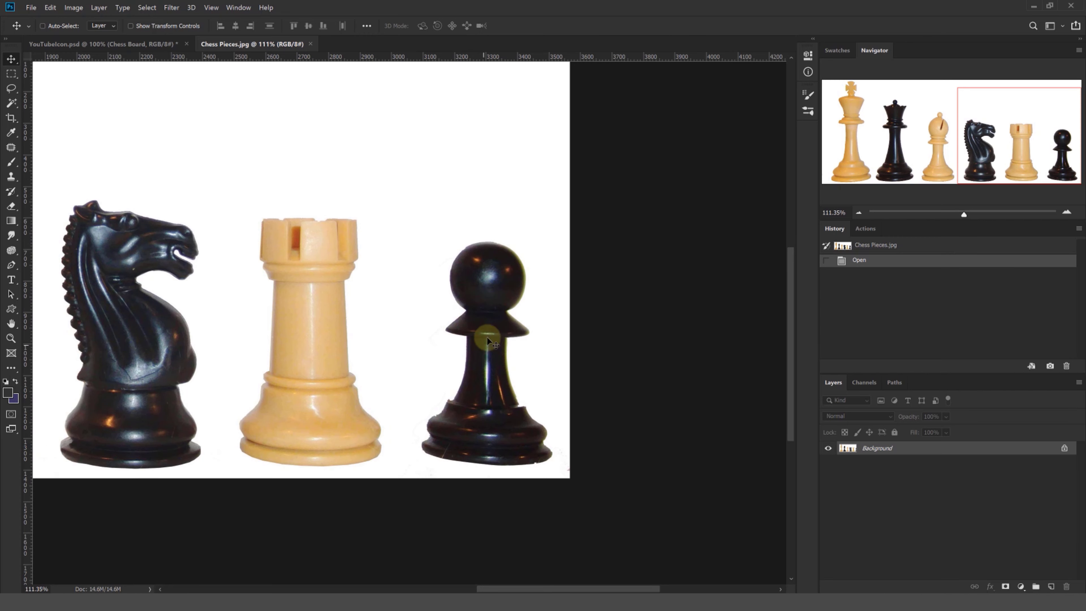
Frame a crop area tightly around the black pawn at the end of the row of chess pieces.
{"action": "mouse_move", "coordinate": [490, 344]}
{"action": "left_mouse_down", "text": "ctrl"}
{"action": "mouse_move", "coordinate": [428, 344]}
{"action": "mouse_move", "coordinate": [498, 349]}
{"action": "left_mouse_up", "text": "ctrl"}
{"action": "key", "text": "c"}
{"action": "left_click_drag", "start_coordinate": [348, 344], "coordinate": [319, 341], "text": "ctrl"}
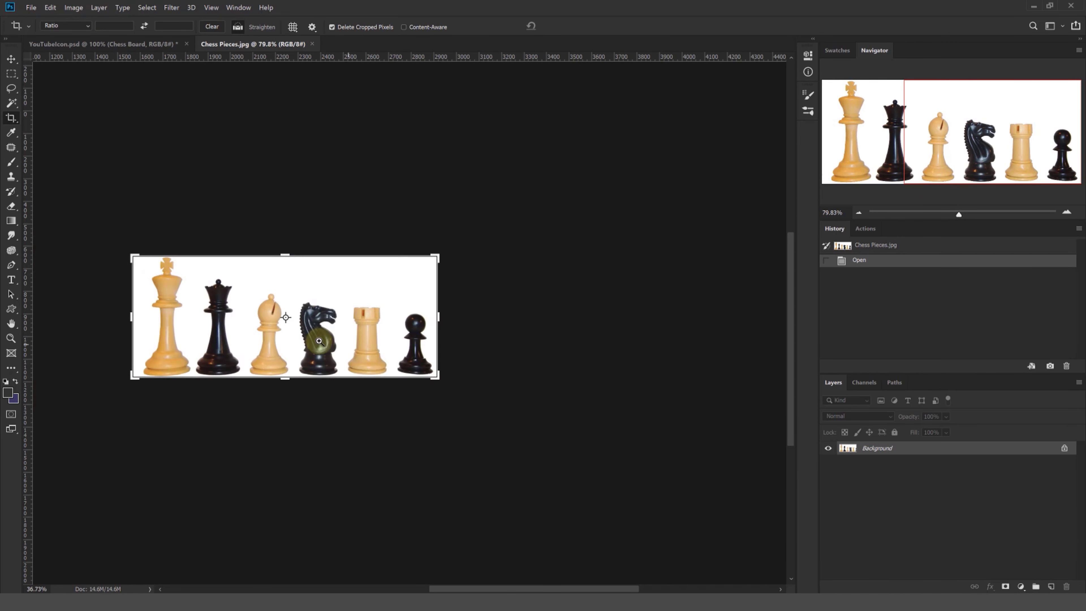
{"action": "scroll", "coordinate": [319, 341], "scroll_direction": "down", "scroll_amount": 3, "text": "alt"}
{"action": "left_click_drag", "start_coordinate": [203, 324], "coordinate": [288, 337]}
{"action": "scroll", "coordinate": [323, 352], "scroll_direction": "up", "scroll_amount": 5, "text": "alt"}
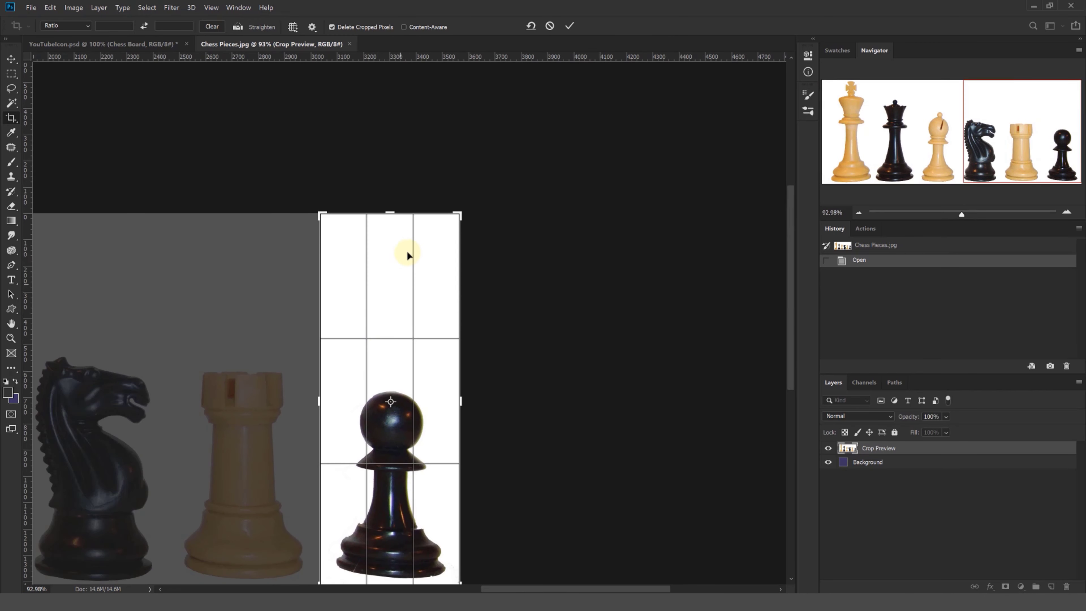
{"action": "left_click_drag", "start_coordinate": [381, 213], "coordinate": [382, 311]}
{"action": "scroll", "coordinate": [420, 379], "scroll_direction": "up", "scroll_amount": 2, "text": "alt"}
{"action": "left_click_drag", "start_coordinate": [379, 221], "coordinate": [376, 210]}
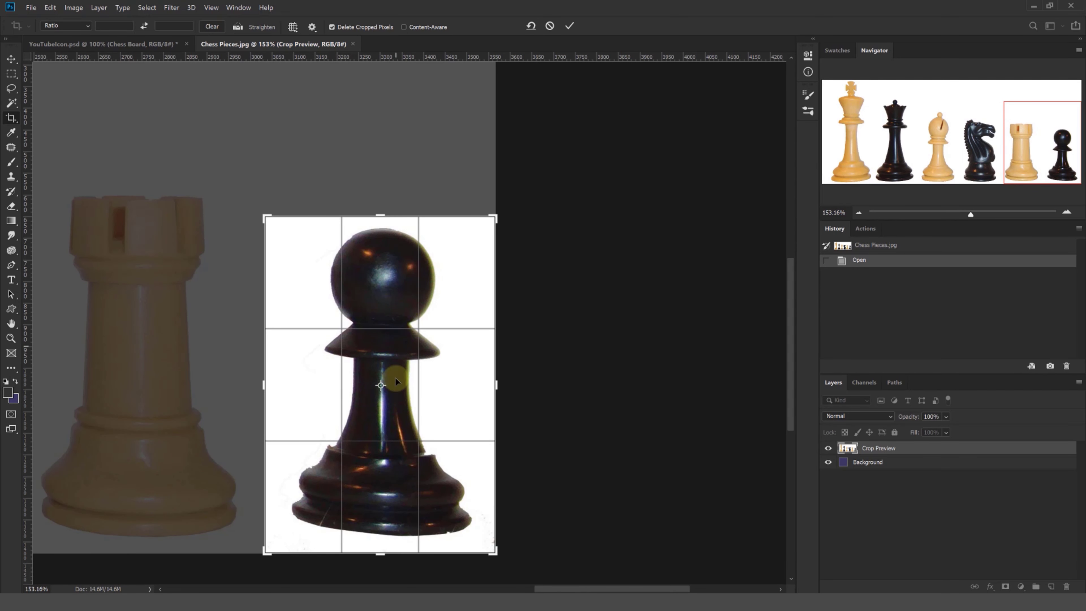
Rotate the image within the crop so the pawn stands upright, refit the frame around it and apply the crop.
{"action": "left_click_drag", "start_coordinate": [396, 379], "coordinate": [416, 357]}
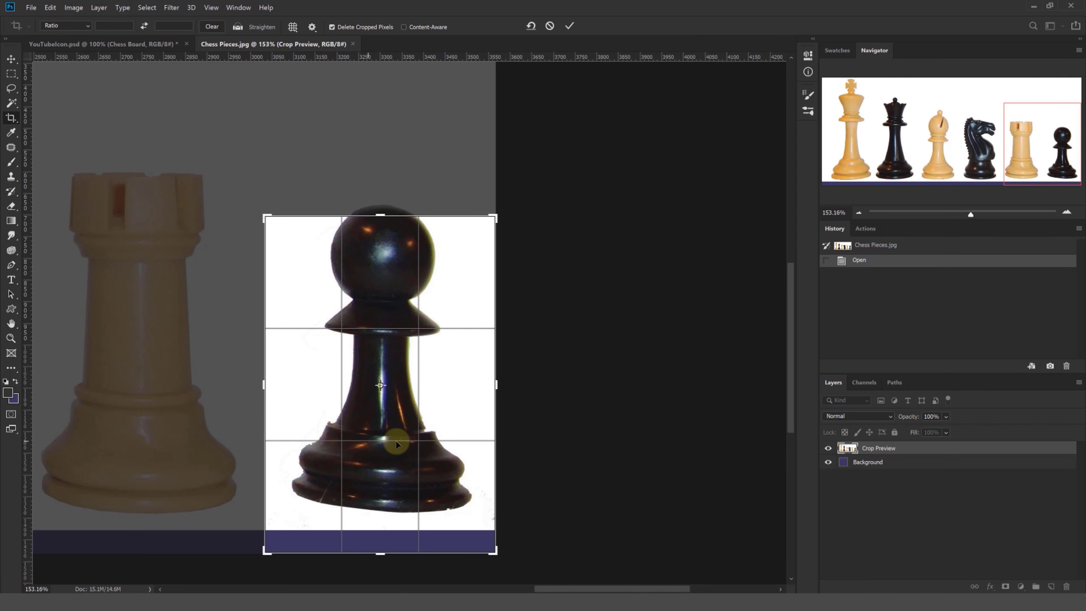
{"action": "left_click_drag", "start_coordinate": [513, 420], "coordinate": [517, 413]}
{"action": "left_click_drag", "start_coordinate": [379, 553], "coordinate": [383, 509]}
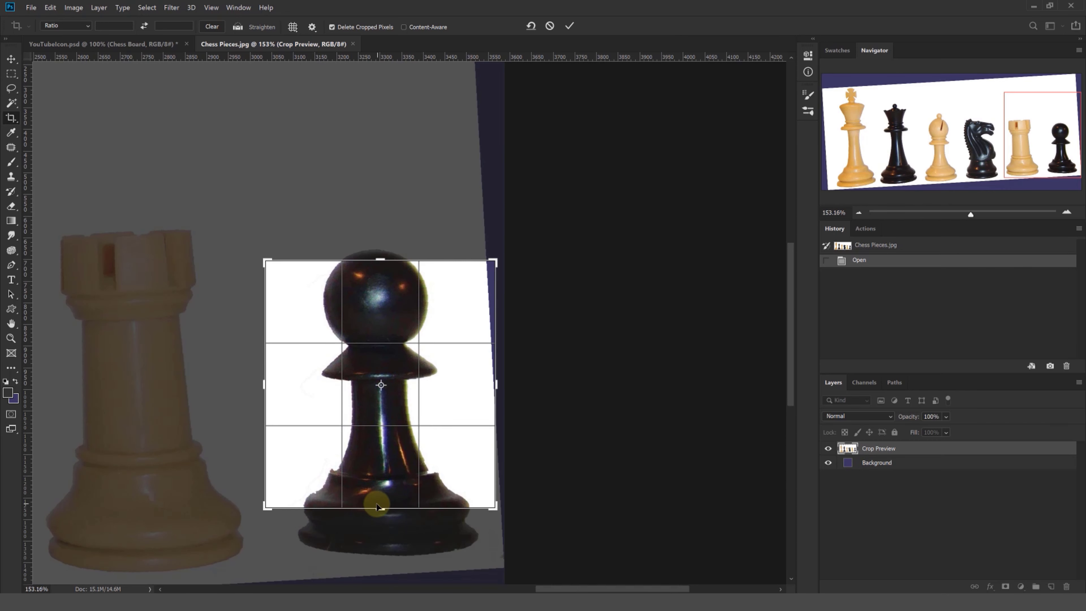
{"action": "left_click_drag", "start_coordinate": [379, 259], "coordinate": [380, 250]}
{"action": "left_click_drag", "start_coordinate": [378, 520], "coordinate": [376, 546]}
{"action": "key", "text": "Return"}
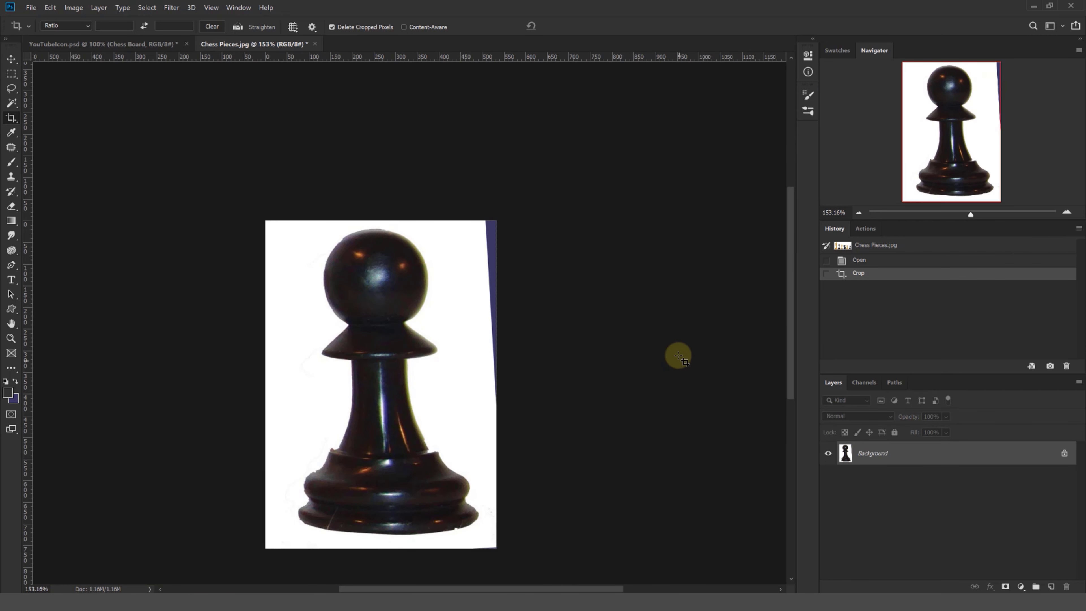
Sample the white background and brush over the purple wedge along the pawn image's edge.
{"action": "key", "text": "b"}
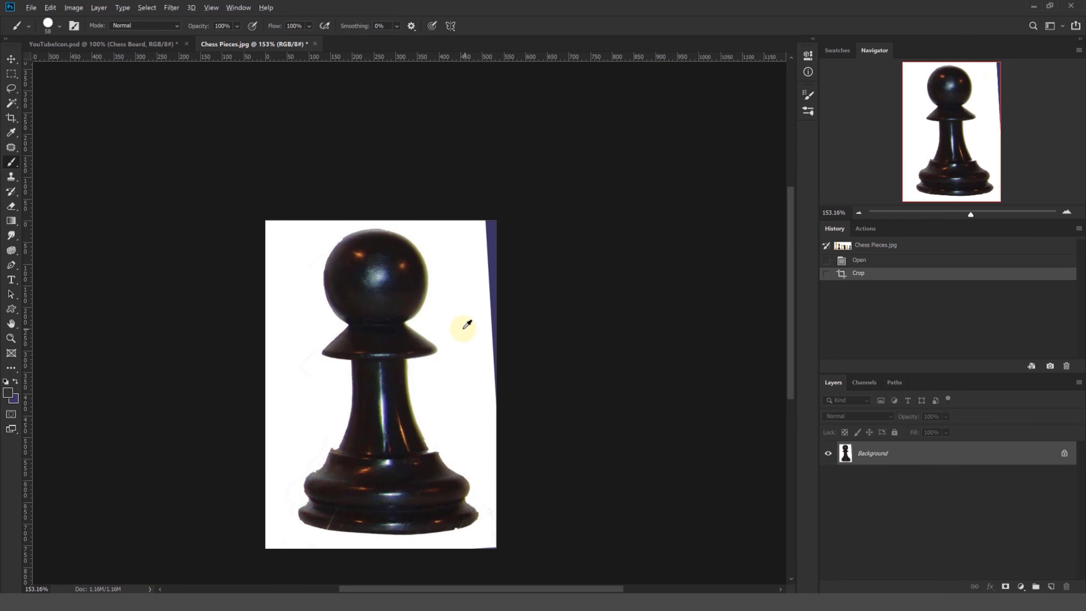
{"action": "left_click_drag", "start_coordinate": [489, 238], "coordinate": [500, 413]}
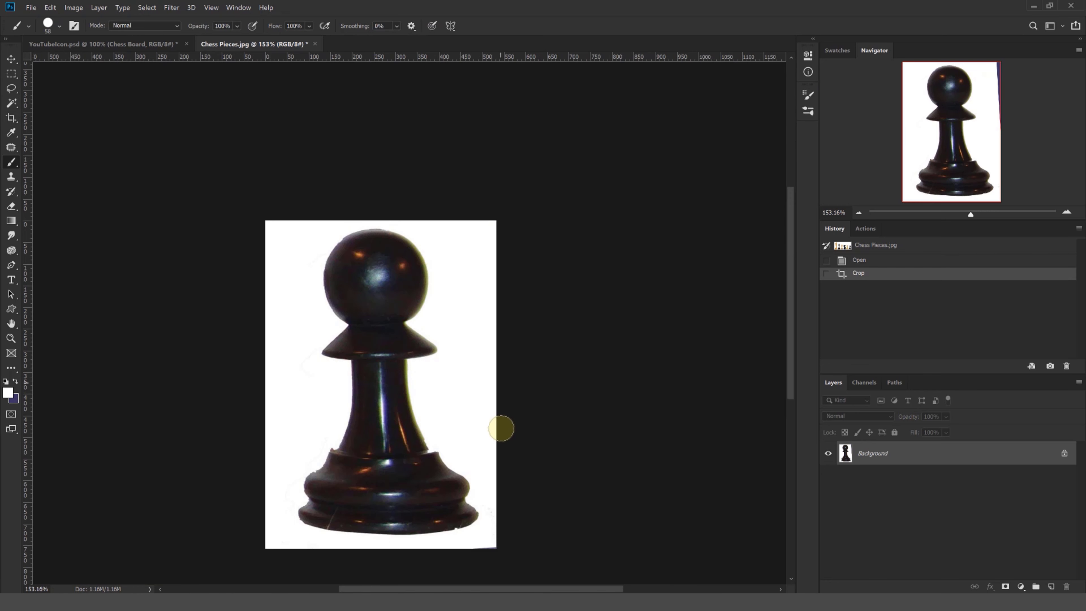
{"action": "left_click_drag", "start_coordinate": [517, 511], "coordinate": [518, 509]}
{"action": "left_click_drag", "start_coordinate": [507, 395], "coordinate": [540, 390]}
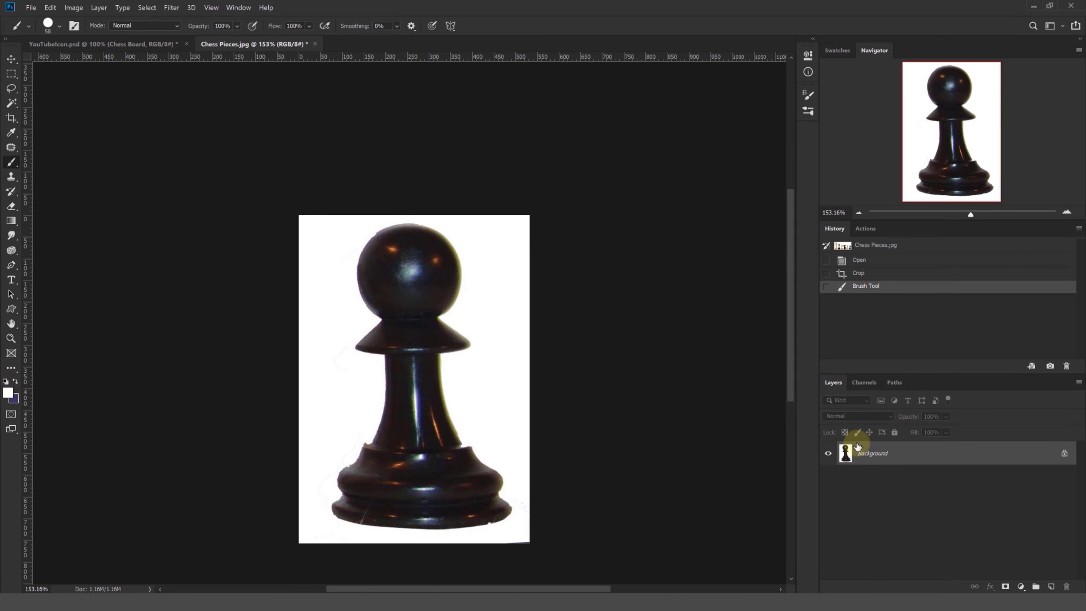
Save the cropped image as Pawn.png in PNG format in the KCAD folder.
{"action": "key", "text": "ctrl+shift+s"}
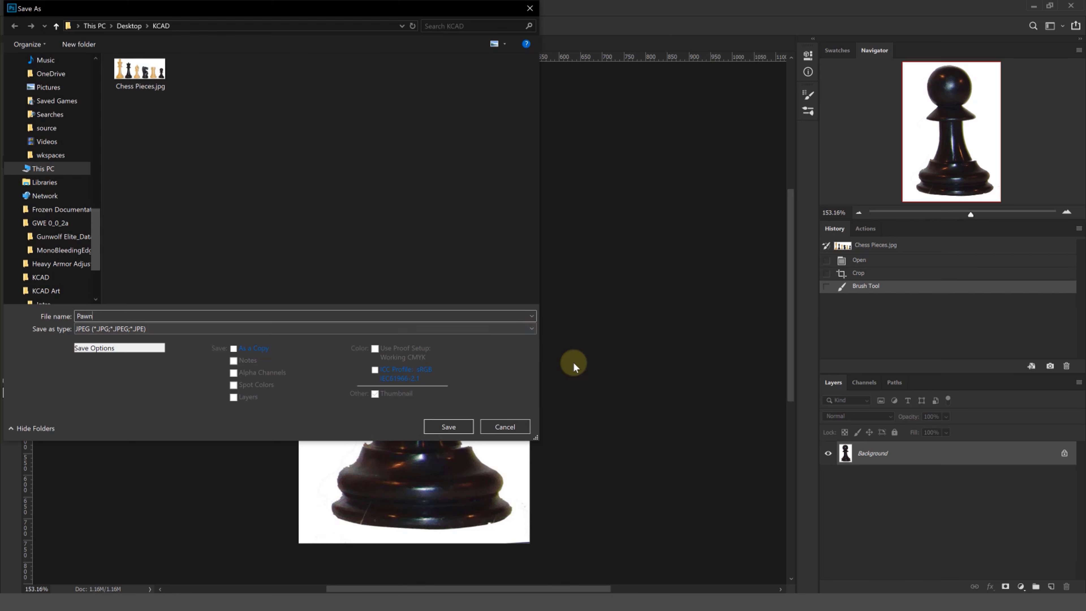
{"action": "left_click", "coordinate": [290, 328]}
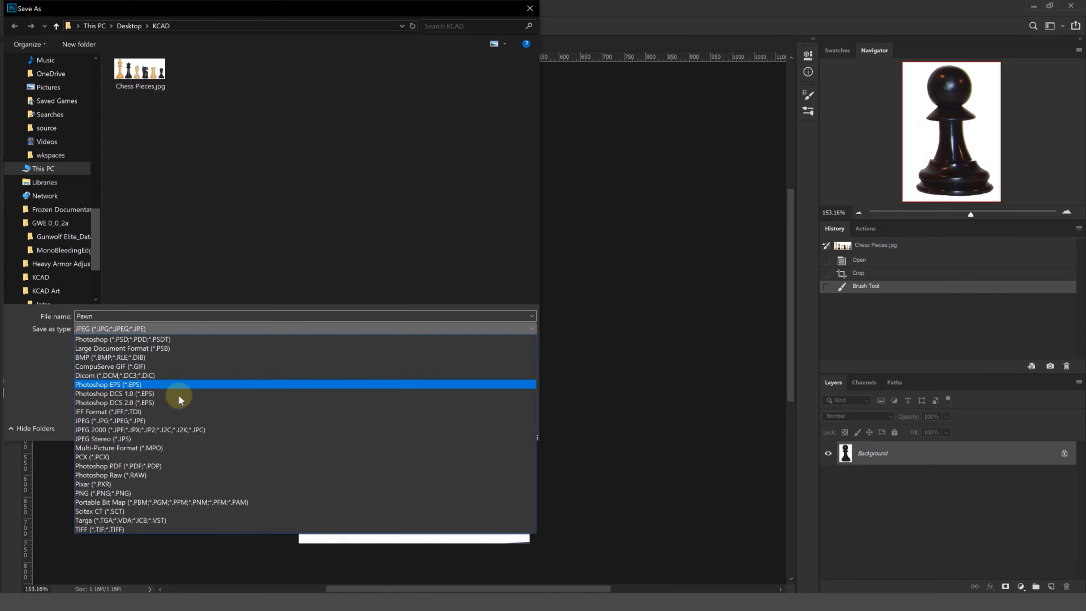
{"action": "left_click", "coordinate": [94, 492]}
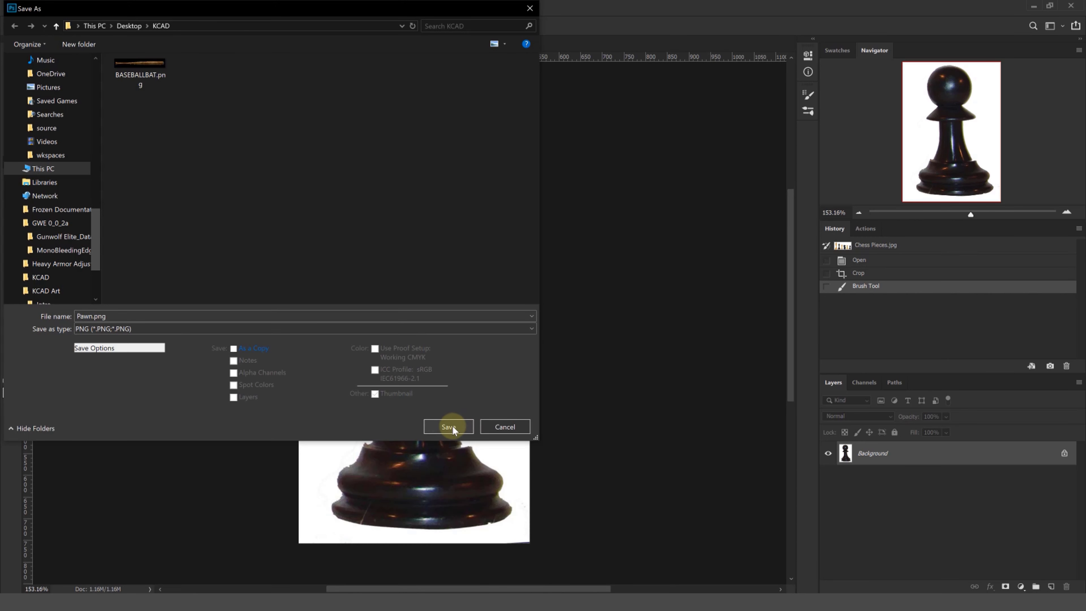
{"action": "left_click", "coordinate": [446, 425]}
{"action": "left_click", "coordinate": [367, 110]}
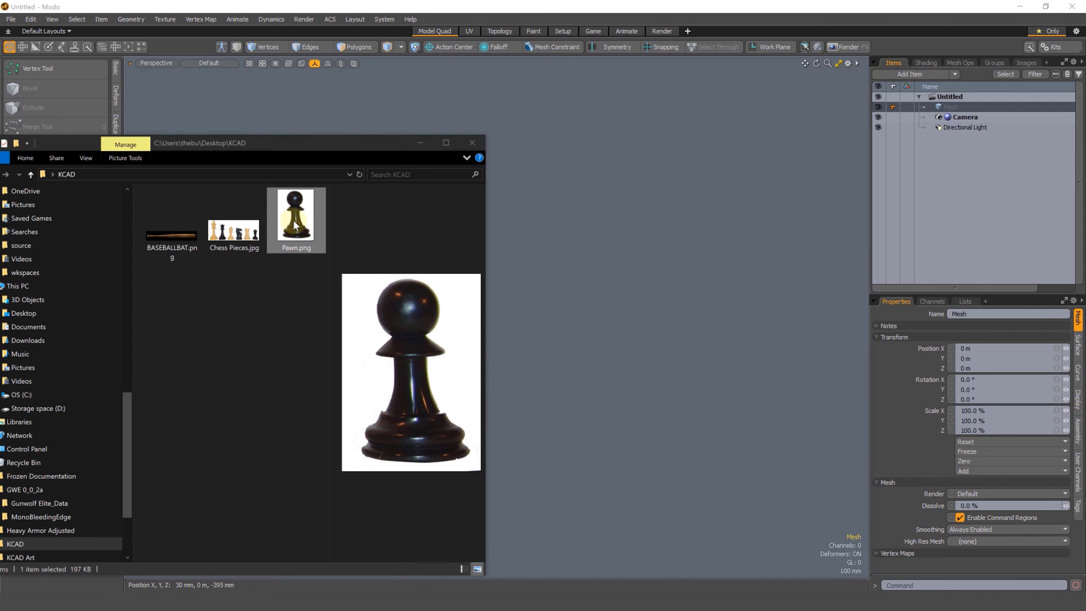
Switch to Modo, bring Pawn.png from the KCAD folder into the scene as a backdrop and deselect it.
{"action": "left_click_drag", "start_coordinate": [295, 222], "coordinate": [594, 311]}
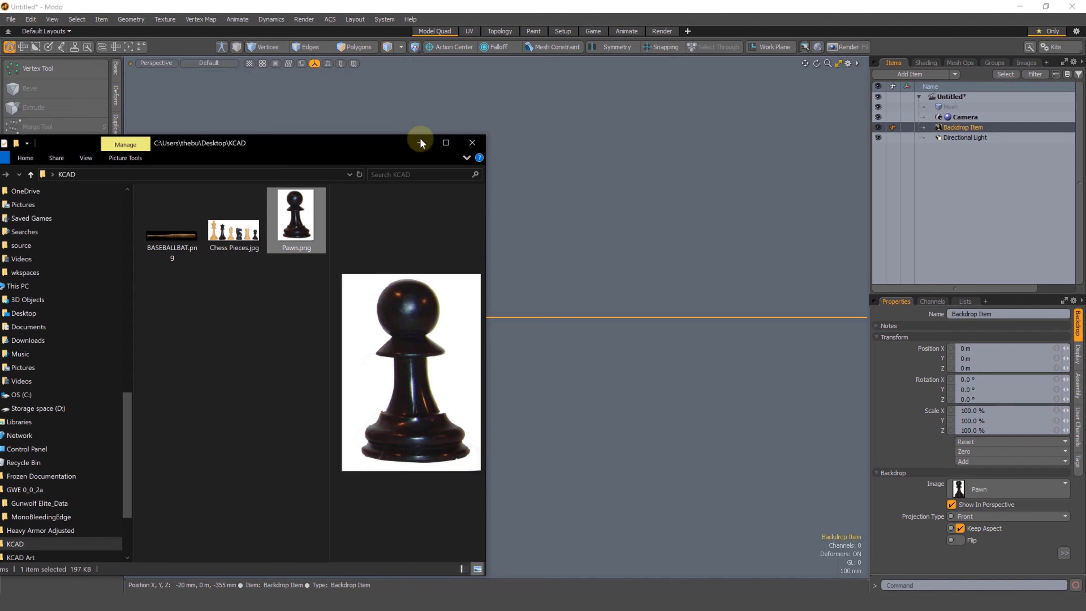
{"action": "left_click", "coordinate": [465, 9]}
{"action": "left_click_drag", "start_coordinate": [505, 311], "coordinate": [462, 286], "text": "ctrl+alt"}
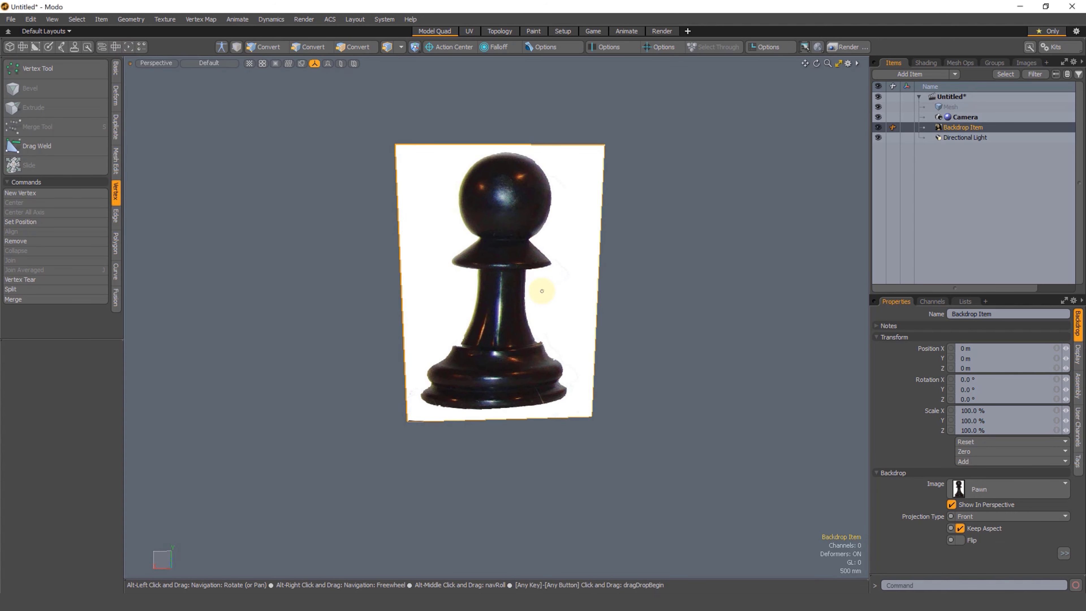
{"action": "left_click_drag", "start_coordinate": [540, 291], "coordinate": [427, 351], "text": "alt"}
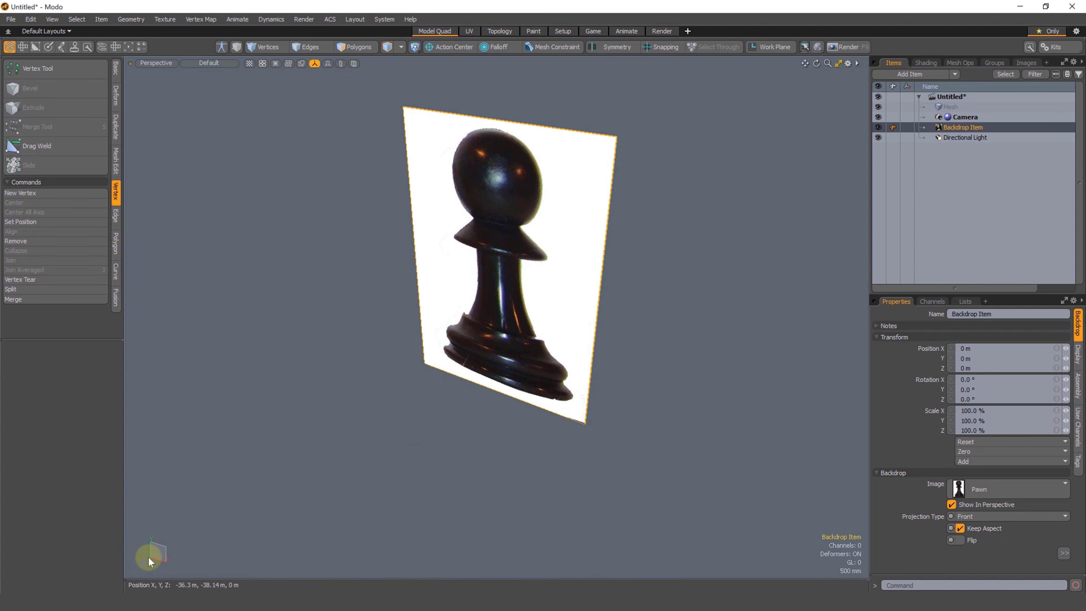
{"action": "left_click", "coordinate": [130, 566]}
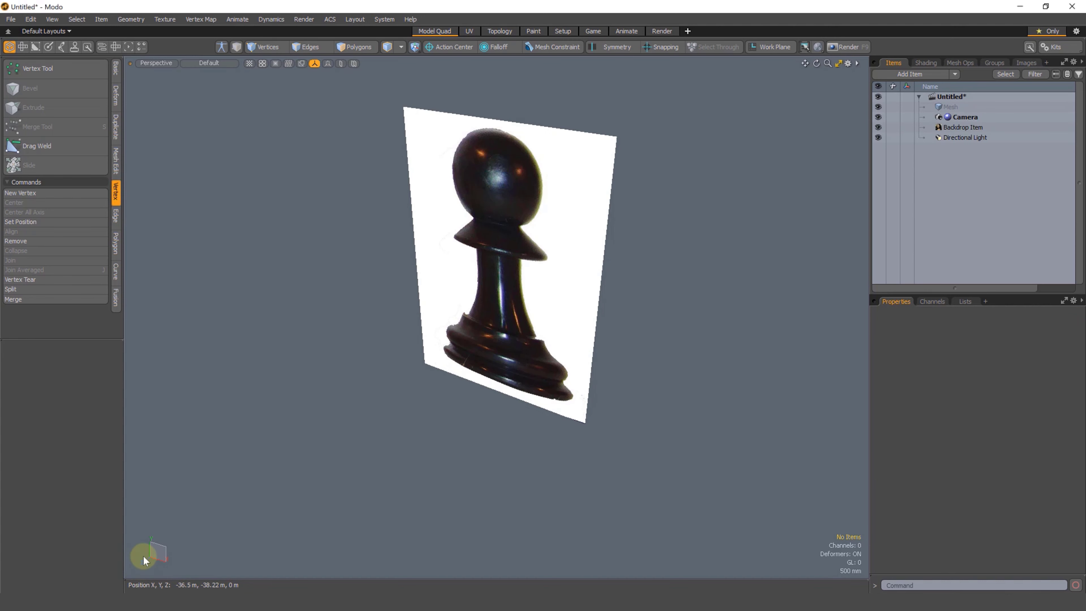
Create a 1 m cube at the origin as a size reference for the pawn backdrop.
{"action": "left_click", "coordinate": [115, 68]}
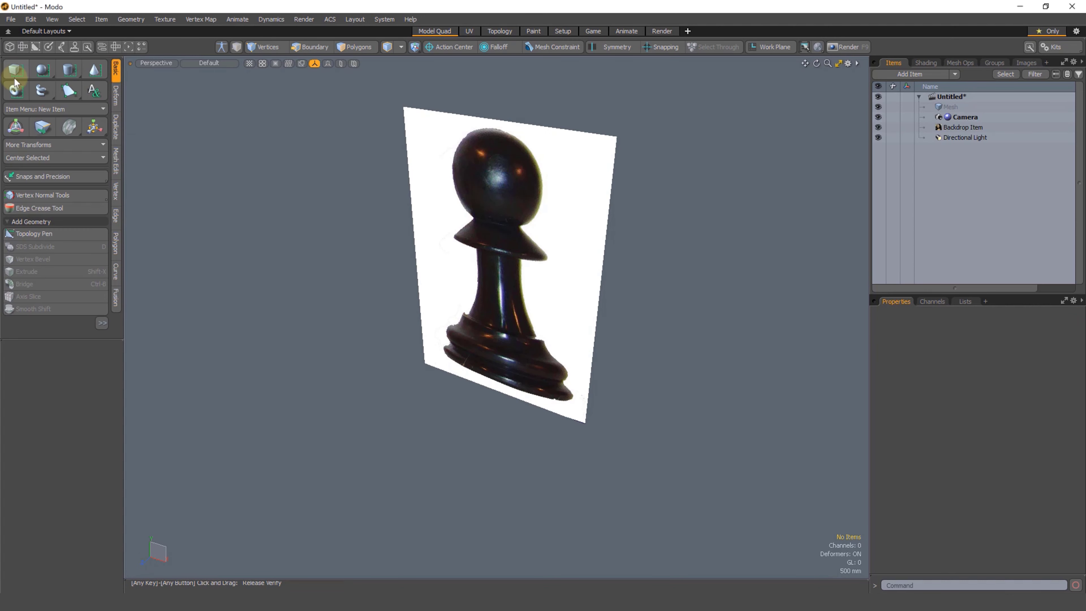
{"action": "left_click", "coordinate": [14, 68]}
{"action": "left_click_drag", "start_coordinate": [432, 329], "coordinate": [440, 330], "text": "alt"}
{"action": "left_click", "coordinate": [280, 95]}
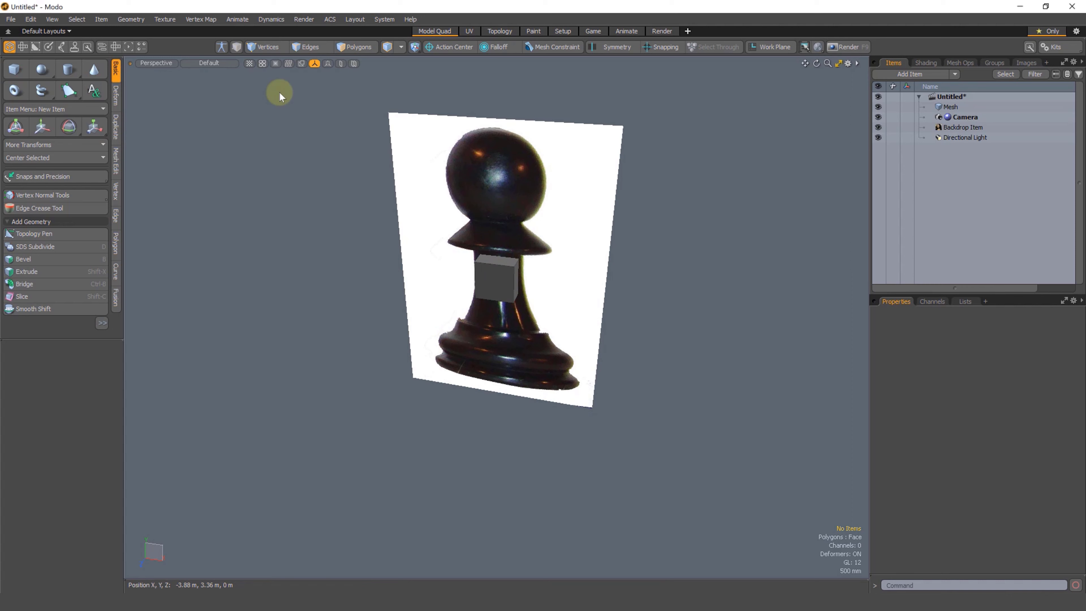
Compare the cube with the pawn backdrop in the Front view and select the cube's front face.
{"action": "left_click", "coordinate": [150, 65]}
{"action": "left_click", "coordinate": [144, 31]}
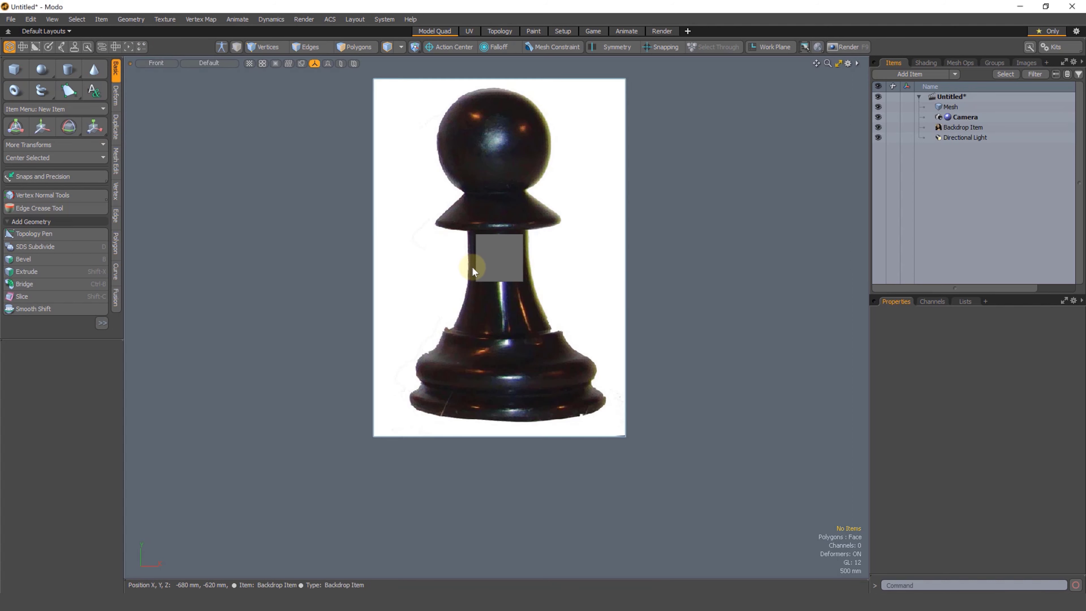
{"action": "left_click", "coordinate": [501, 256]}
{"action": "key", "text": "3"}
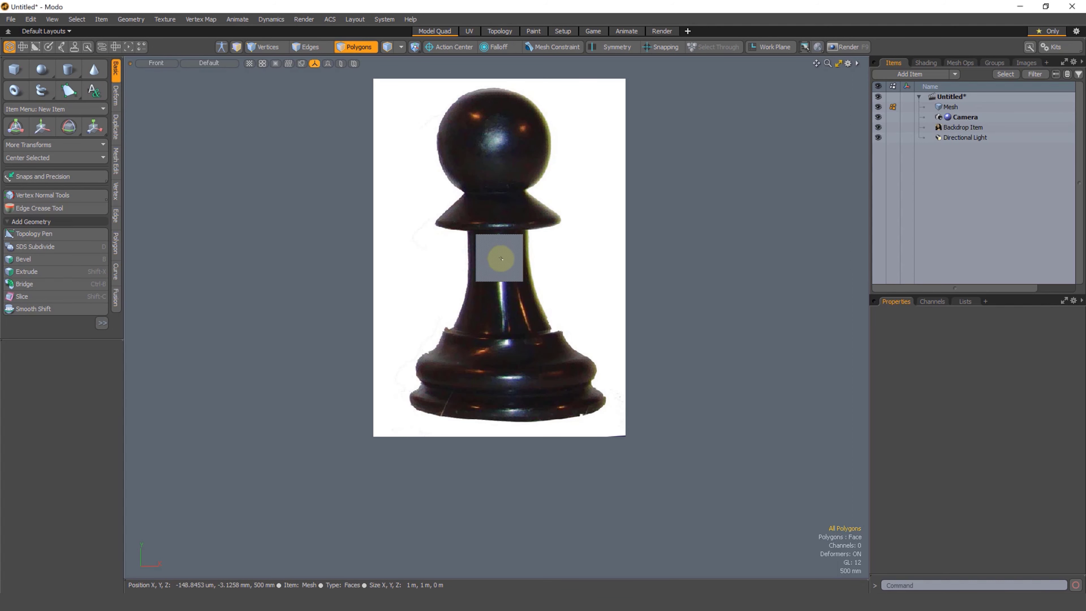
{"action": "left_click", "coordinate": [496, 260]}
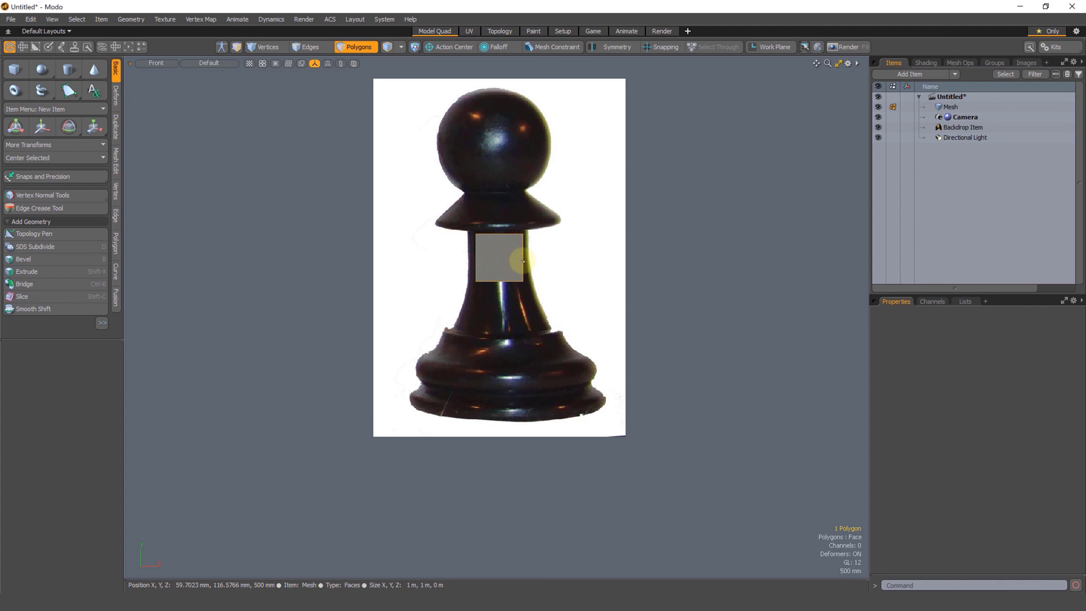
Examine the cube against the pawn backdrop in the Perspective view and select all of its polygons.
{"action": "key", "text": "ctrl+space"}
{"action": "left_click", "coordinate": [531, 296]}
{"action": "left_click_drag", "start_coordinate": [522, 319], "coordinate": [449, 323], "text": "alt"}
{"action": "left_click_drag", "start_coordinate": [449, 323], "coordinate": [485, 260], "text": "ctrl+alt"}
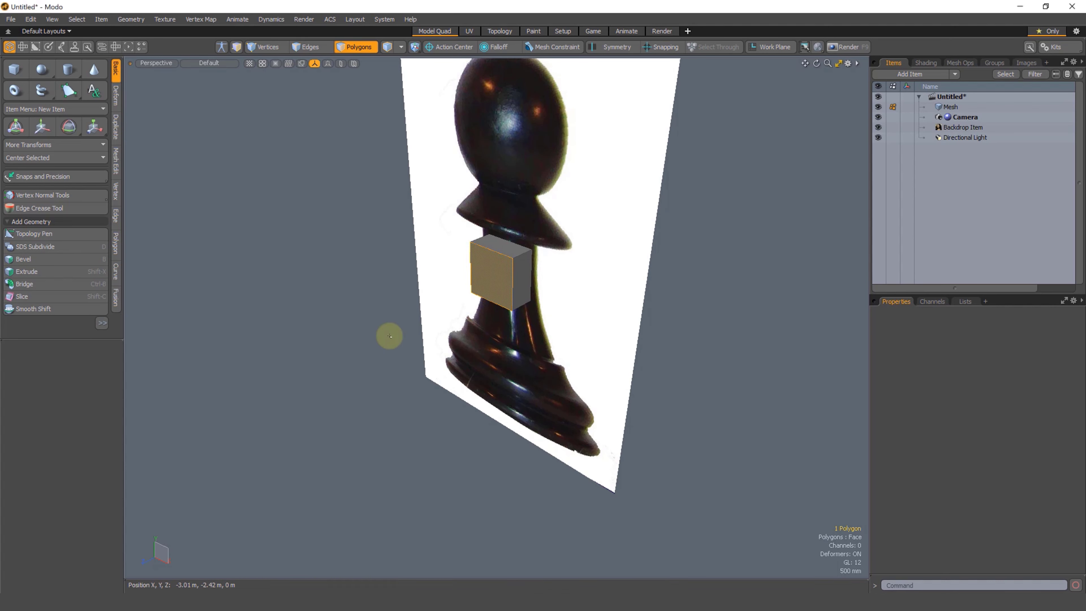
{"action": "left_click_drag", "start_coordinate": [458, 323], "coordinate": [499, 308], "text": "alt"}
{"action": "scroll", "coordinate": [493, 296], "scroll_direction": "up", "scroll_amount": 2}
{"action": "double_click", "coordinate": [493, 296]}
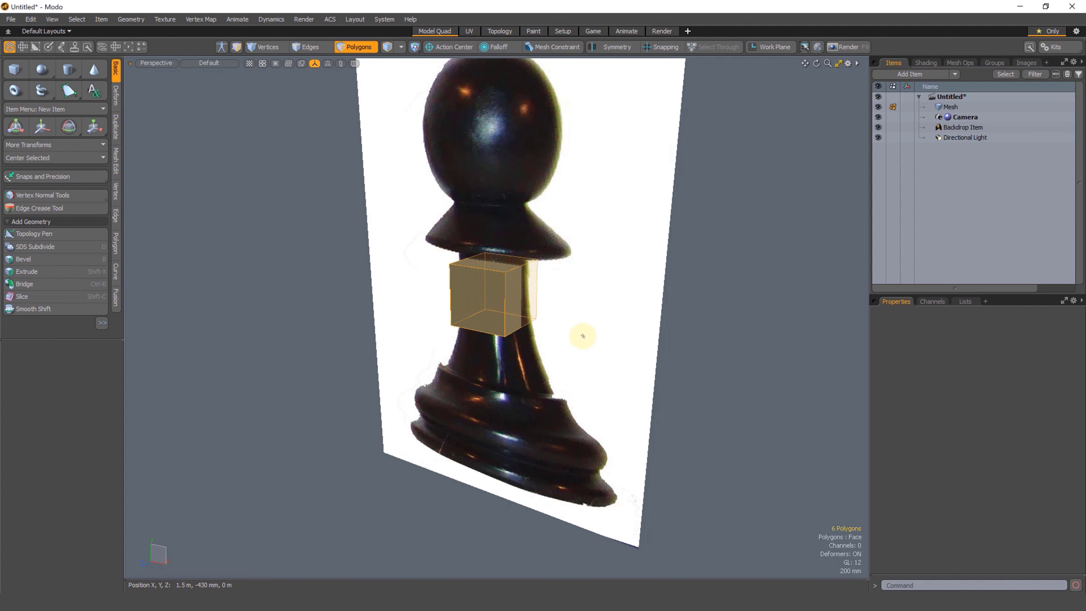
Select the pawn backdrop as an item and scale it uniformly to 18.5%.
{"action": "key", "text": "5"}
{"action": "left_click", "coordinate": [574, 326]}
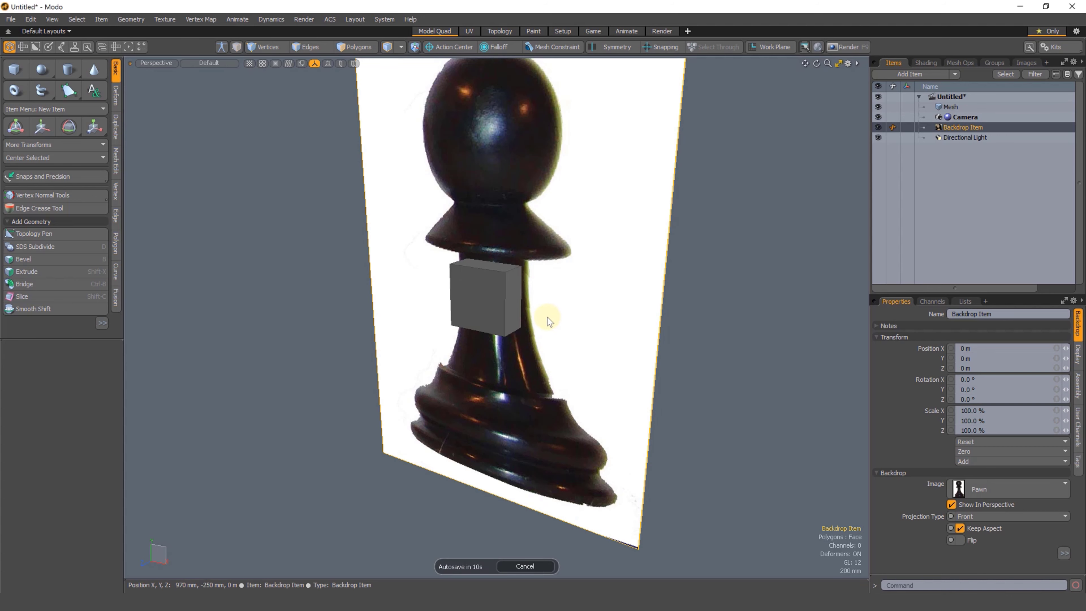
{"action": "key", "text": "r"}
{"action": "left_click_drag", "start_coordinate": [497, 295], "coordinate": [422, 322]}
{"action": "left_click", "coordinate": [401, 47]}
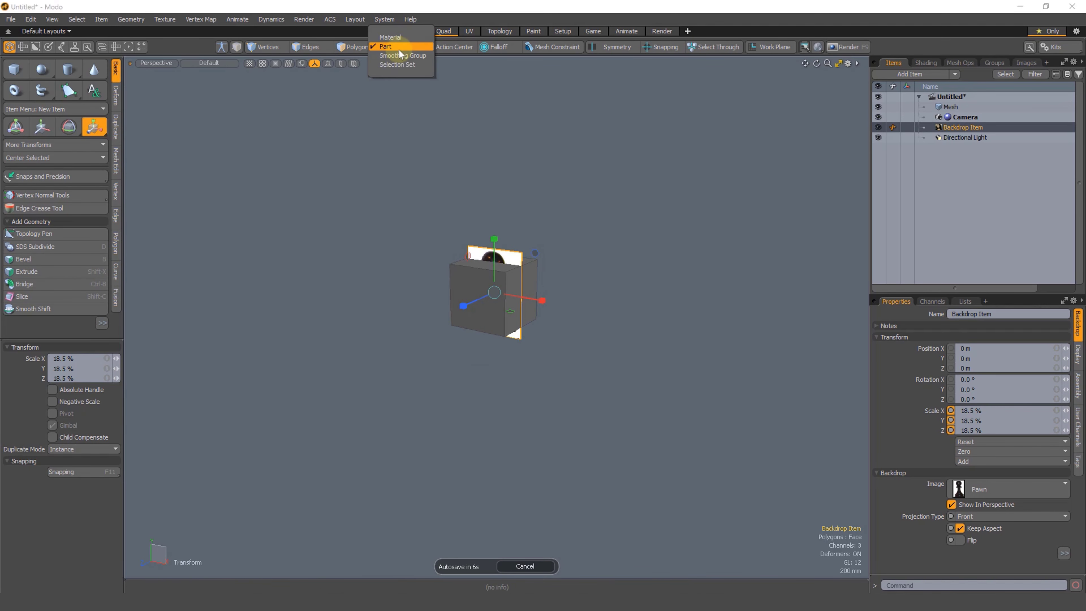
{"action": "left_click", "coordinate": [438, 6]}
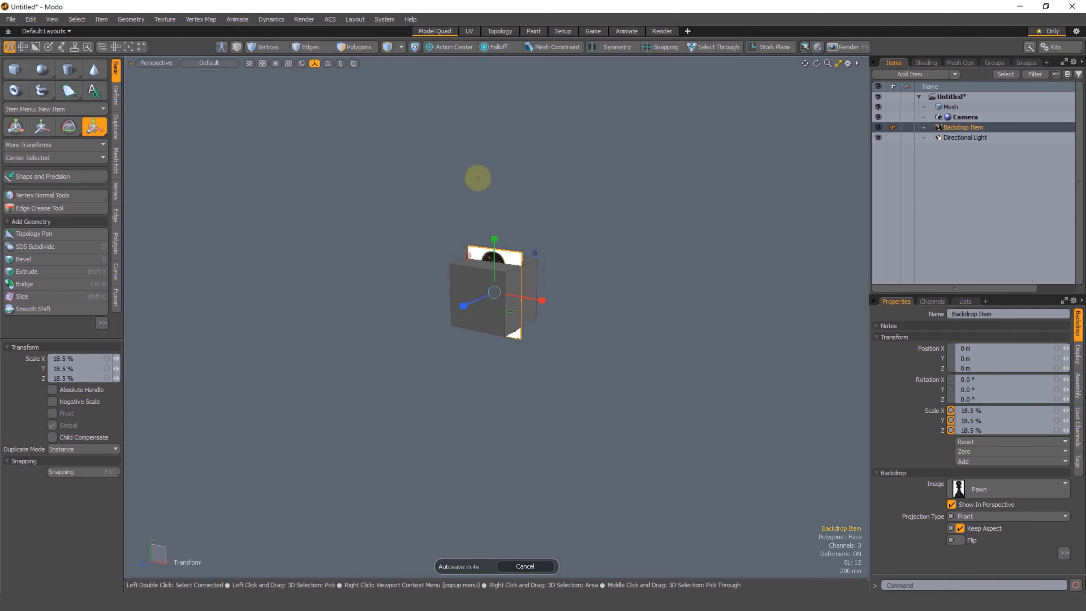
{"action": "key", "text": "space"}
Scale the pawn backdrop down further until it fits within the height of the reference cube.
{"action": "left_click", "coordinate": [523, 233]}
{"action": "left_click", "coordinate": [488, 294]}
{"action": "left_click", "coordinate": [511, 258]}
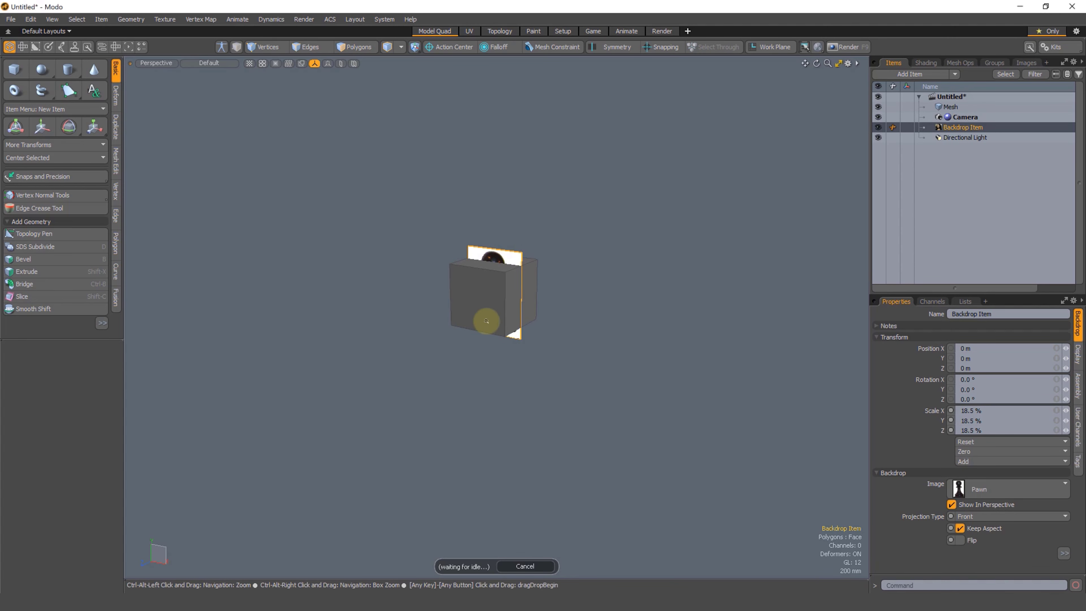
{"action": "scroll", "coordinate": [552, 290], "scroll_direction": "up", "scroll_amount": 3}
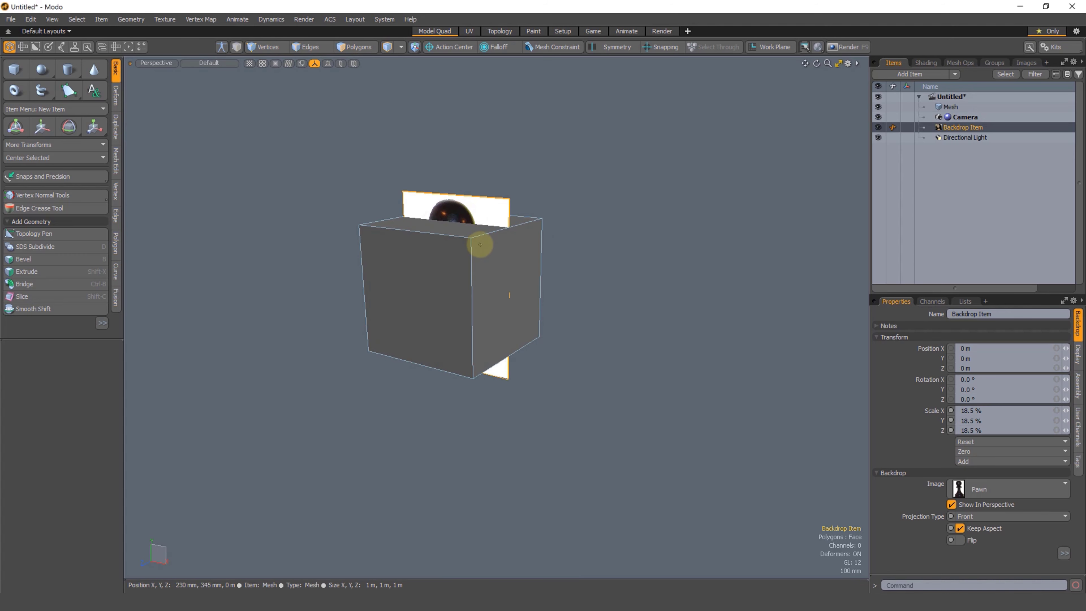
{"action": "key", "text": "r"}
{"action": "left_click_drag", "start_coordinate": [453, 285], "coordinate": [434, 304]}
{"action": "left_click_drag", "start_coordinate": [435, 304], "coordinate": [470, 287], "text": "alt"}
{"action": "left_click_drag", "start_coordinate": [470, 287], "coordinate": [442, 311]}
Select all polygons of the reference cube and delete them.
{"action": "left_click", "coordinate": [473, 328]}
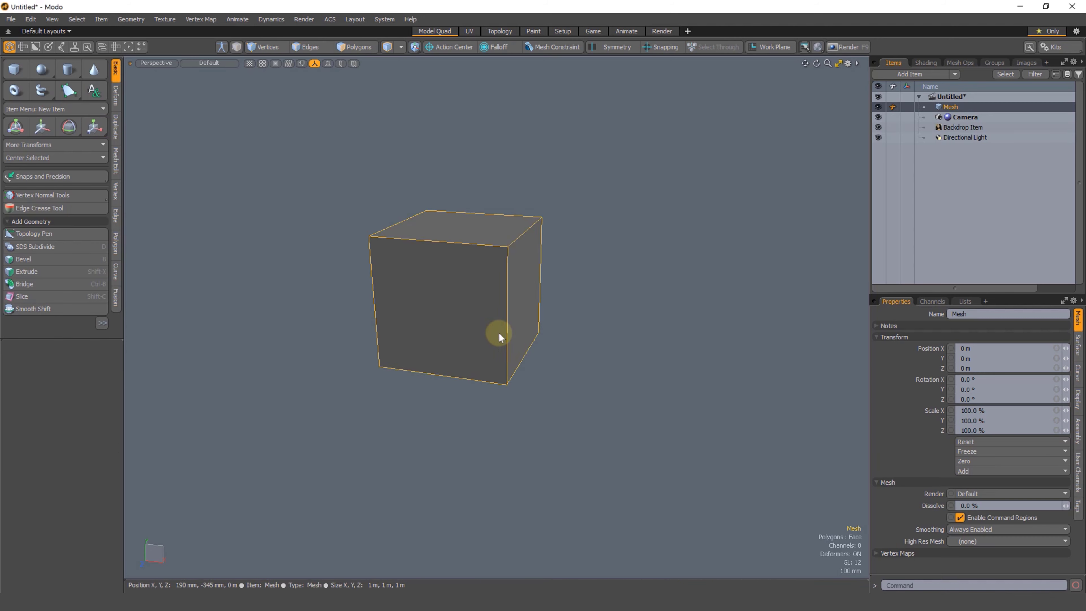
{"action": "key", "text": "3"}
{"action": "left_click", "coordinate": [469, 326]}
{"action": "double_click", "coordinate": [469, 326]}
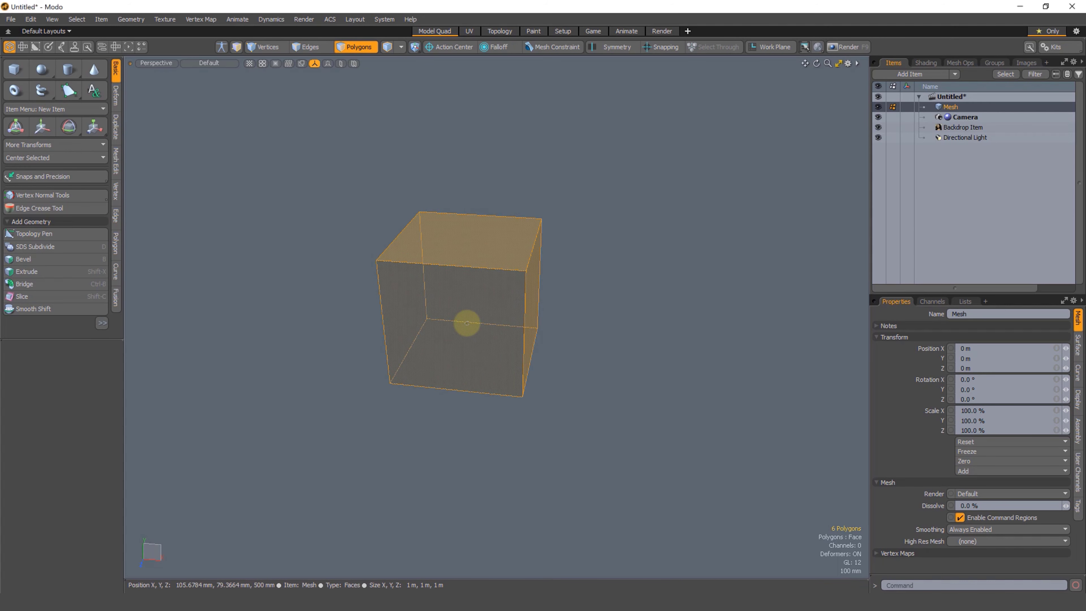
{"action": "key", "text": "Delete"}
Start a cylinder primitive and set its number of sides to 12.
{"action": "scroll", "coordinate": [445, 317], "scroll_direction": "up", "scroll_amount": 3}
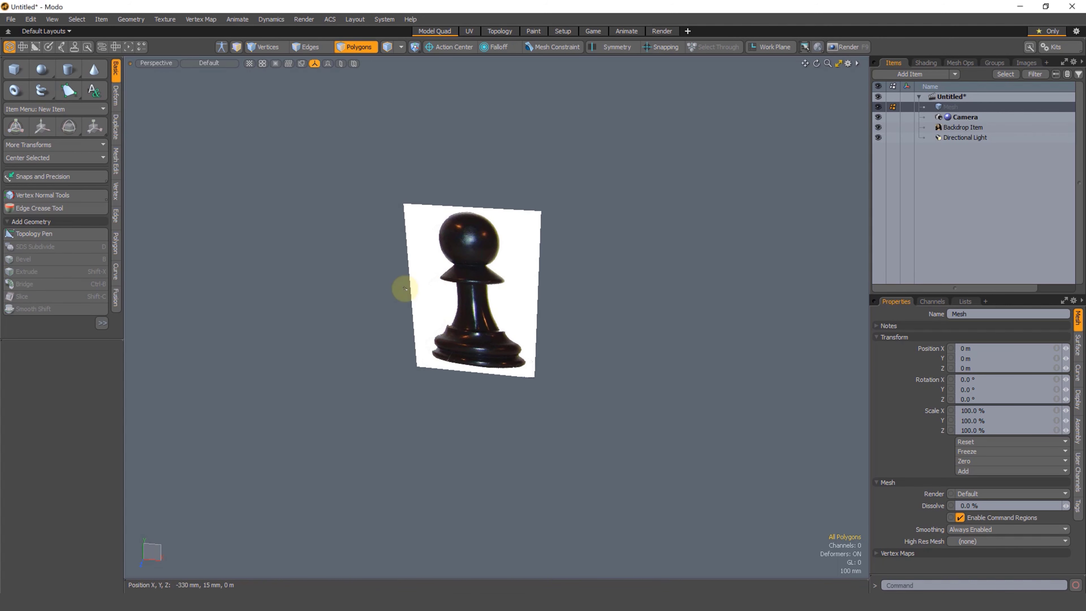
{"action": "scroll", "coordinate": [415, 338], "scroll_direction": "up", "scroll_amount": 4}
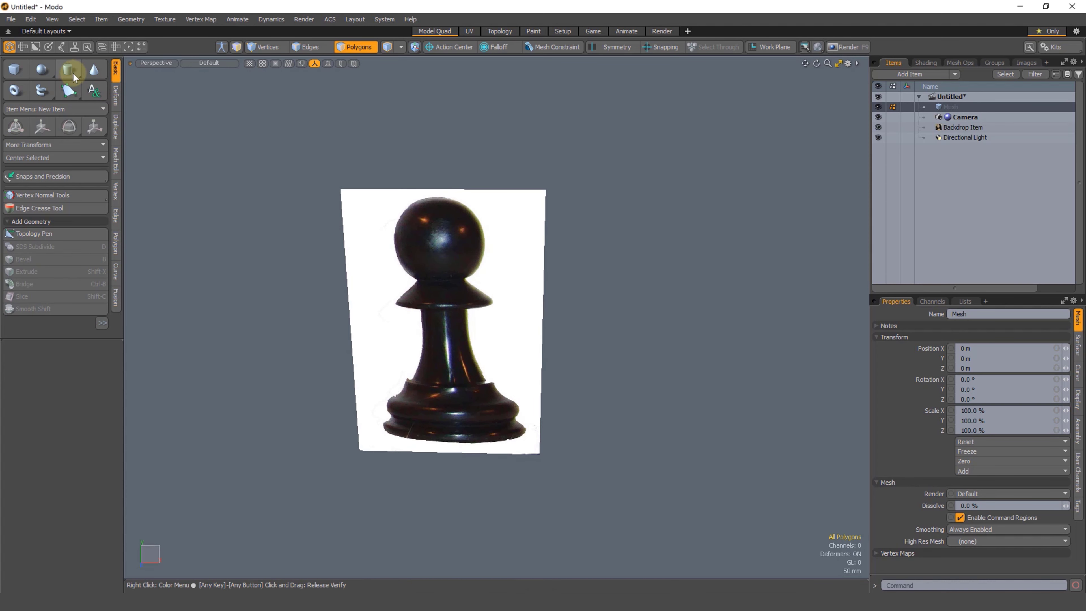
{"action": "left_click", "coordinate": [67, 71]}
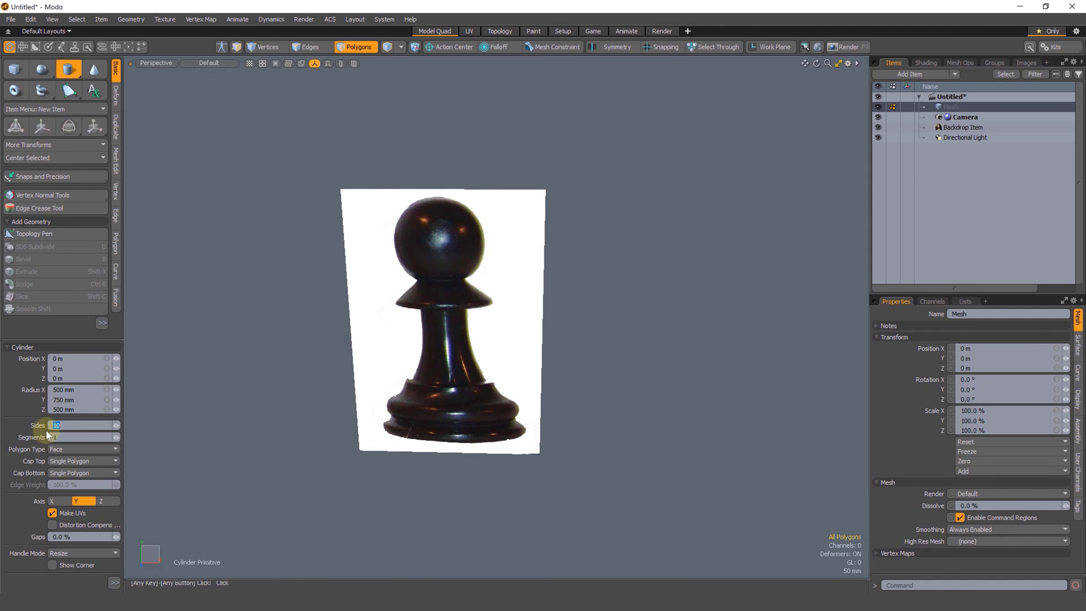
{"action": "type", "text": "12"}
{"action": "key", "text": "Return"}
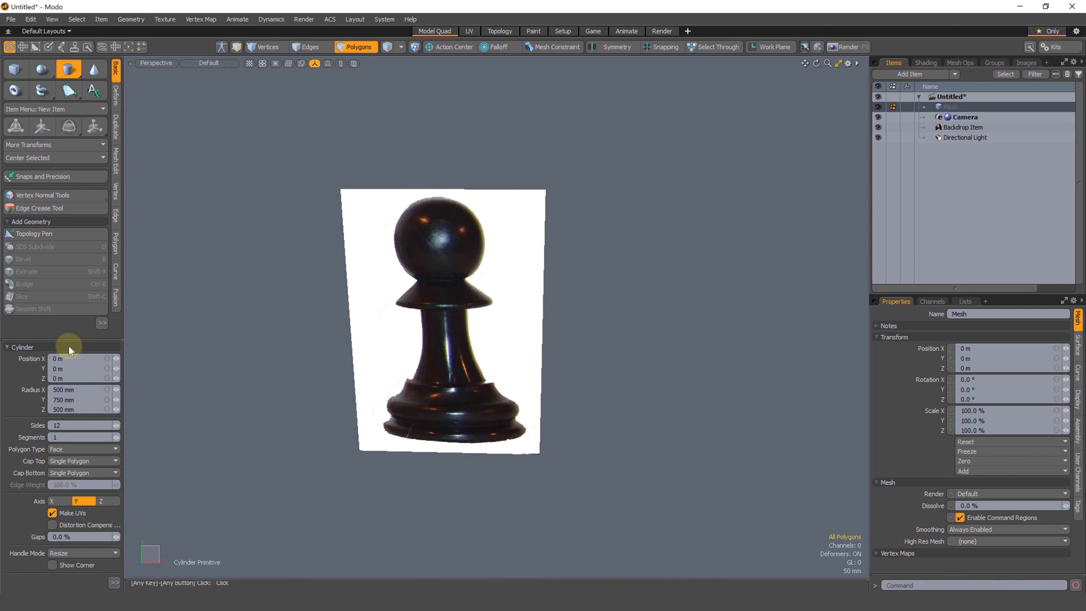
Create the 12-sided cylinder at the origin with X and Z radii of 500 mm and a Y radius of 750 mm.
{"action": "left_click", "coordinate": [441, 334]}
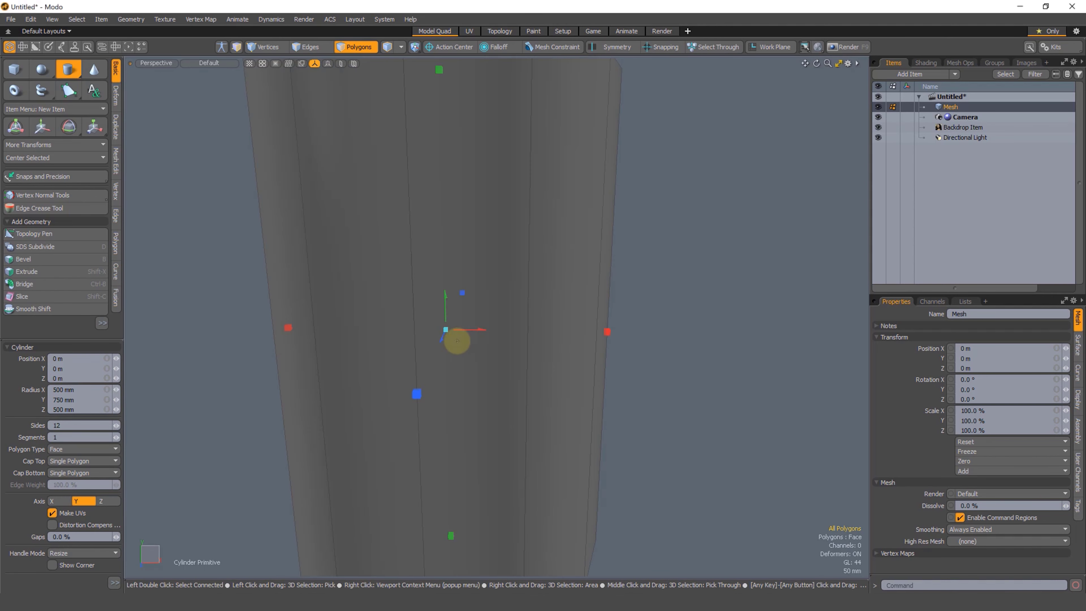
{"action": "scroll", "coordinate": [441, 367], "scroll_direction": "down", "scroll_amount": 3}
{"action": "scroll", "coordinate": [446, 361], "scroll_direction": "up", "scroll_amount": 3}
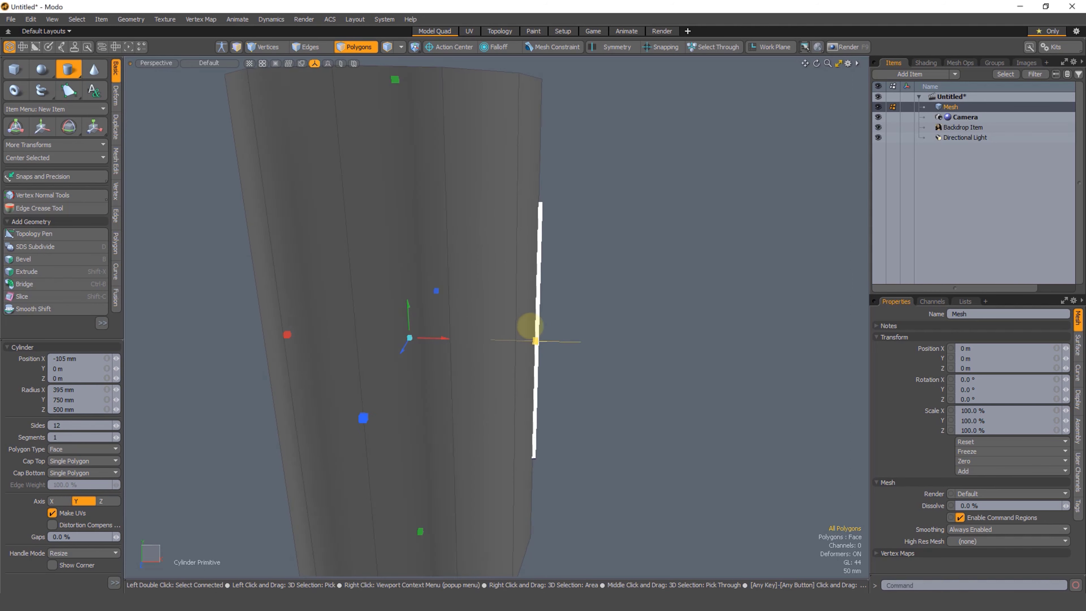
Try resizing the cylinder along its X axis, and undo the change.
{"action": "left_click_drag", "start_coordinate": [603, 343], "coordinate": [762, 347]}
{"action": "left_click_drag", "start_coordinate": [704, 296], "coordinate": [611, 337]}
{"action": "key", "text": "ctrl+z"}
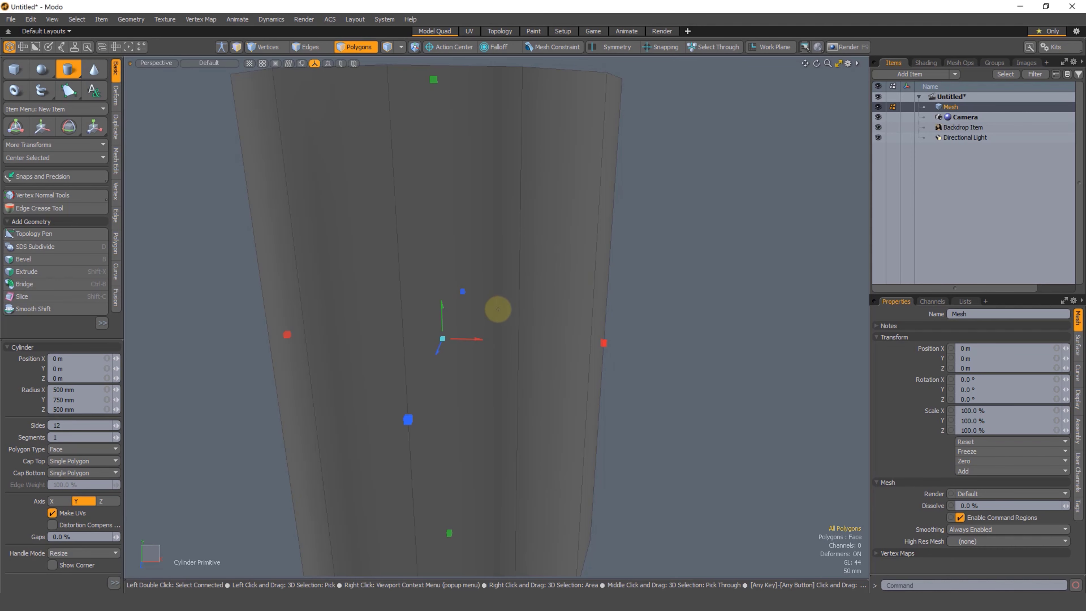
Finish the cylinder primitive and scale all of its polygons uniformly to 27%, leaving nothing selected.
{"action": "key", "text": "q"}
{"action": "left_click_drag", "start_coordinate": [505, 315], "coordinate": [446, 330], "text": "alt"}
{"action": "scroll", "coordinate": [460, 359], "scroll_direction": "down", "scroll_amount": 4}
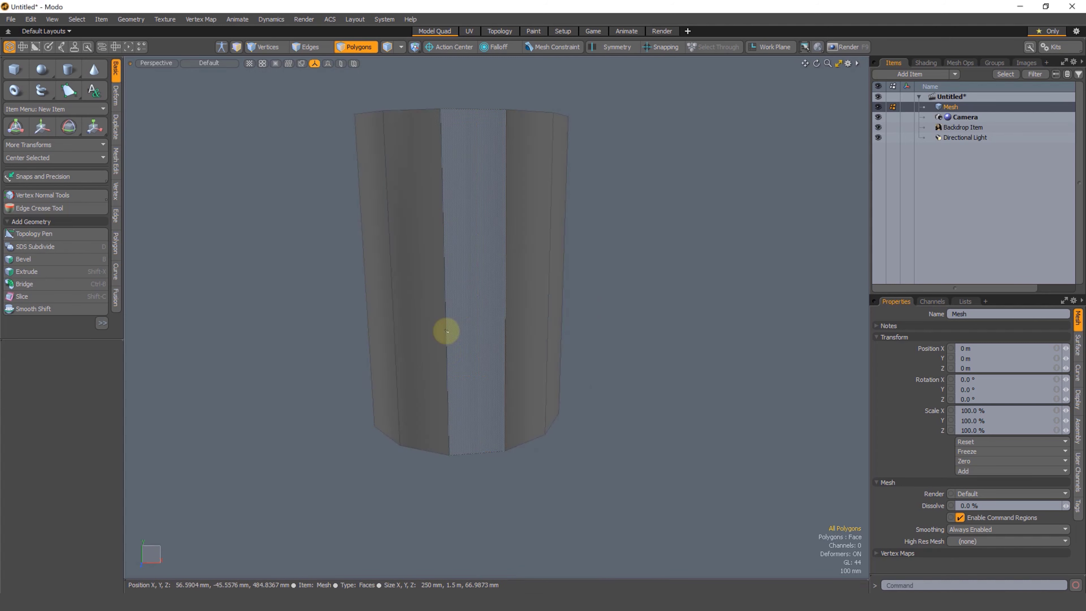
{"action": "double_click", "coordinate": [471, 348]}
{"action": "key", "text": "r"}
{"action": "left_click_drag", "start_coordinate": [460, 279], "coordinate": [383, 349]}
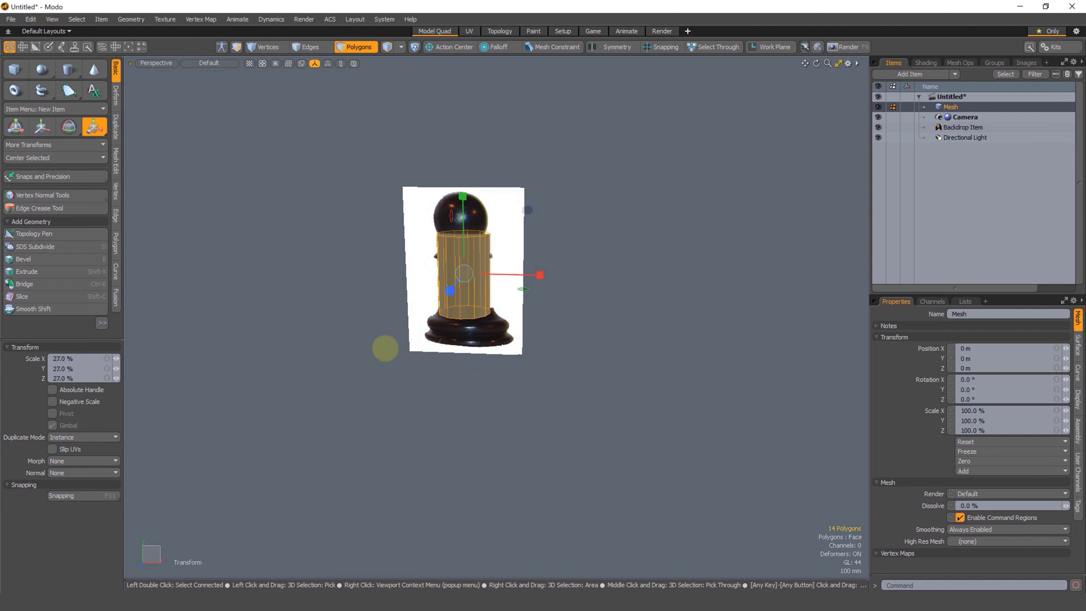
{"action": "key", "text": "a"}
{"action": "mouse_move", "coordinate": [514, 338]}
{"action": "left_mouse_down", "text": "alt"}
{"action": "mouse_move", "coordinate": [468, 313]}
{"action": "mouse_move", "coordinate": [507, 347]}
{"action": "left_mouse_up", "text": "alt"}
{"action": "left_click_drag", "start_coordinate": [507, 347], "coordinate": [502, 362], "text": "alt+shift"}
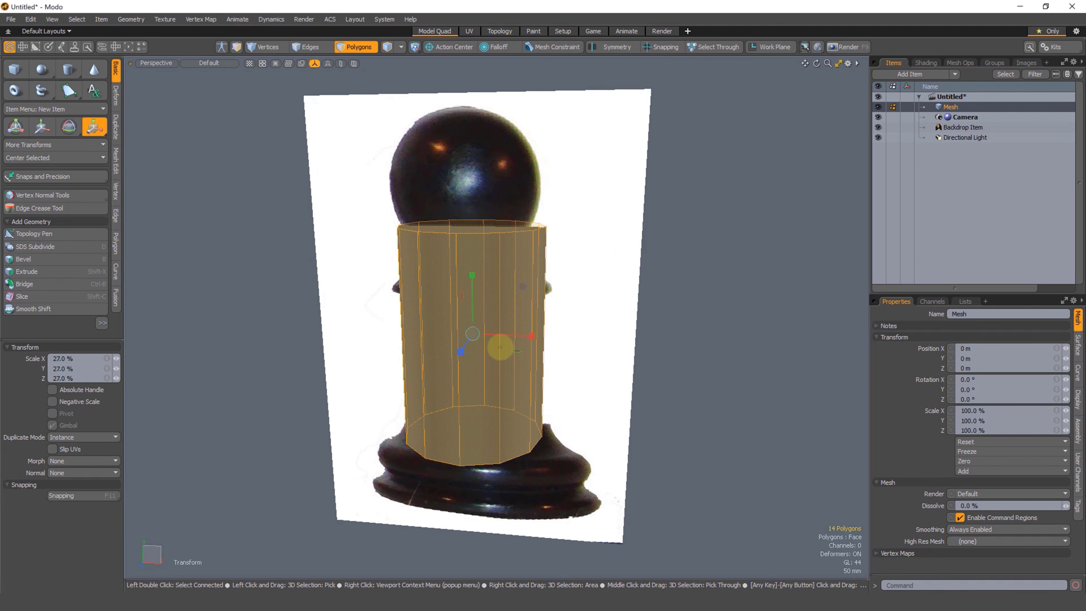
{"action": "mouse_move", "coordinate": [490, 322]}
{"action": "left_mouse_down", "text": "alt"}
{"action": "mouse_move", "coordinate": [502, 311]}
{"action": "mouse_move", "coordinate": [504, 327]}
{"action": "left_mouse_up", "text": "alt"}
{"action": "key", "text": "space"}
{"action": "left_click", "coordinate": [359, 335]}
Try the Wireframe display style in the viewport, and return it to Default.
{"action": "left_click", "coordinate": [206, 62]}
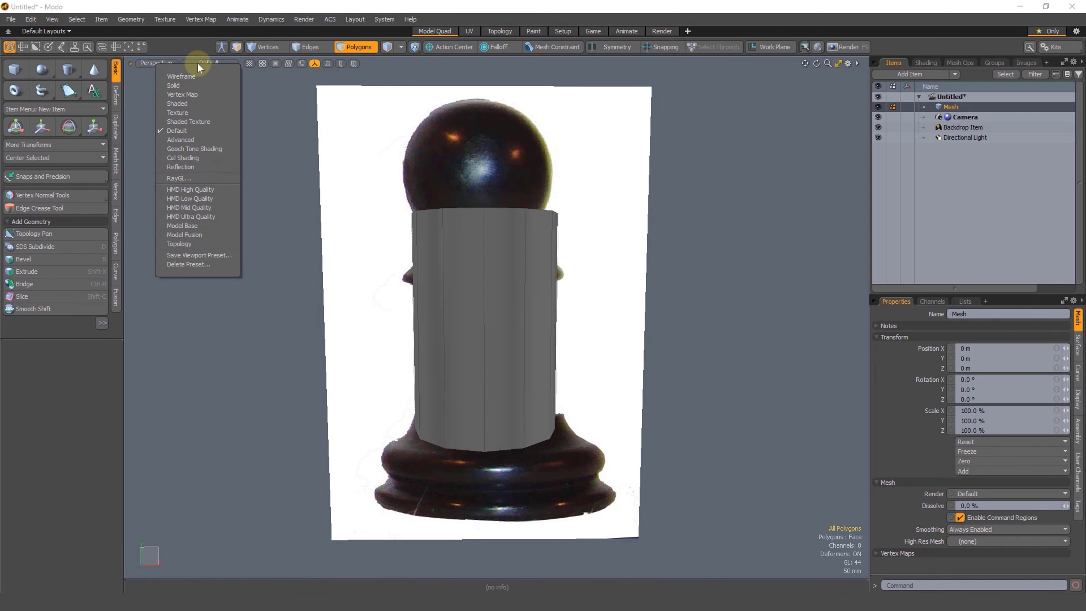
{"action": "left_click", "coordinate": [189, 76]}
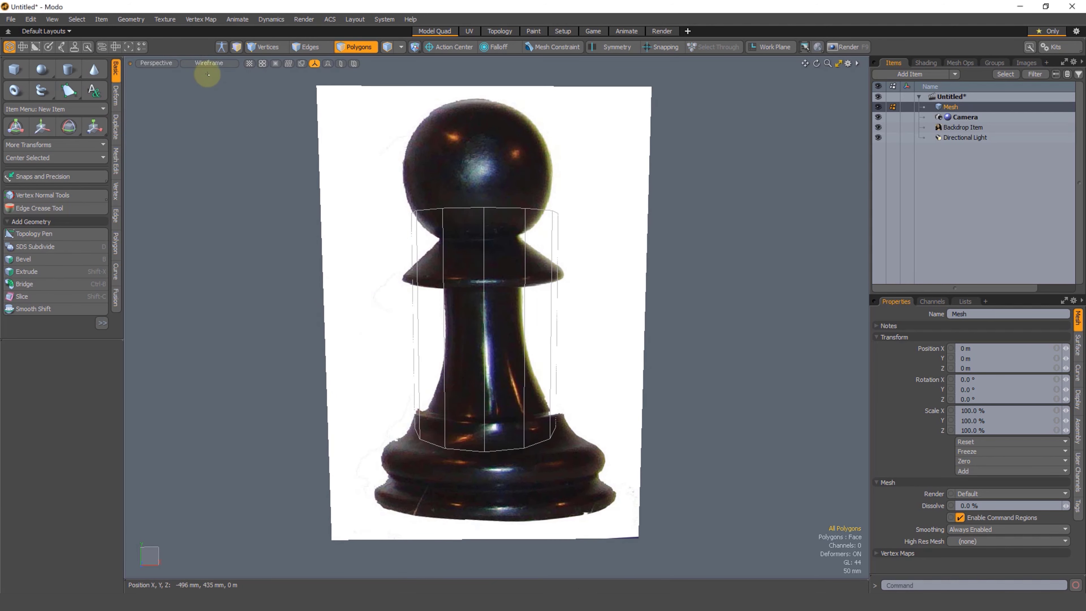
{"action": "left_click", "coordinate": [207, 63]}
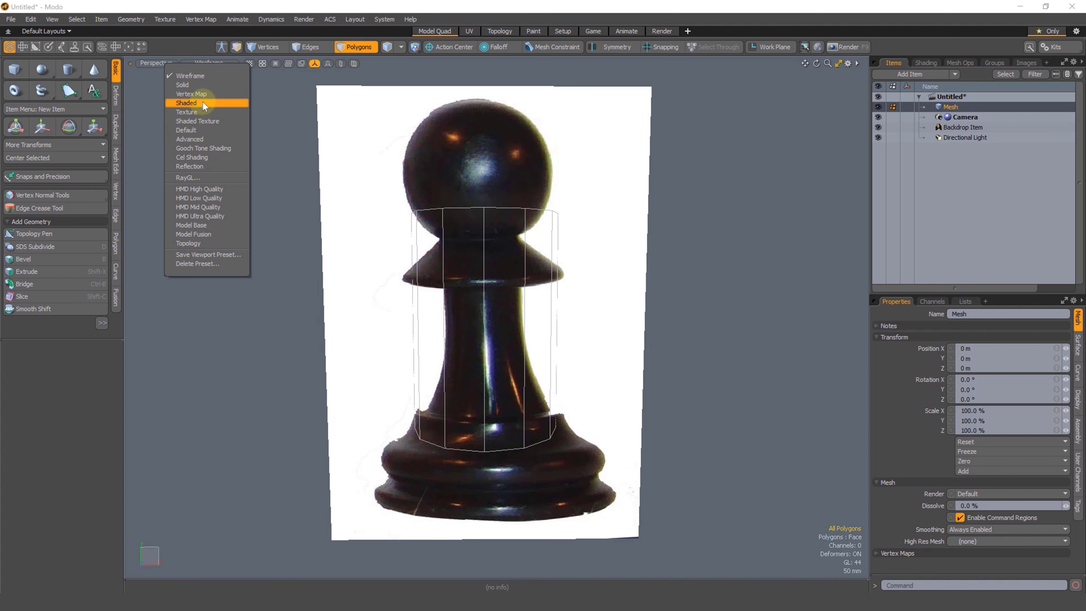
{"action": "left_click", "coordinate": [186, 129]}
Select all polygons of the cylinder and assign them a new material group named Pawn.
{"action": "left_click_drag", "start_coordinate": [453, 325], "coordinate": [482, 263], "text": "alt"}
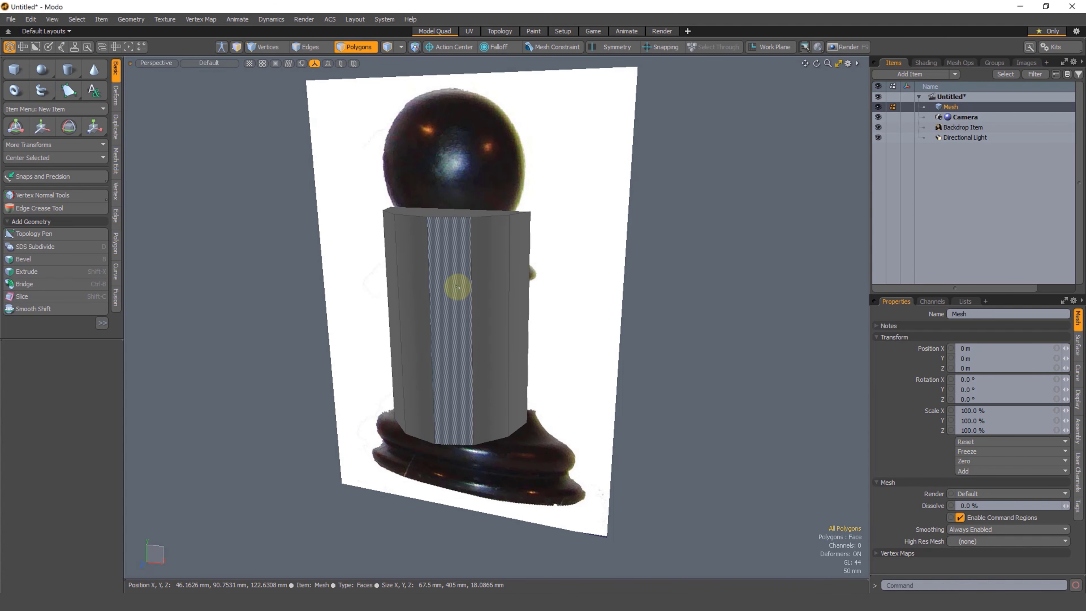
{"action": "double_click", "coordinate": [460, 319]}
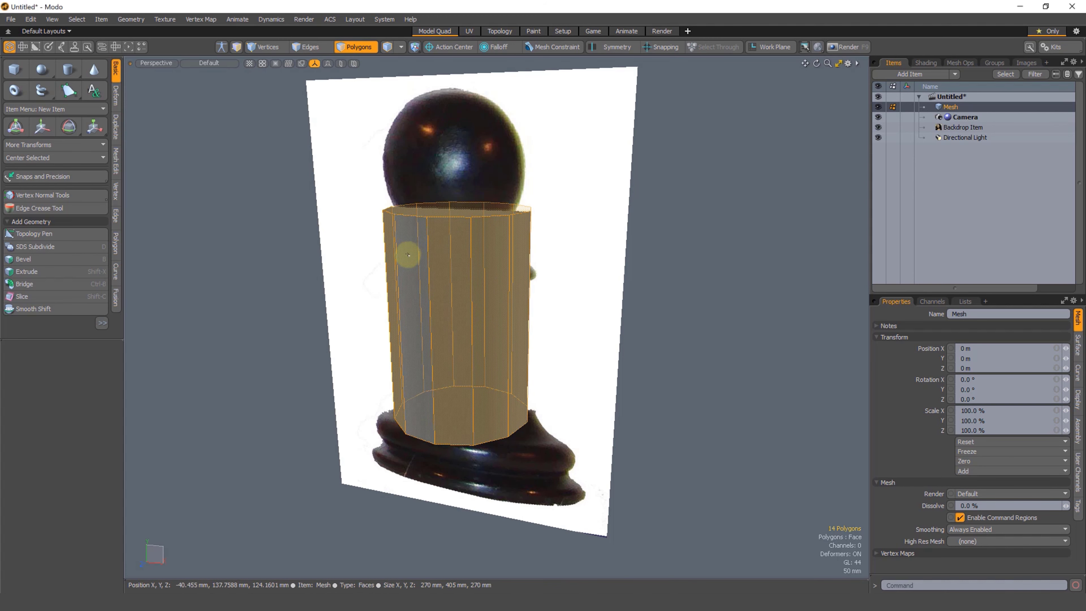
{"action": "key", "text": "m"}
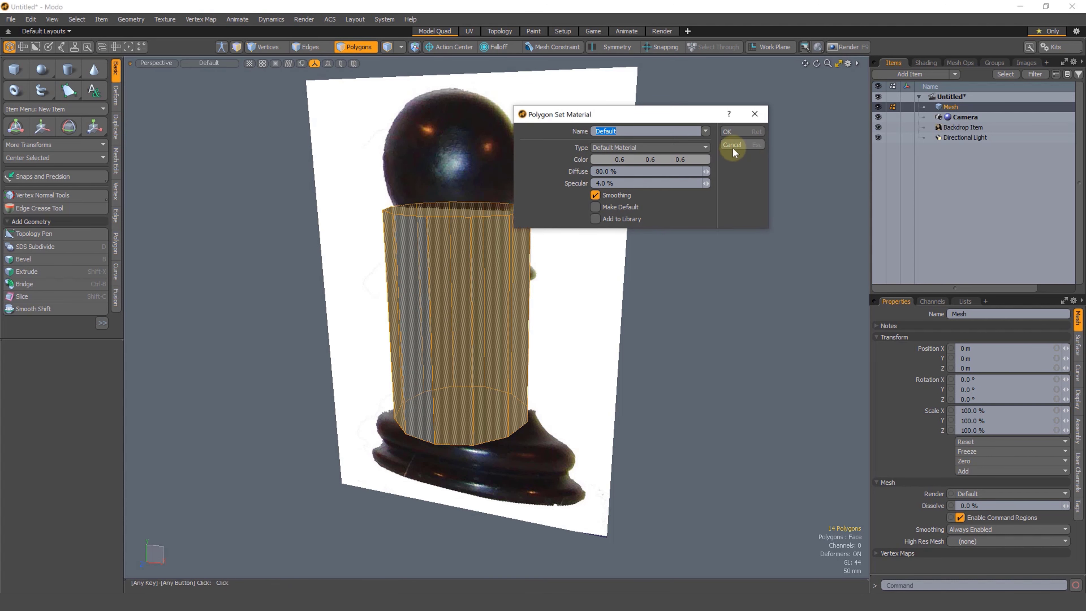
{"action": "left_click", "coordinate": [732, 132]}
{"action": "left_click", "coordinate": [131, 19]}
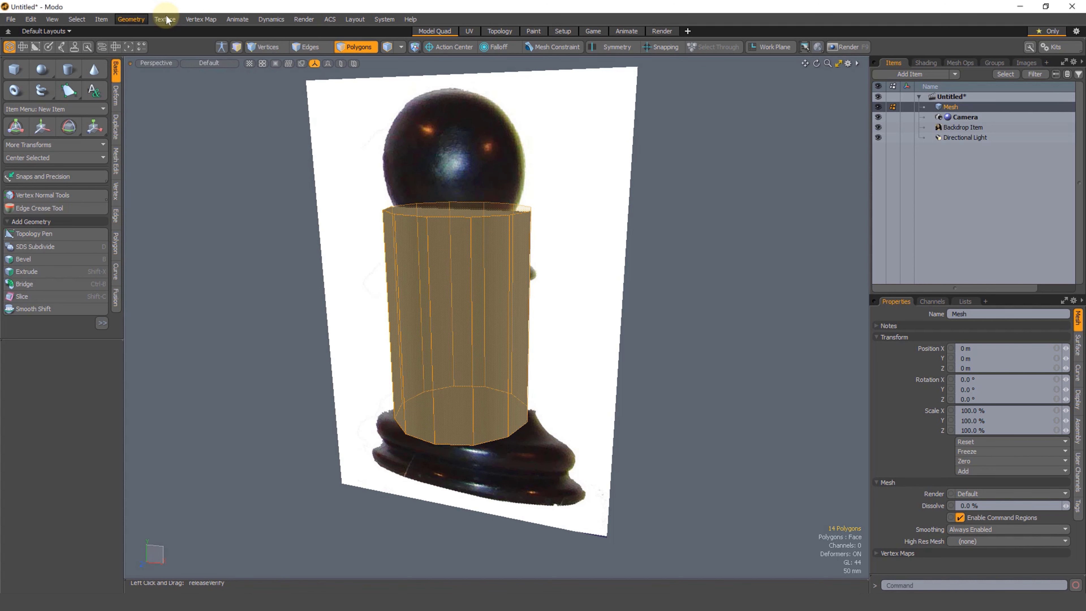
{"action": "left_click", "coordinate": [165, 19]}
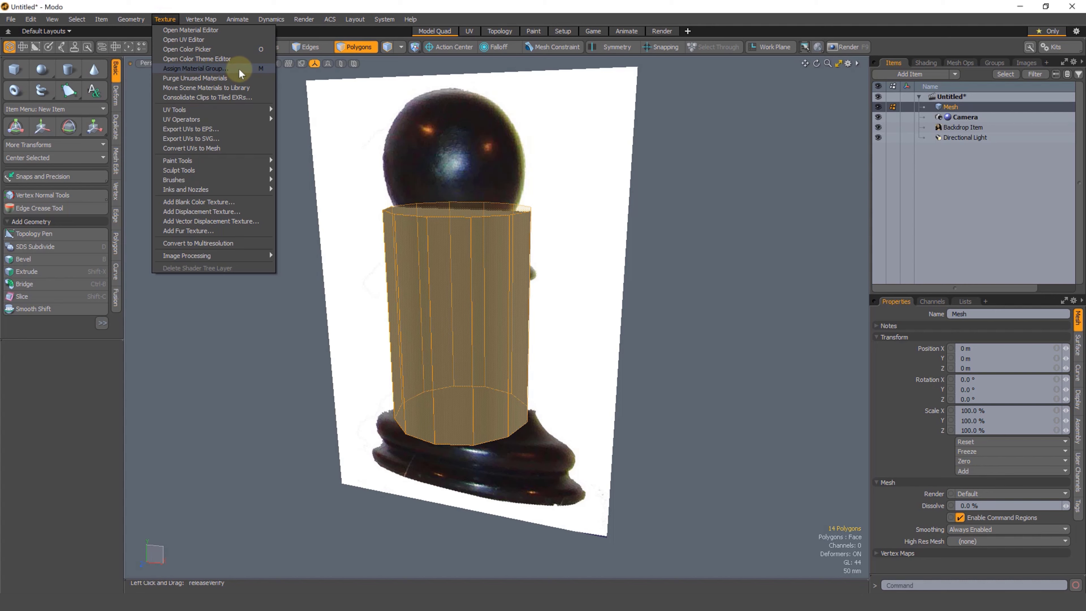
{"action": "left_click", "coordinate": [195, 68]}
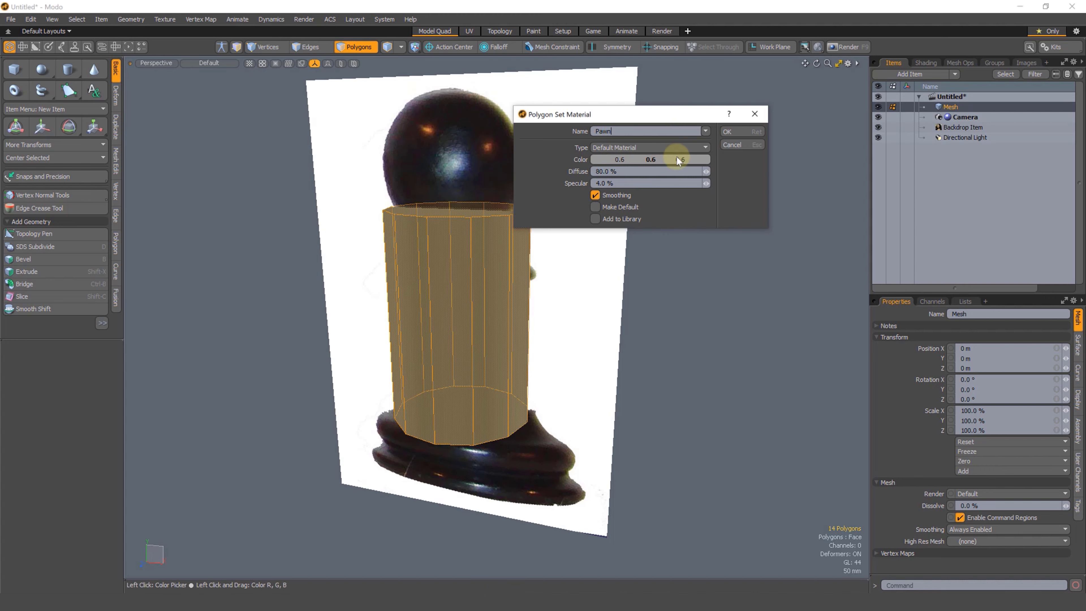
{"action": "left_click", "coordinate": [733, 135]}
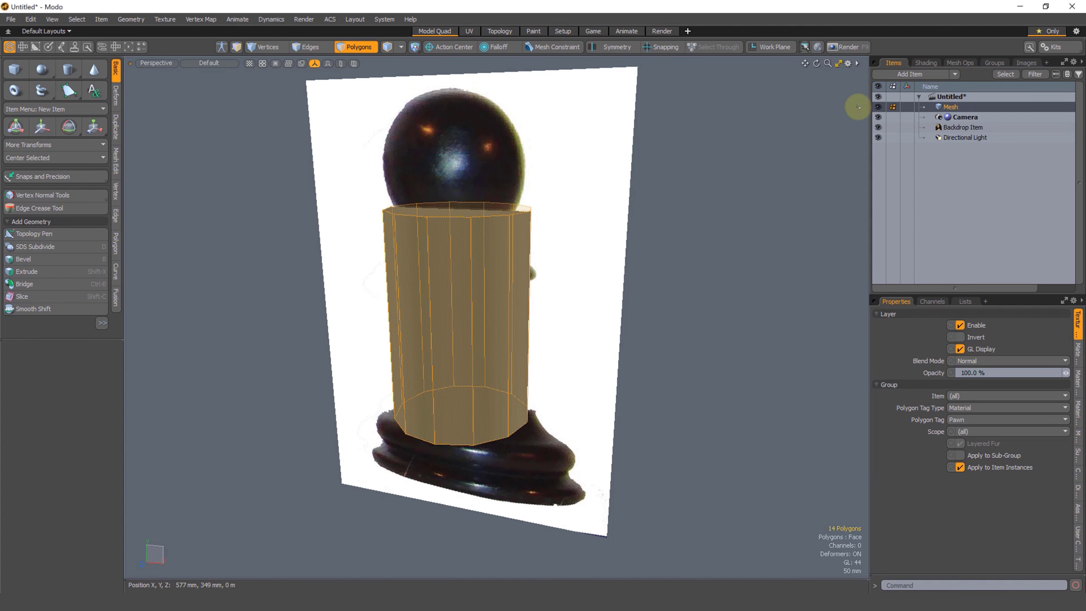
Select the Material inside the Pawn group of the shader tree and set its transparent amount to 50%.
{"action": "left_click", "coordinate": [925, 64]}
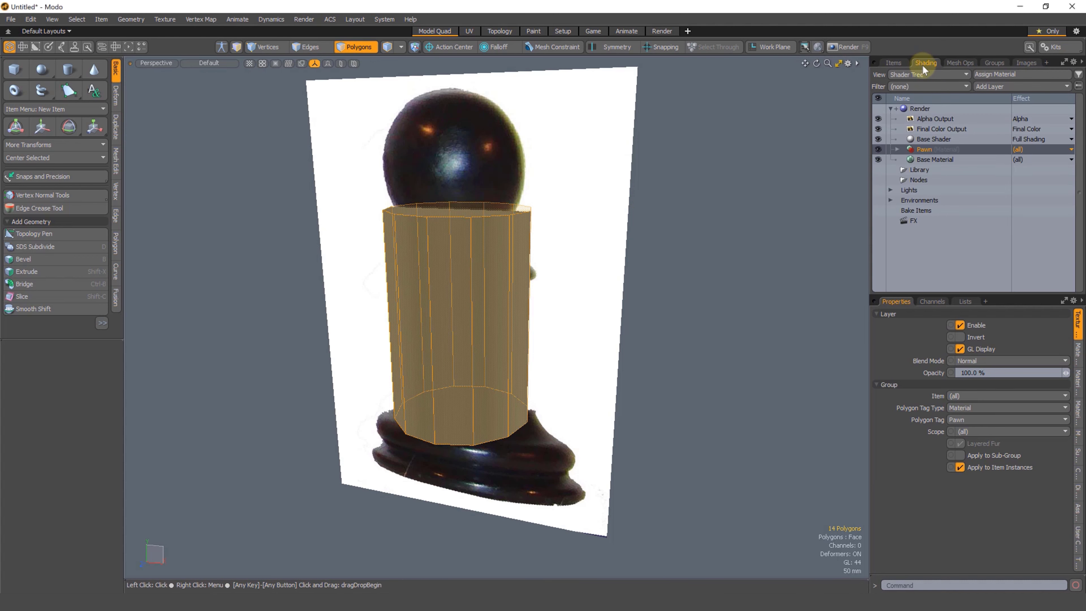
{"action": "left_click", "coordinate": [897, 150]}
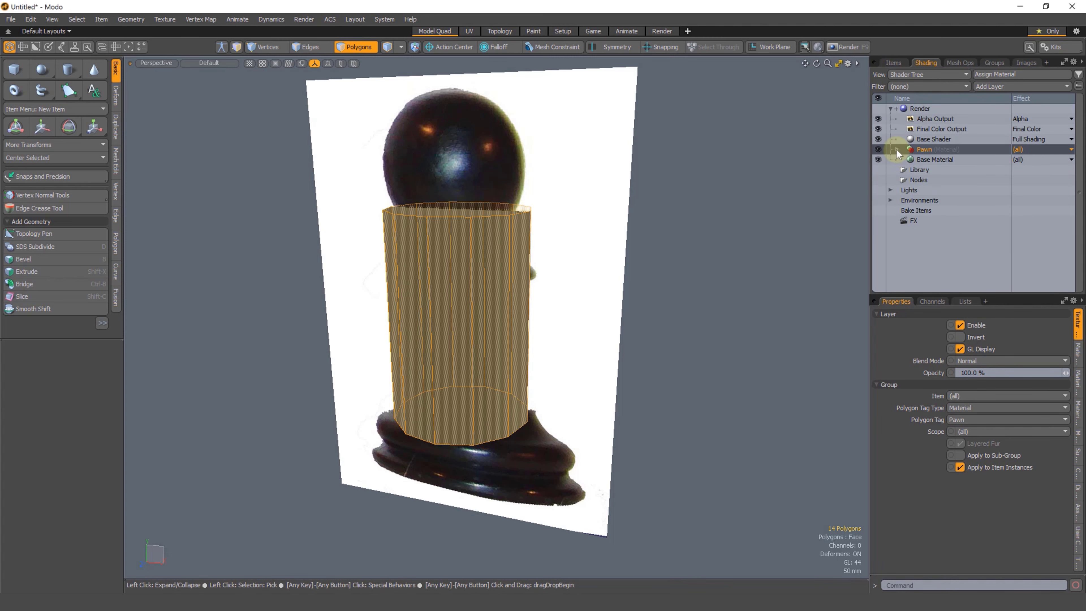
{"action": "left_click", "coordinate": [932, 162]}
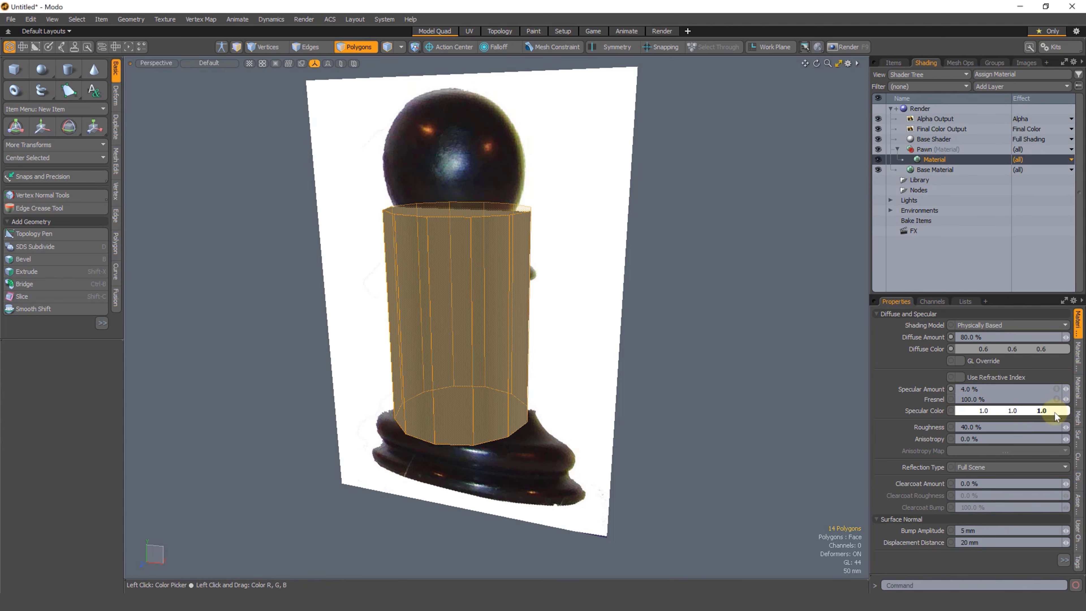
{"action": "left_click_drag", "start_coordinate": [976, 295], "coordinate": [981, 236]}
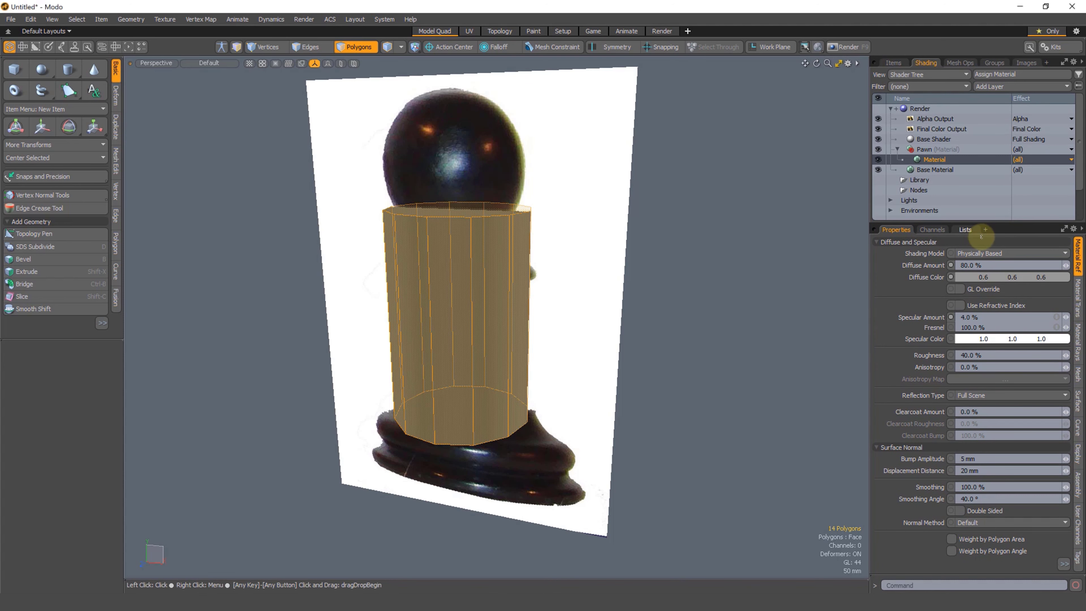
{"action": "left_click", "coordinate": [1078, 301]}
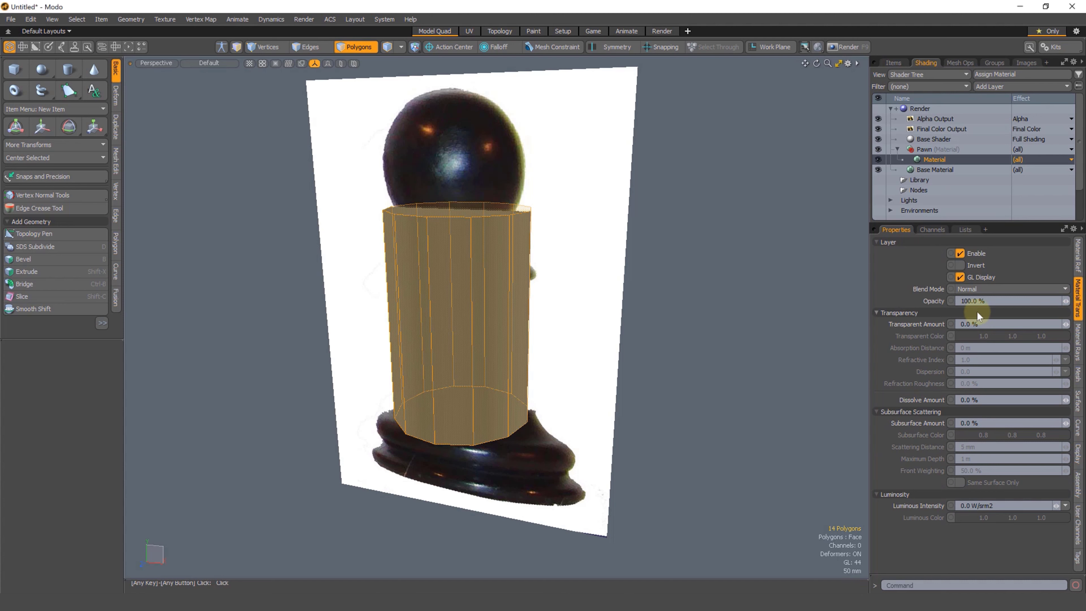
{"action": "left_click", "coordinate": [969, 324]}
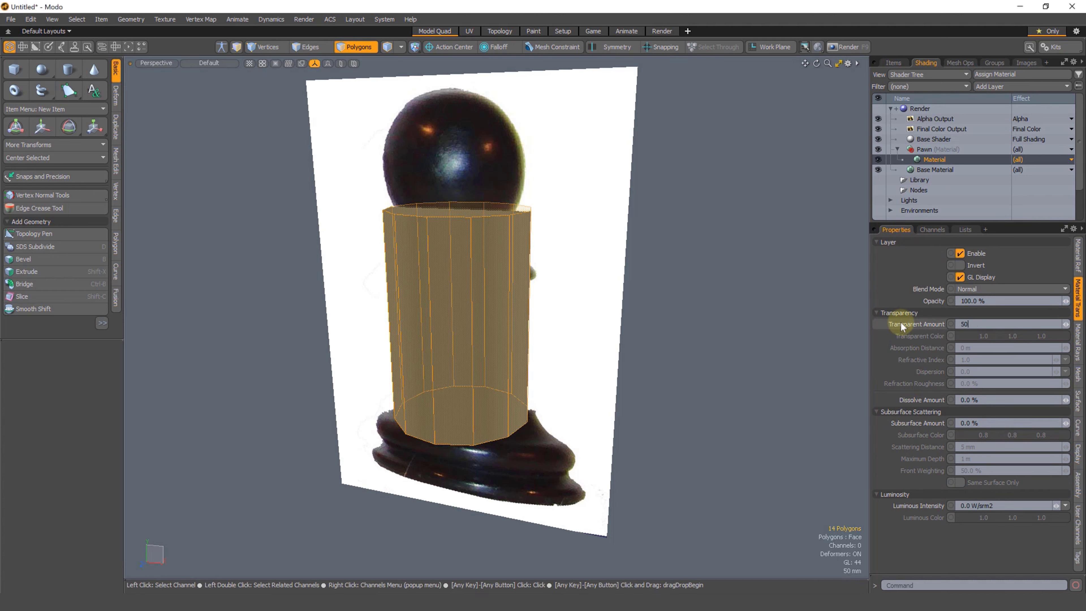
{"action": "key", "text": "Return"}
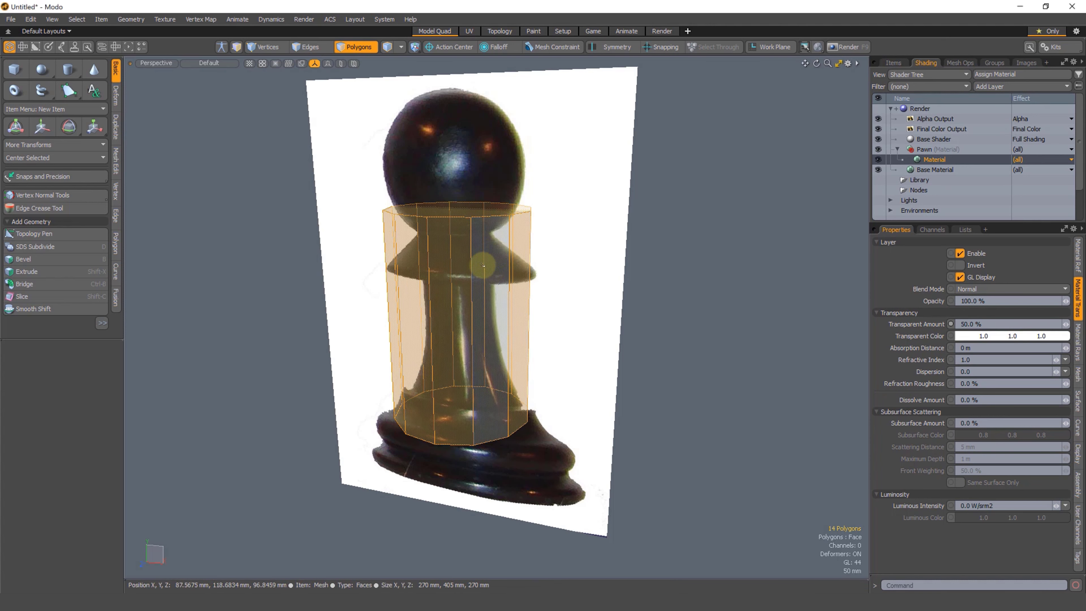
Switch to vertex selection mode and set the Pawn material's transparent amount to 20%.
{"action": "left_click_drag", "start_coordinate": [487, 262], "coordinate": [625, 255], "text": "alt"}
{"action": "key", "text": "space"}
{"action": "mouse_move", "coordinate": [563, 312]}
{"action": "left_mouse_down", "text": "alt"}
{"action": "mouse_move", "coordinate": [507, 277]}
{"action": "mouse_move", "coordinate": [556, 323]}
{"action": "left_mouse_up", "text": "alt"}
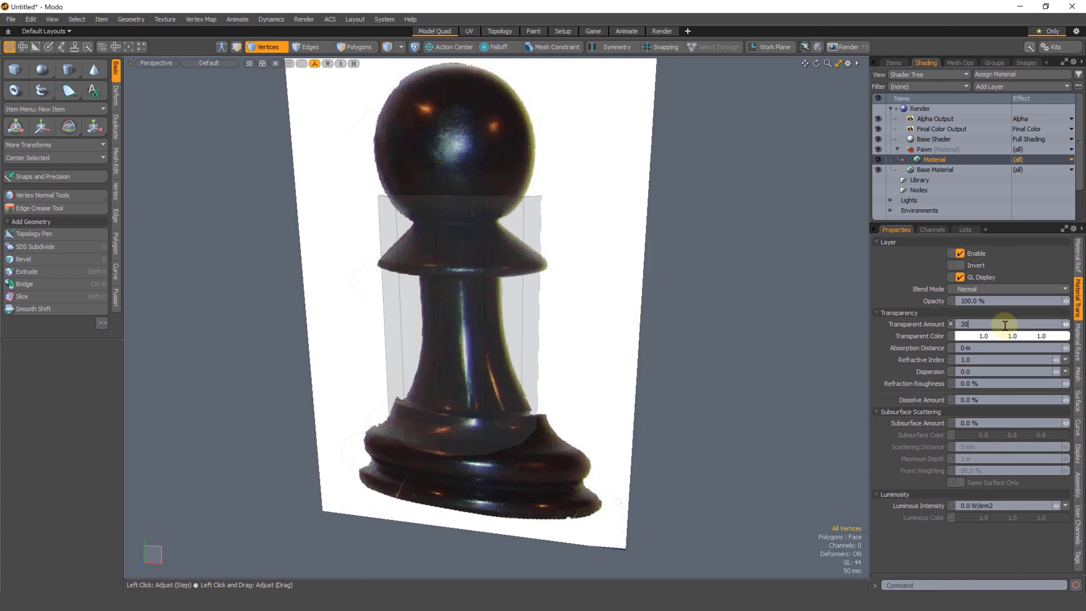
{"action": "left_click", "coordinate": [1005, 325]}
{"action": "type", "text": "20"}
{"action": "key", "text": "Return"}
{"action": "left_click_drag", "start_coordinate": [502, 198], "coordinate": [482, 315], "text": "alt"}
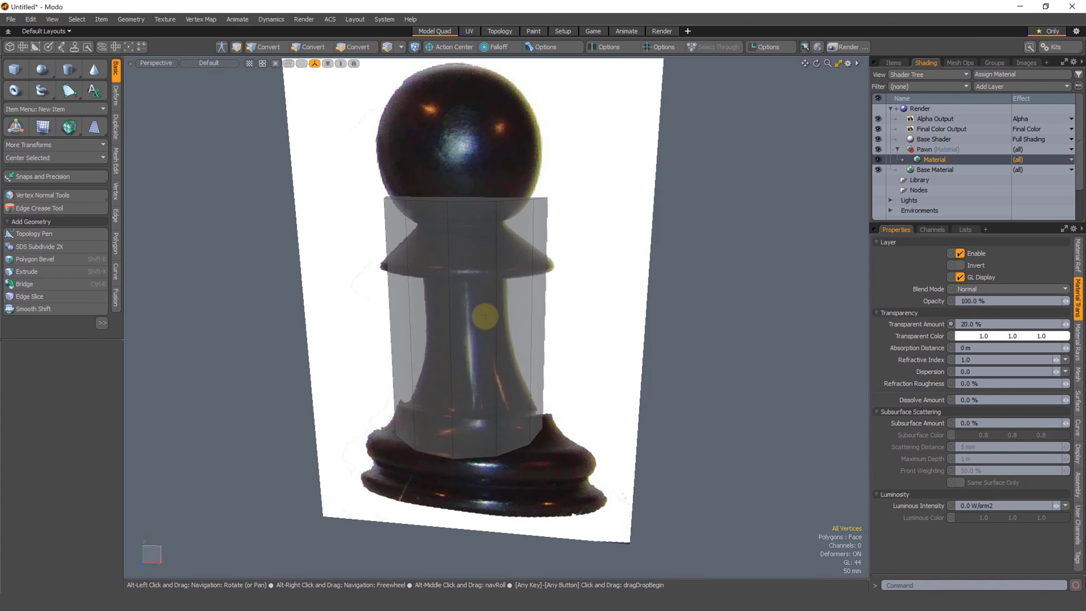
Toggle the Pawn material's visibility off and on to compare the opaque and see-through cylinder, leaving it enabled.
{"action": "left_click", "coordinate": [877, 161]}
{"action": "left_click", "coordinate": [878, 161]}
{"action": "left_click", "coordinate": [877, 161]}
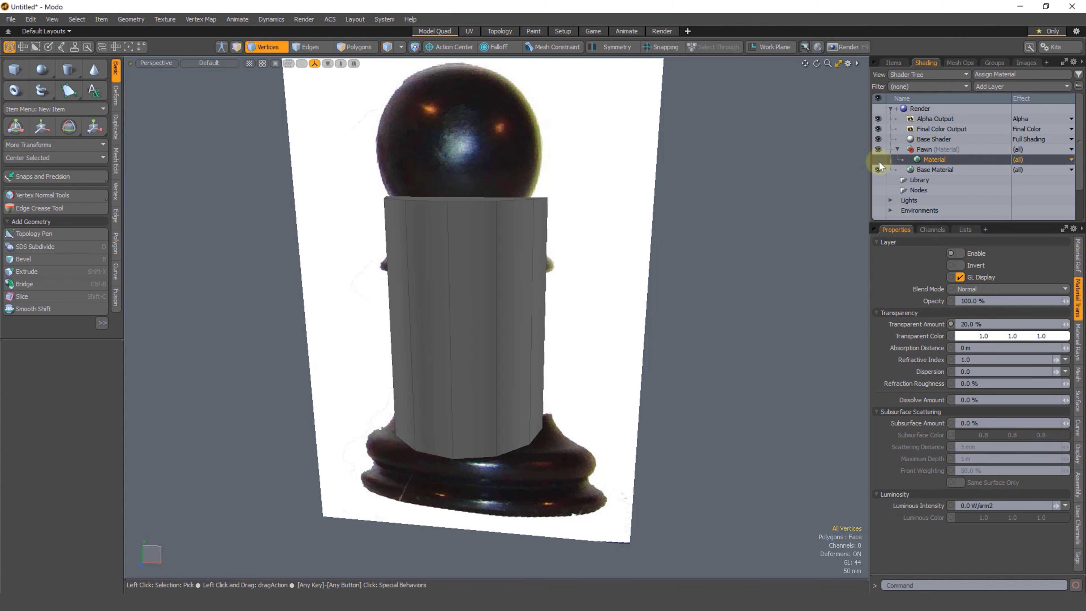
{"action": "left_click", "coordinate": [877, 161]}
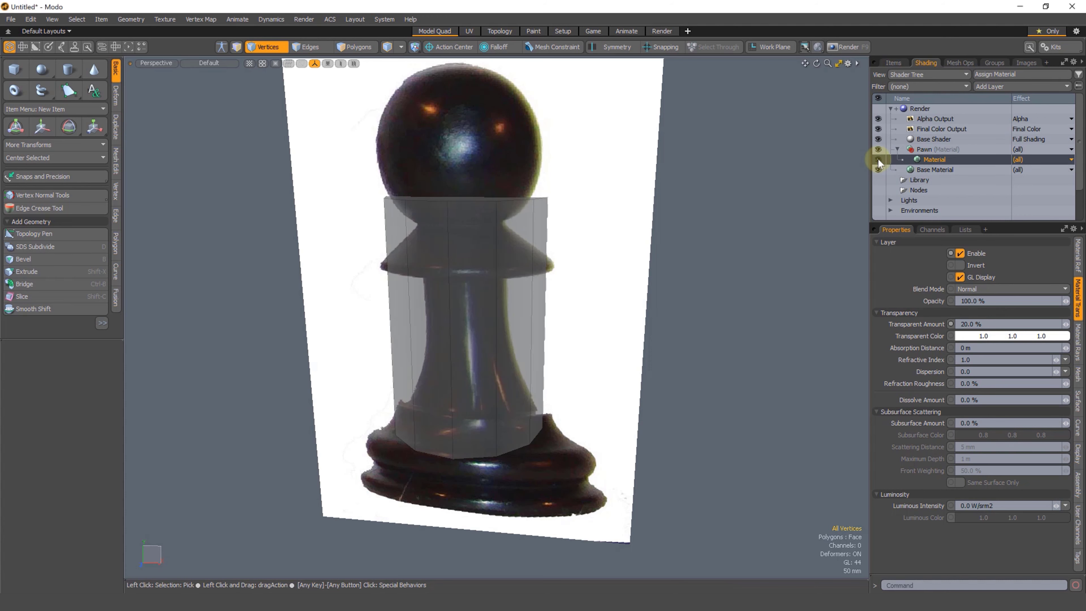
{"action": "left_click", "coordinate": [877, 160]}
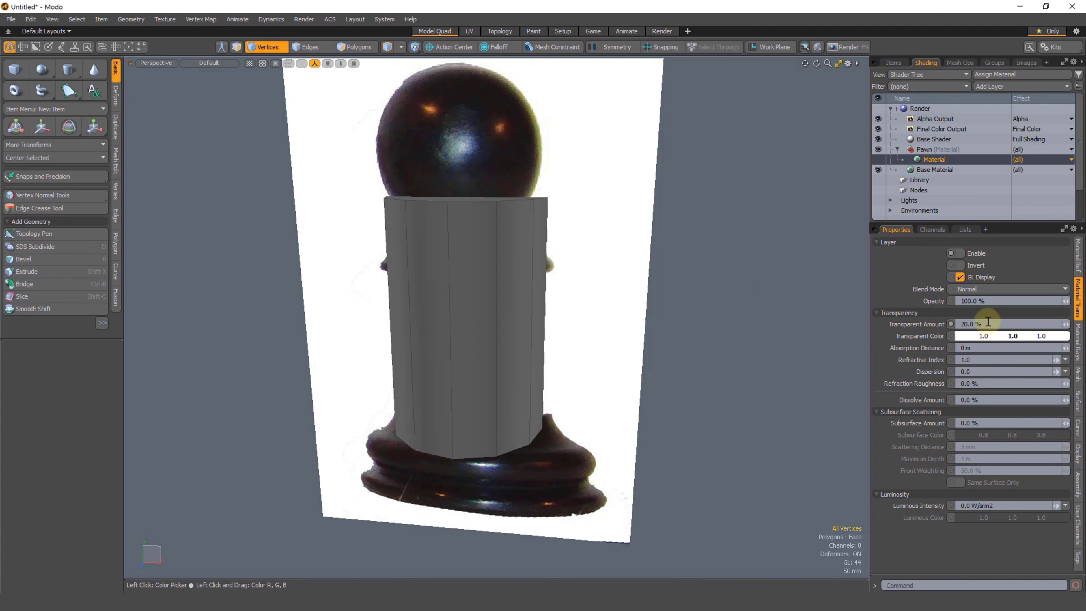
{"action": "double_click", "coordinate": [878, 161]}
{"action": "left_click", "coordinate": [877, 160]}
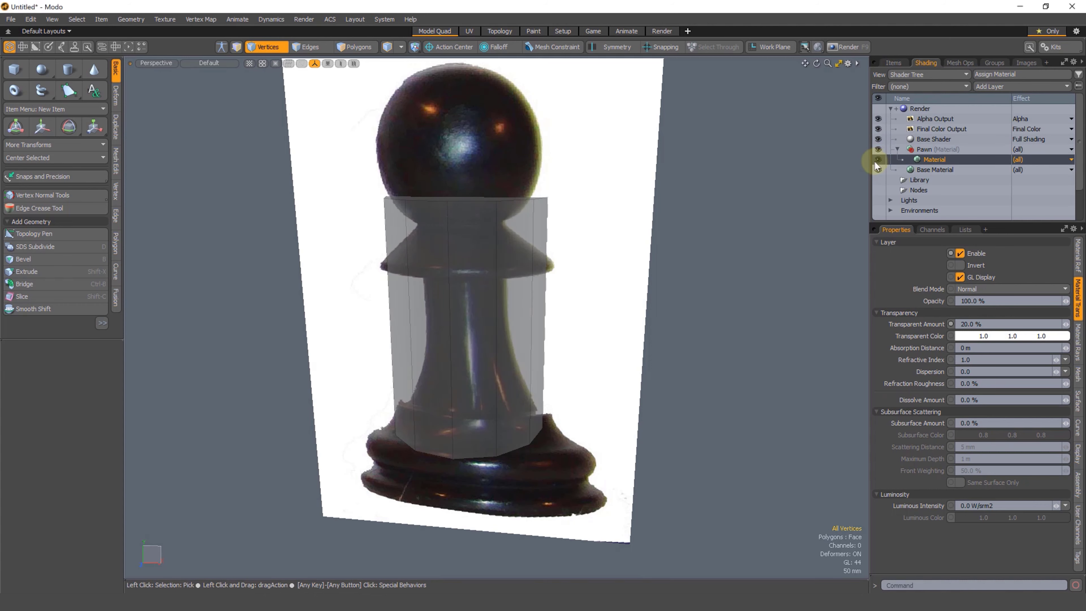
Return to the scene's item list and switch the viewport to the Front view.
{"action": "left_click", "coordinate": [893, 63]}
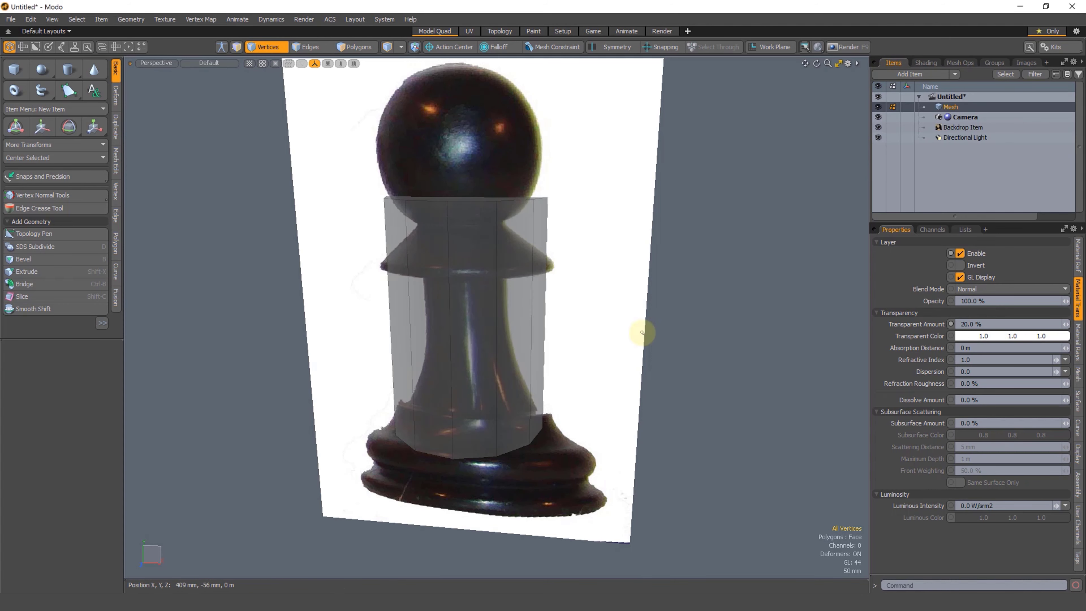
{"action": "left_click_drag", "start_coordinate": [513, 325], "coordinate": [534, 303], "text": "ctrl+alt"}
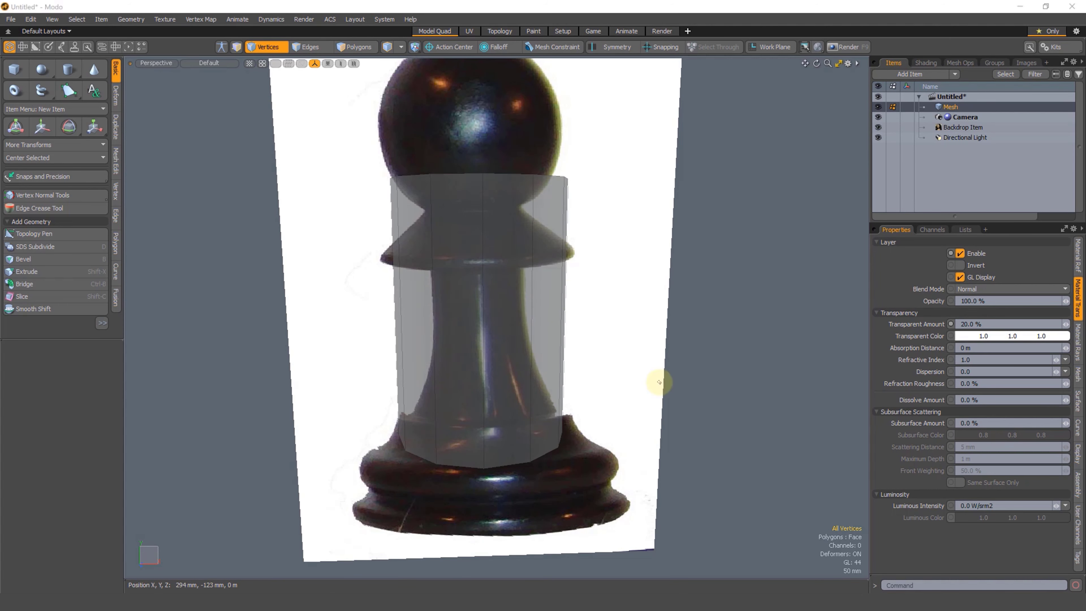
{"action": "mouse_move", "coordinate": [524, 345]}
{"action": "left_mouse_down", "text": "alt"}
{"action": "mouse_move", "coordinate": [538, 344]}
{"action": "mouse_move", "coordinate": [526, 342]}
{"action": "left_mouse_up", "text": "alt"}
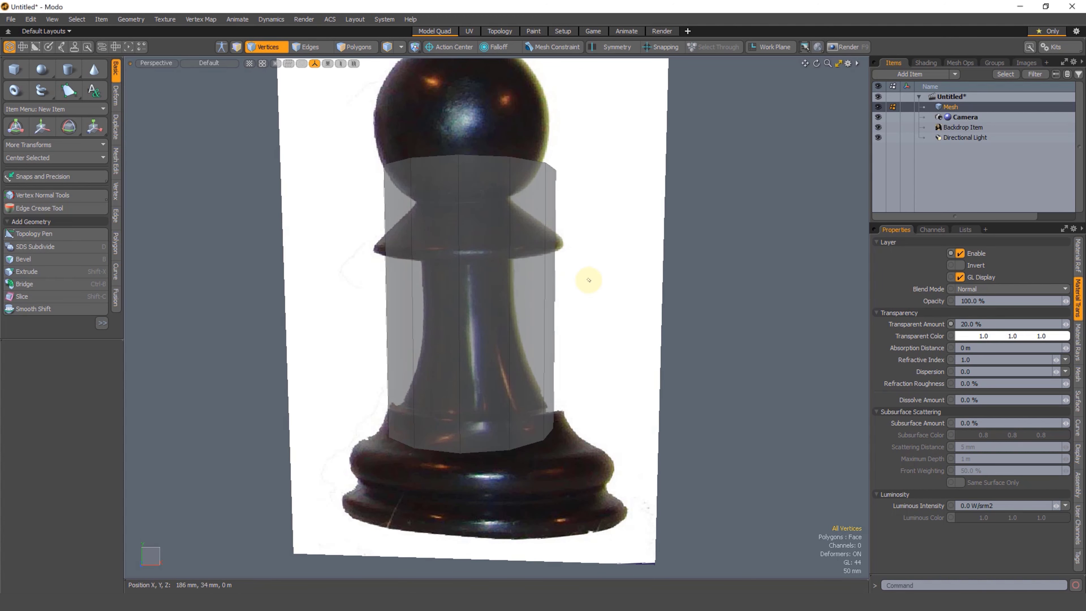
{"action": "key", "text": "ctrl+space"}
{"action": "left_click", "coordinate": [617, 311]}
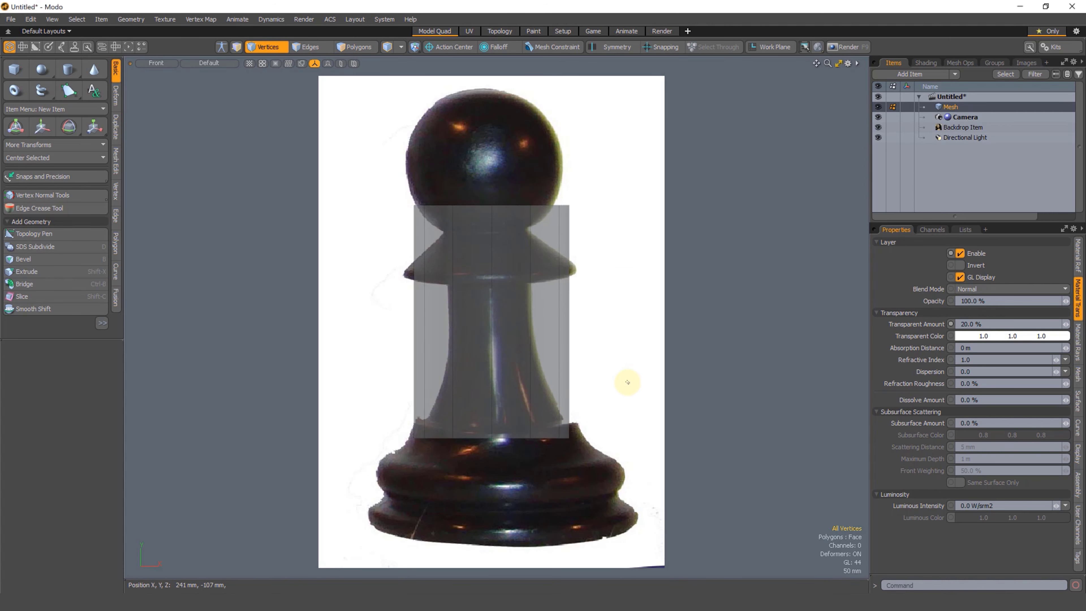
Select the pawn backdrop as an item and rotate it to -1° about the Z axis.
{"action": "left_click", "coordinate": [628, 379]}
{"action": "key", "text": "e"}
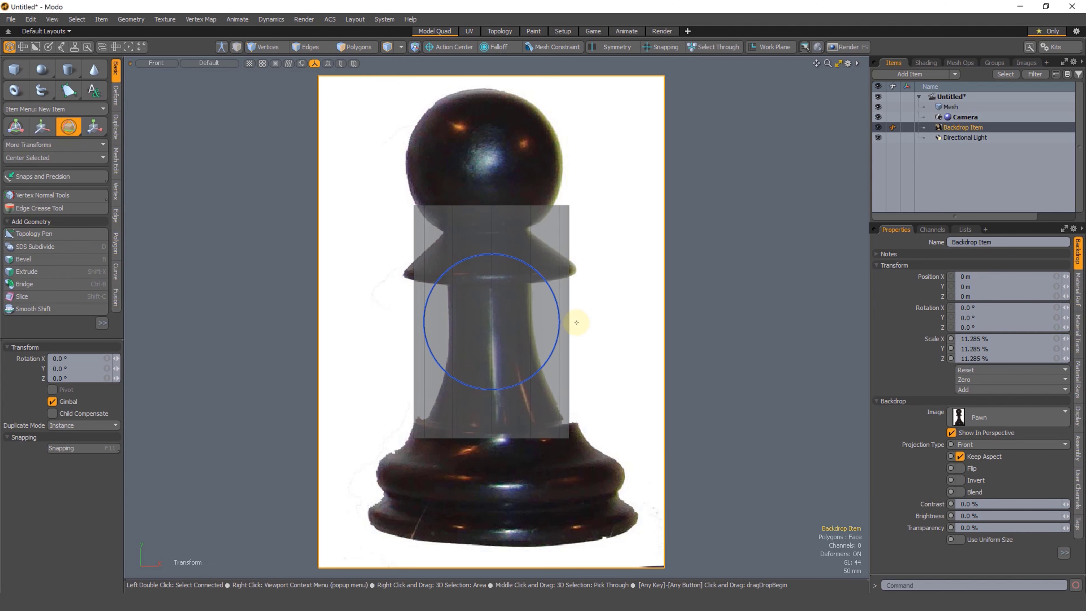
{"action": "left_click_drag", "start_coordinate": [563, 321], "coordinate": [564, 321]}
{"action": "key", "text": "space"}
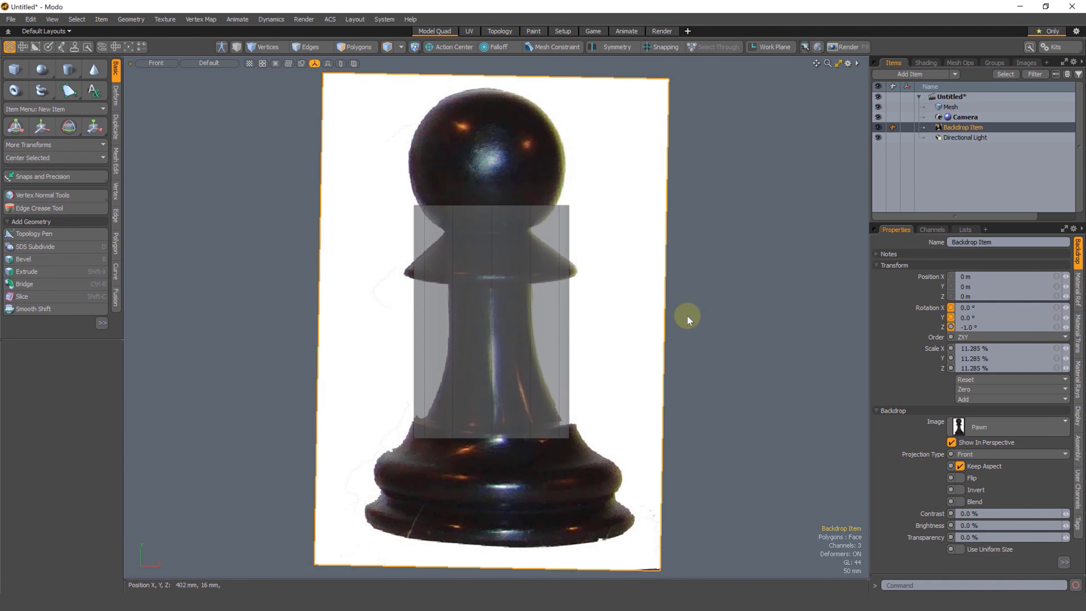
Select the cylinder's top cap polygon, move it down to the neck below the pawn's head and scale it to 63.5%.
{"action": "left_click", "coordinate": [687, 314]}
{"action": "key", "text": "3"}
{"action": "scroll", "coordinate": [482, 185], "scroll_direction": "up", "scroll_amount": 3}
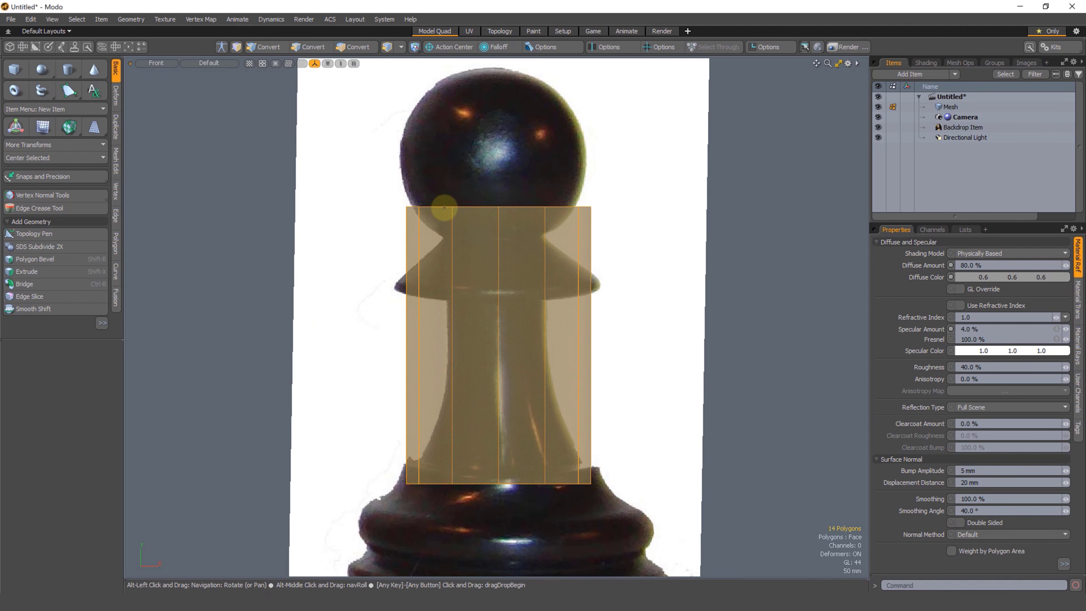
{"action": "mouse_move", "coordinate": [481, 183]}
{"action": "right_mouse_down"}
{"action": "mouse_move", "coordinate": [358, 247]}
{"action": "mouse_move", "coordinate": [373, 199]}
{"action": "right_mouse_up"}
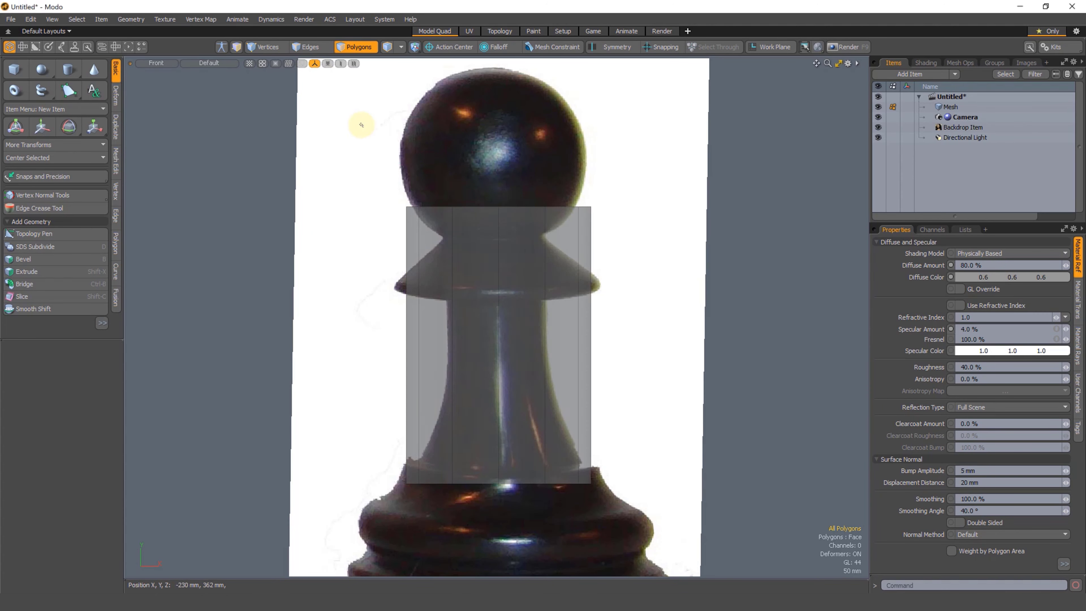
{"action": "mouse_move", "coordinate": [490, 157]}
{"action": "right_mouse_down"}
{"action": "mouse_move", "coordinate": [657, 173]}
{"action": "mouse_move", "coordinate": [633, 173]}
{"action": "right_mouse_up"}
{"action": "key", "text": "w"}
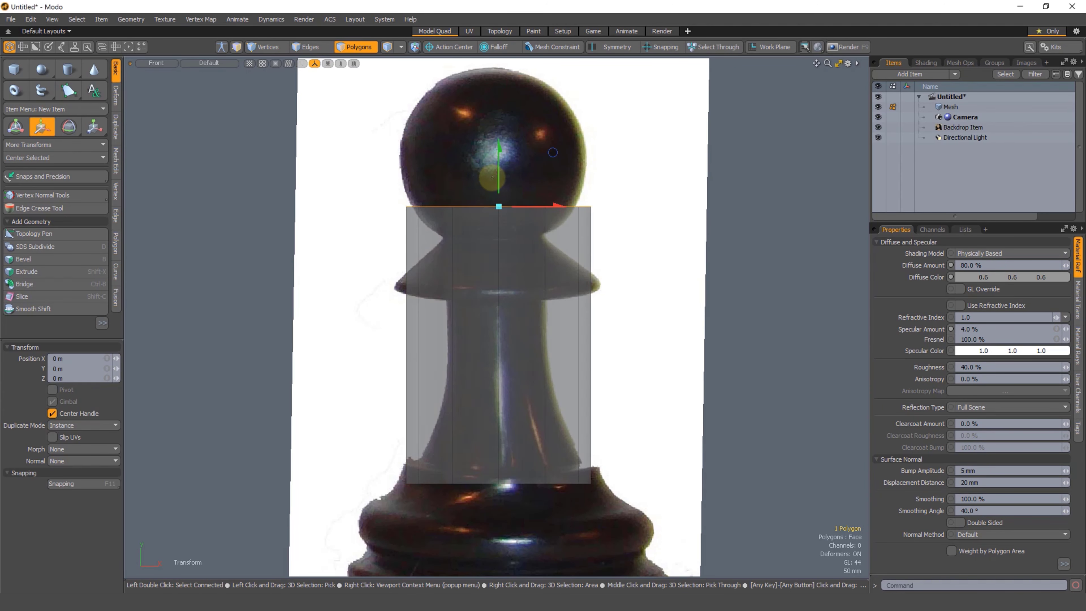
{"action": "left_click_drag", "start_coordinate": [501, 182], "coordinate": [454, 257]}
{"action": "key", "text": "r"}
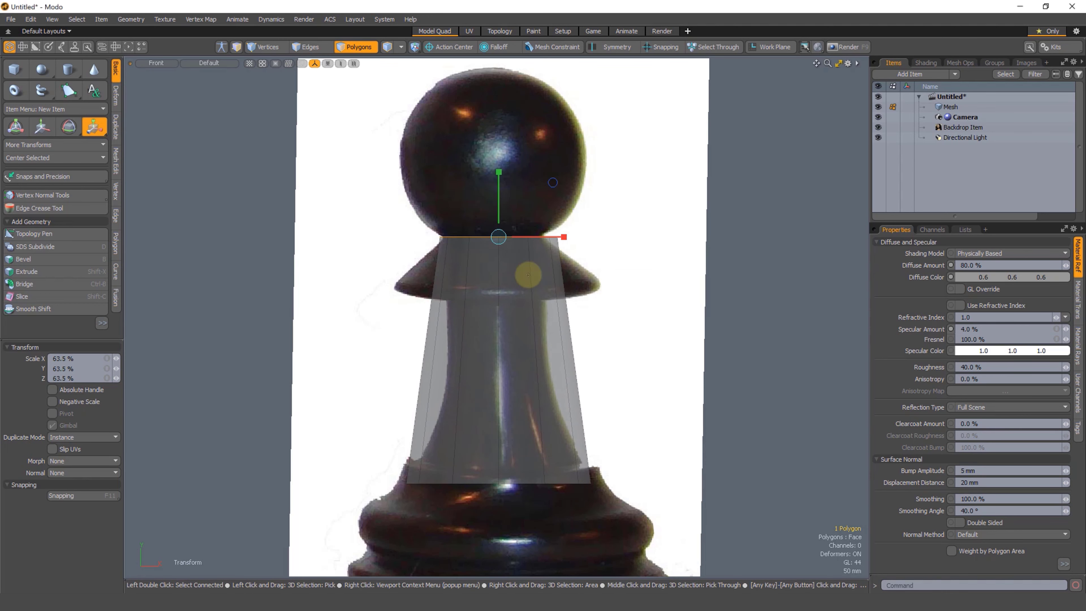
Select the cylinder's bottom cap polygon and activate the Move transform on it.
{"action": "key", "text": "space"}
{"action": "left_click", "coordinate": [634, 291]}
{"action": "mouse_move", "coordinate": [424, 414]}
{"action": "right_mouse_down"}
{"action": "mouse_move", "coordinate": [649, 424]}
{"action": "mouse_move", "coordinate": [453, 429]}
{"action": "right_mouse_up"}
{"action": "key", "text": "w"}
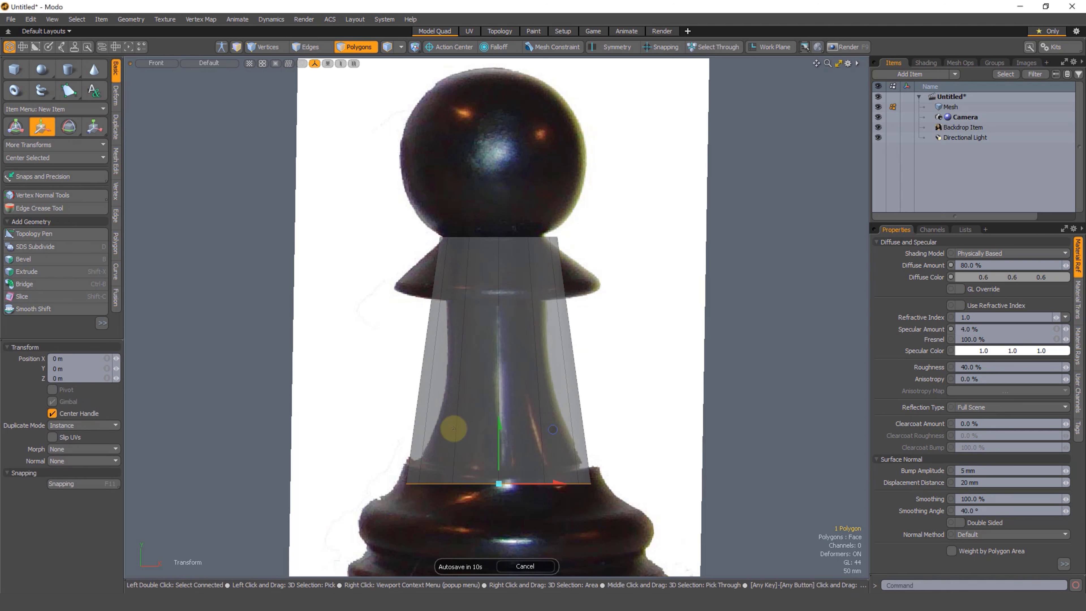
{"action": "left_click_drag", "start_coordinate": [497, 436], "coordinate": [492, 293]}
{"action": "key", "text": "ctrl+z"}
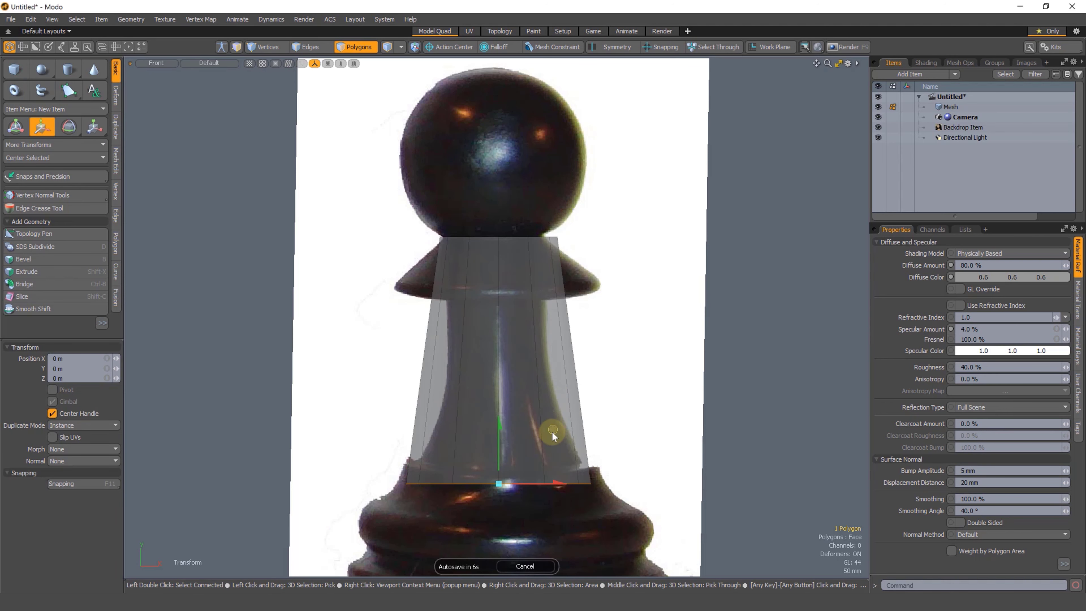
{"action": "left_click_drag", "start_coordinate": [553, 430], "coordinate": [572, 249]}
{"action": "key", "text": "ctrl+z"}
Move the bottom cap up 278 mm to the collar's lower rim and scale it outward to match the collar's width.
{"action": "left_click_drag", "start_coordinate": [499, 428], "coordinate": [503, 241]}
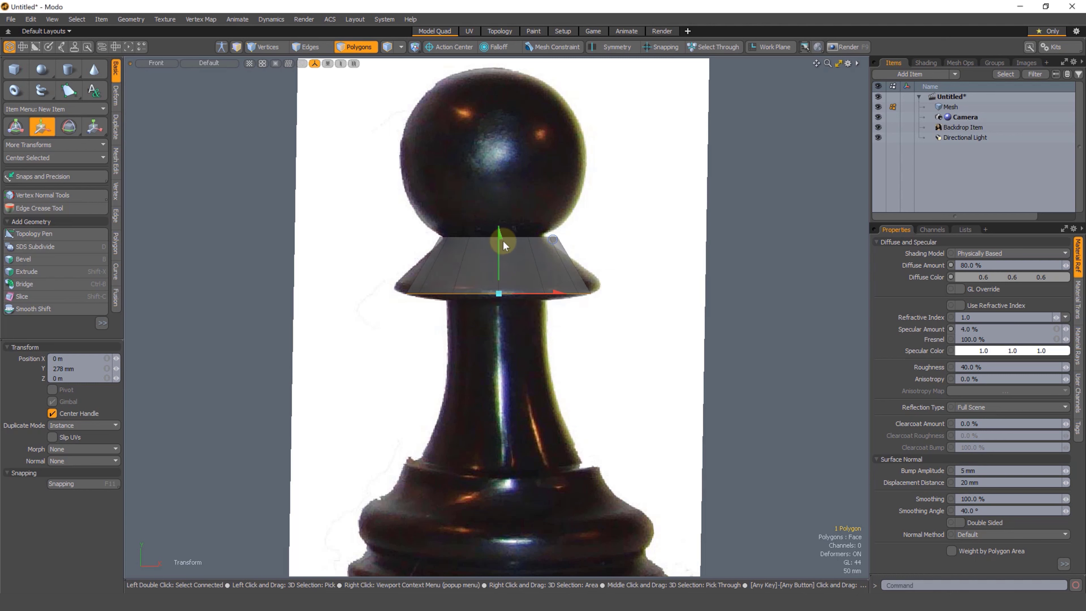
{"action": "scroll", "coordinate": [526, 313], "scroll_direction": "up", "scroll_amount": 1}
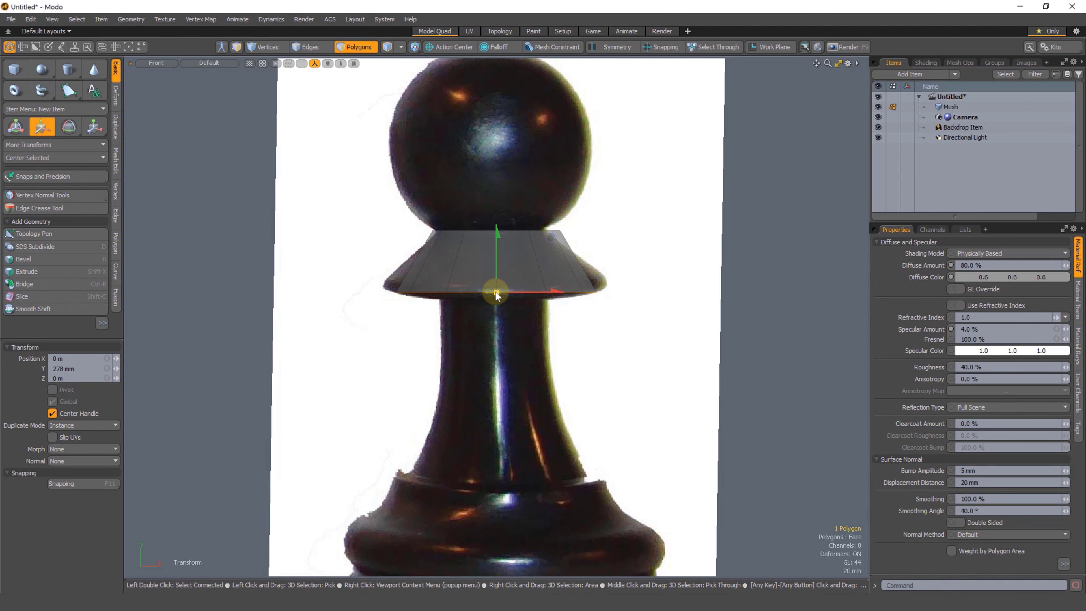
{"action": "scroll", "coordinate": [496, 295], "scroll_direction": "up", "scroll_amount": 1}
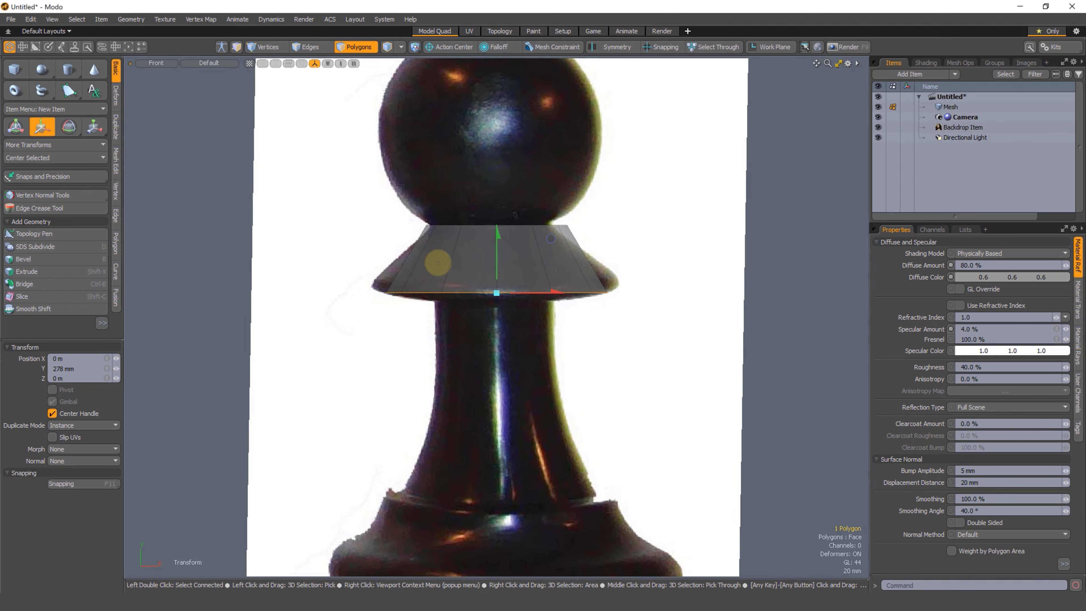
{"action": "key", "text": "r"}
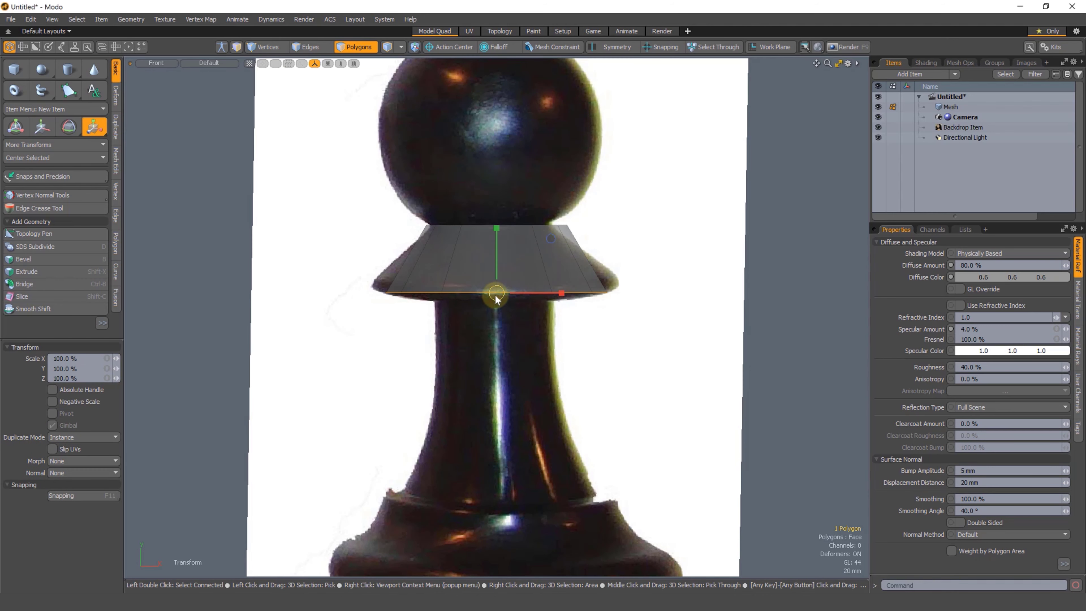
{"action": "mouse_move", "coordinate": [508, 290]}
{"action": "left_mouse_down"}
{"action": "mouse_move", "coordinate": [525, 295]}
{"action": "mouse_move", "coordinate": [517, 274]}
{"action": "mouse_move", "coordinate": [504, 286]}
{"action": "mouse_move", "coordinate": [538, 278]}
{"action": "mouse_move", "coordinate": [528, 288]}
{"action": "left_mouse_up"}
{"action": "scroll", "coordinate": [505, 285], "scroll_direction": "up", "scroll_amount": 2}
Hide the backdrop and bevel the collar's bottom edge loop by 5 mm with one round level, working in the Perspective view.
{"action": "key", "text": "ctrl+space"}
{"action": "left_click", "coordinate": [599, 303]}
{"action": "scroll", "coordinate": [512, 294], "scroll_direction": "up", "scroll_amount": 2}
{"action": "key", "text": "2"}
{"action": "left_click", "coordinate": [877, 127]}
{"action": "key", "text": "b"}
{"action": "left_click_drag", "start_coordinate": [490, 365], "coordinate": [487, 369]}
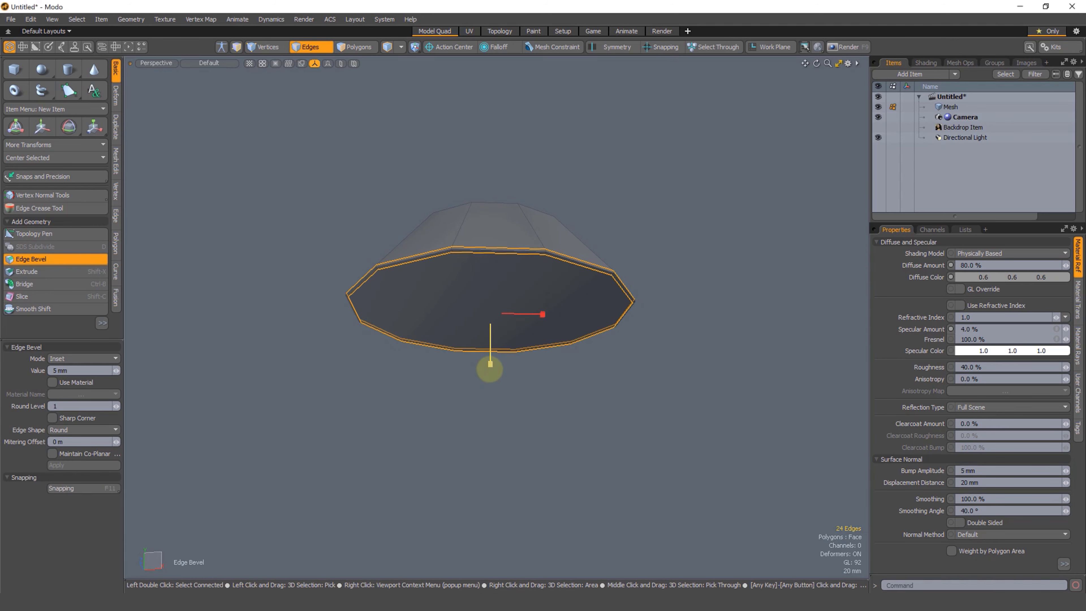
{"action": "scroll", "coordinate": [514, 308], "scroll_direction": "up", "scroll_amount": 5}
{"action": "left_click_drag", "start_coordinate": [549, 286], "coordinate": [432, 393], "text": "alt"}
{"action": "scroll", "coordinate": [503, 295], "scroll_direction": "down", "scroll_amount": 5}
{"action": "left_click_drag", "start_coordinate": [503, 286], "coordinate": [512, 302], "text": "alt"}
{"action": "key", "text": "space"}
Select the collar's bottom polygon and show the backdrop again in the Front view.
{"action": "left_click_drag", "start_coordinate": [703, 231], "coordinate": [529, 298], "text": "alt"}
{"action": "key", "text": "3"}
{"action": "left_click", "coordinate": [467, 280]}
{"action": "left_click_drag", "start_coordinate": [646, 366], "coordinate": [640, 362], "text": "alt"}
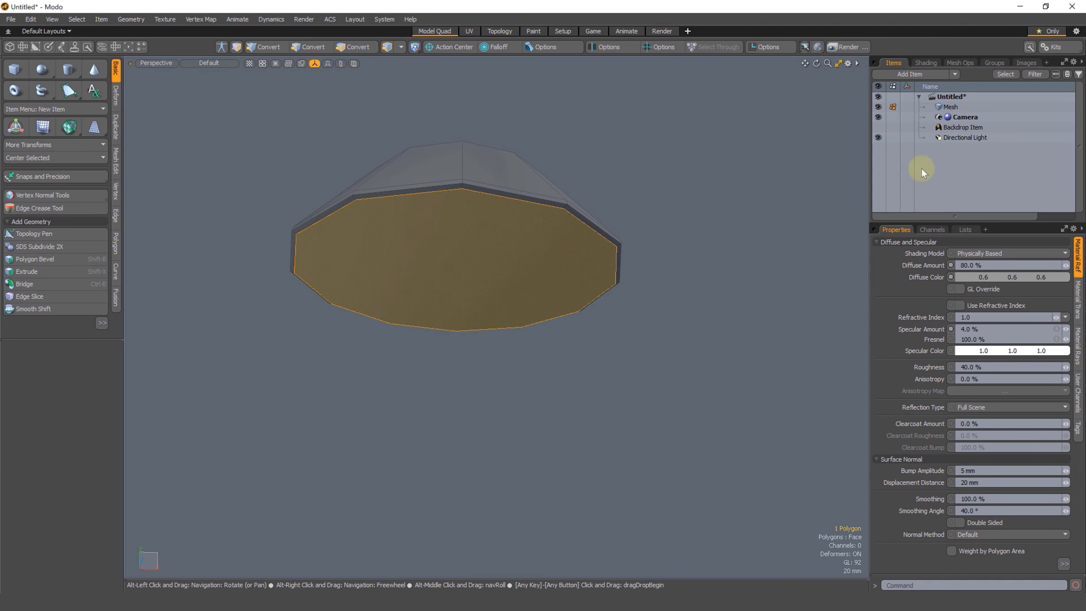
{"action": "left_click", "coordinate": [884, 126]}
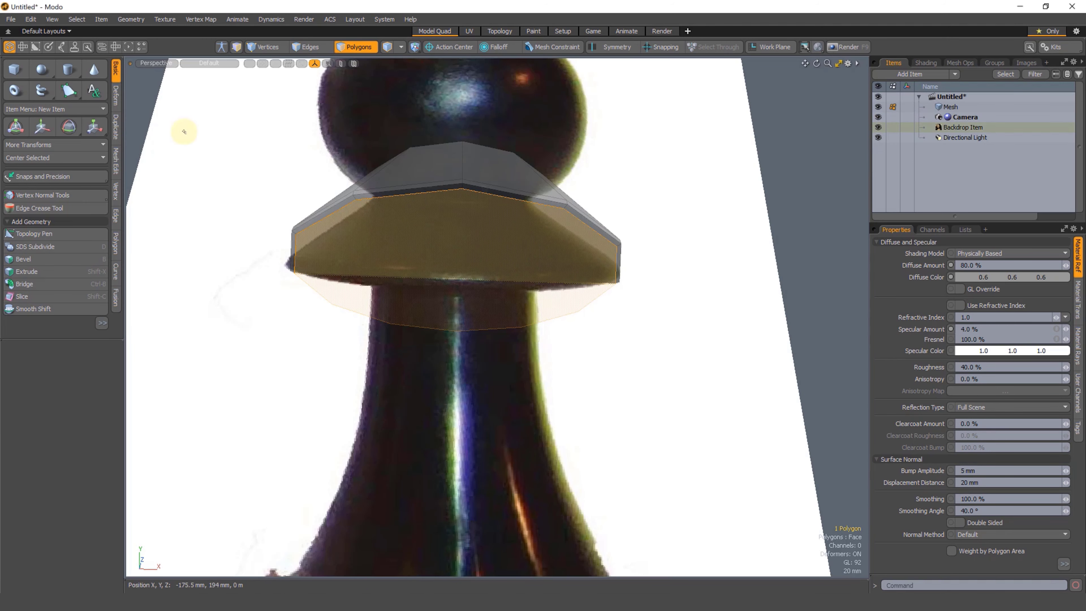
{"action": "left_click", "coordinate": [154, 64]}
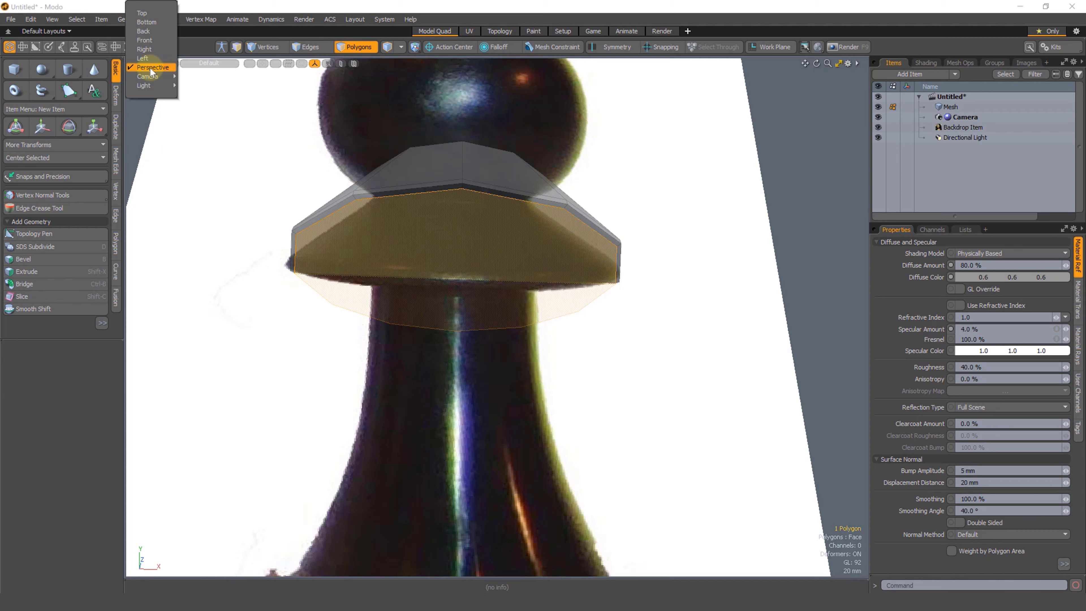
{"action": "left_click", "coordinate": [145, 40]}
Extrude the collar's bottom polygon in place and scale the new inner polygon to 54.5%.
{"action": "key", "text": "r"}
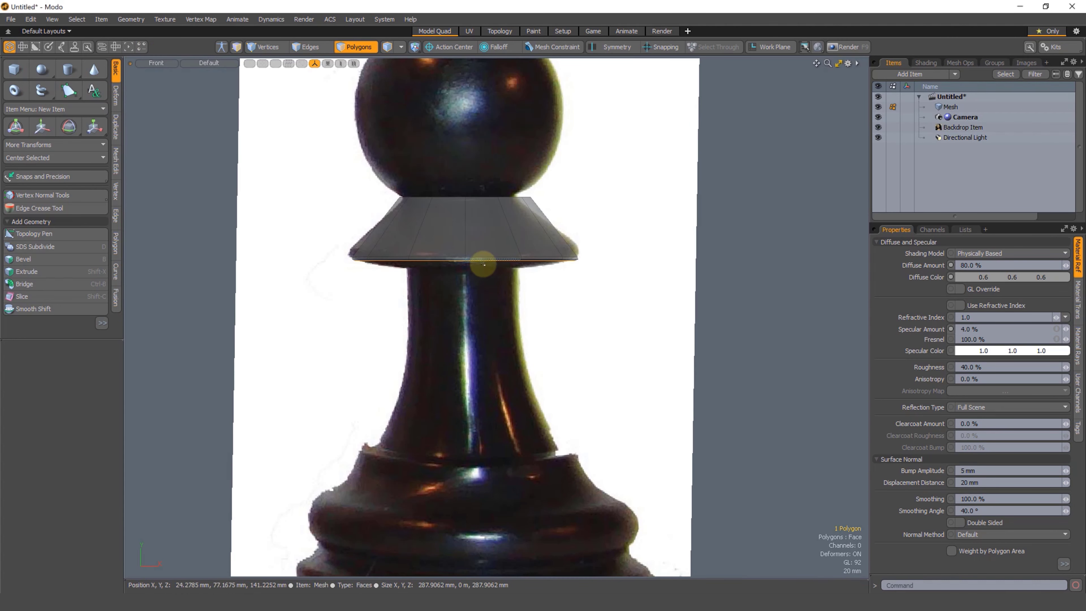
{"action": "scroll", "coordinate": [478, 272], "scroll_direction": "up", "scroll_amount": 5}
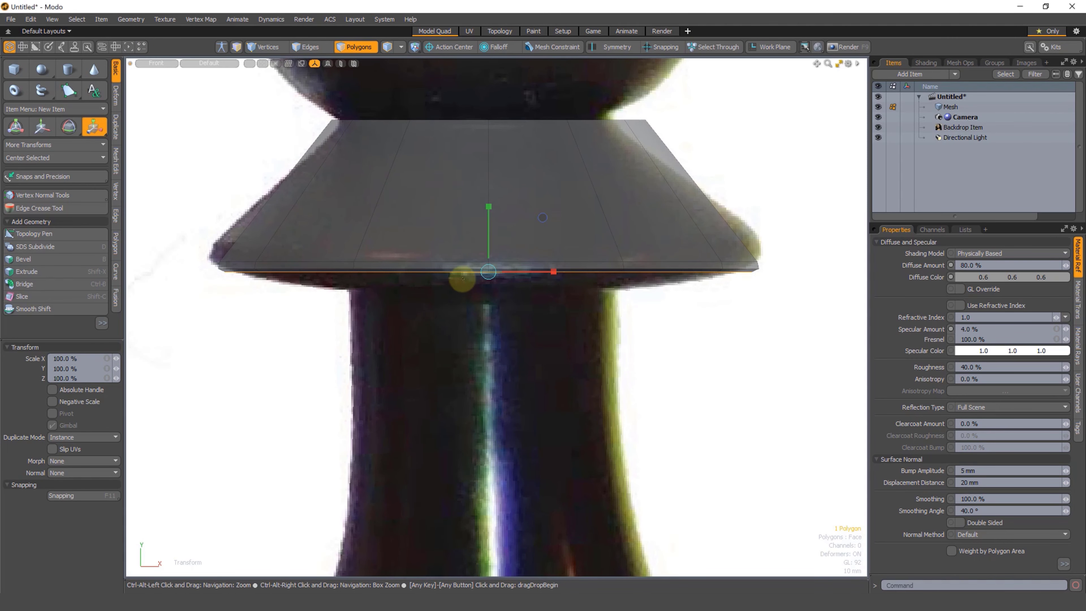
{"action": "scroll", "coordinate": [214, 296], "scroll_direction": "up", "scroll_amount": 5}
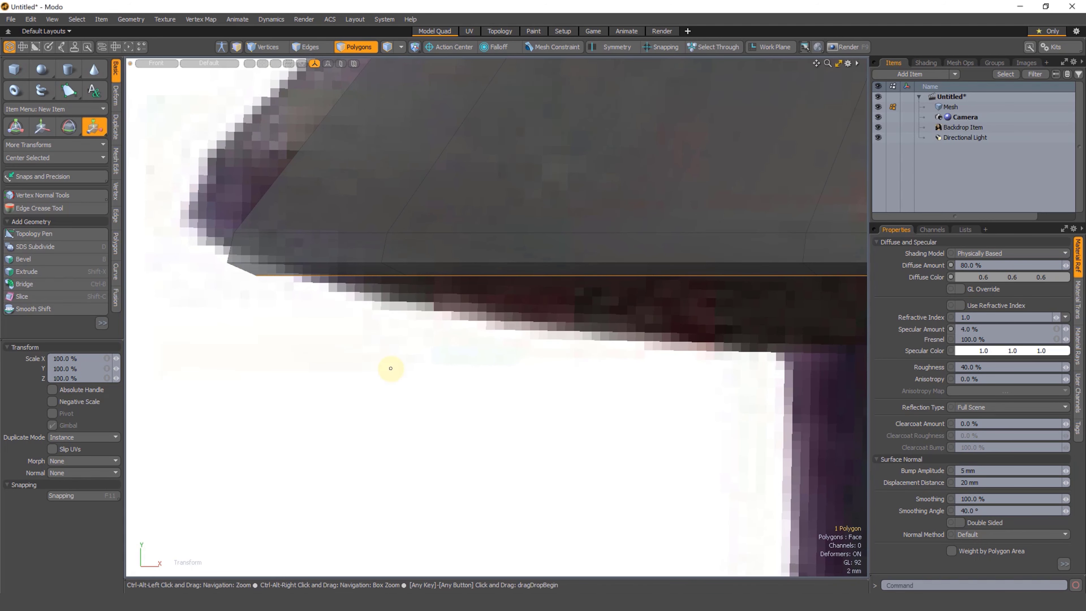
{"action": "left_click_drag", "start_coordinate": [374, 339], "coordinate": [319, 342], "text": "ctrl+alt"}
{"action": "left_click_drag", "start_coordinate": [461, 284], "coordinate": [416, 222], "text": "alt+shift"}
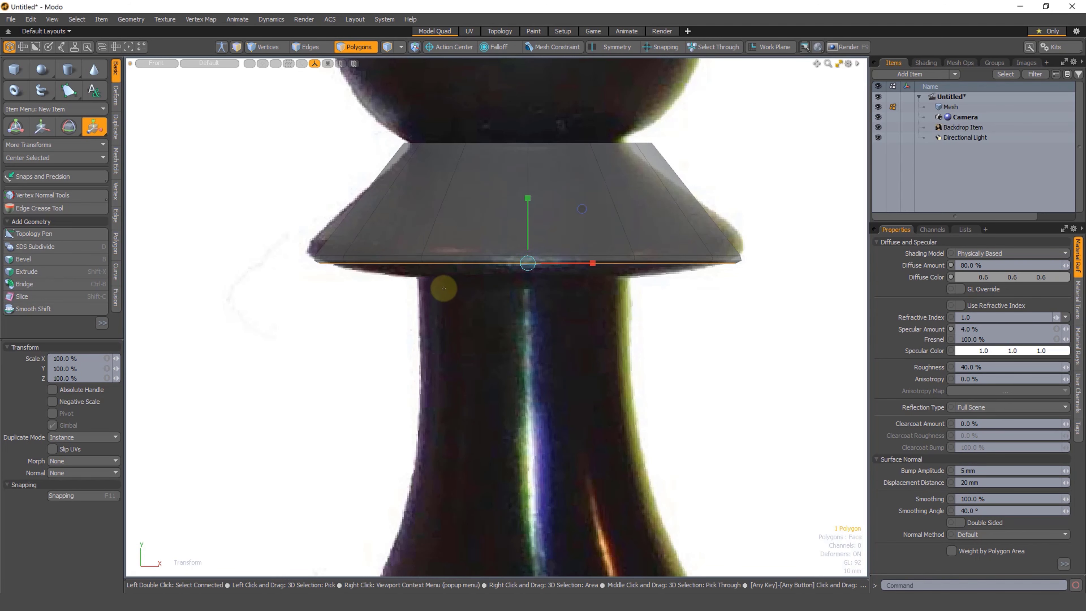
{"action": "left_click", "coordinate": [116, 166]}
{"action": "left_click", "coordinate": [28, 241]}
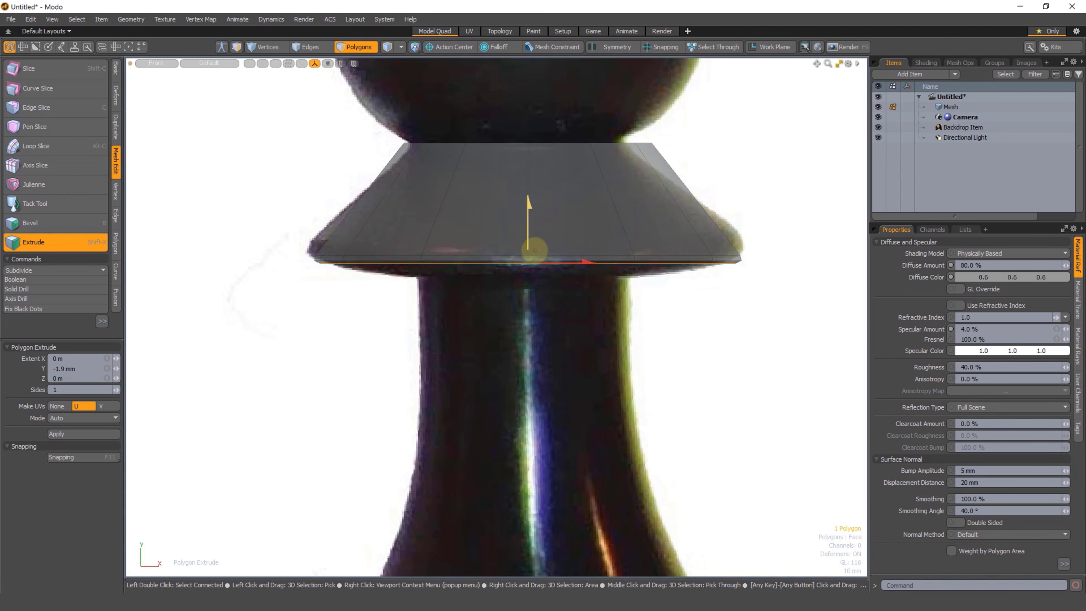
{"action": "key", "text": "r"}
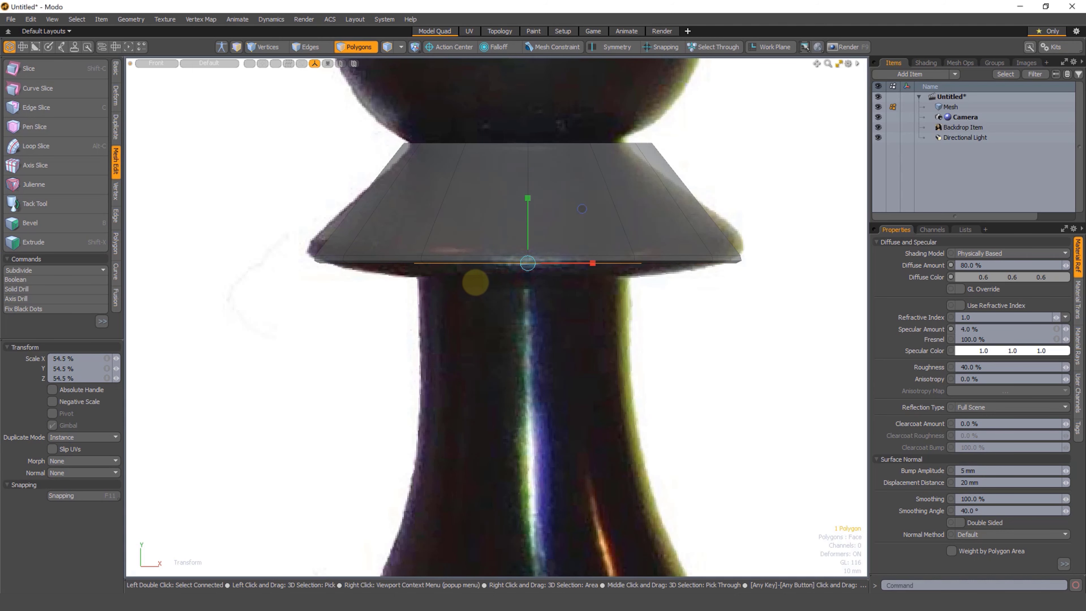
Hide the backdrop and scale the collar's inner bottom polygon to 114% in the Perspective view.
{"action": "left_click", "coordinate": [879, 128]}
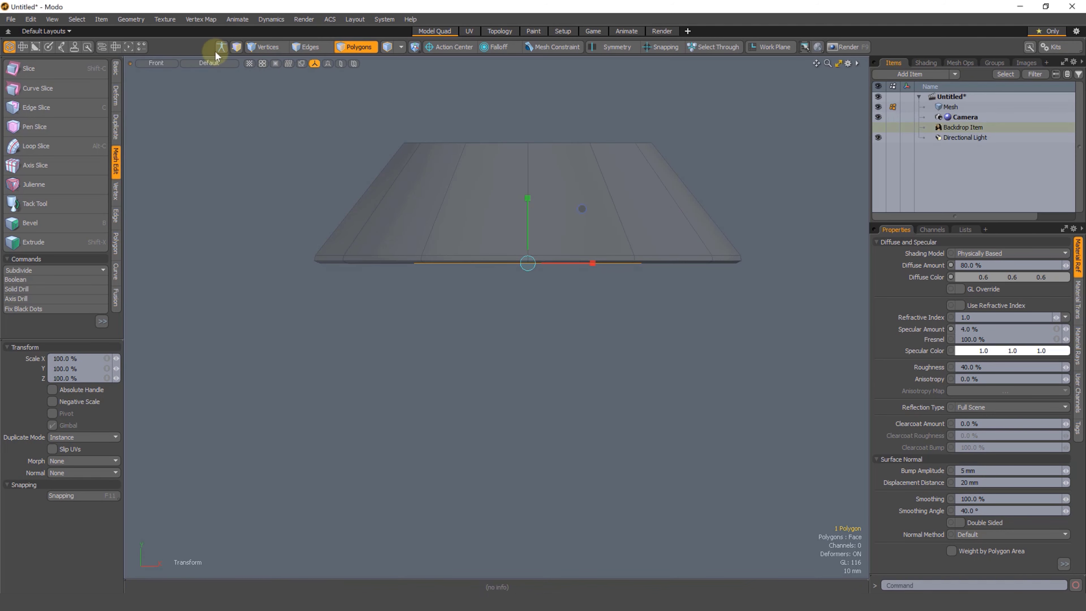
{"action": "key", "text": "ctrl+space"}
{"action": "left_click", "coordinate": [424, 204]}
{"action": "left_click_drag", "start_coordinate": [423, 204], "coordinate": [513, 260], "text": "alt"}
{"action": "mouse_move", "coordinate": [513, 260]}
{"action": "left_mouse_down", "text": "ctrl+alt"}
{"action": "mouse_move", "coordinate": [524, 262]}
{"action": "mouse_move", "coordinate": [518, 299]}
{"action": "mouse_move", "coordinate": [527, 253]}
{"action": "left_mouse_up", "text": "ctrl+alt"}
{"action": "key", "text": "w"}
{"action": "left_click_drag", "start_coordinate": [524, 301], "coordinate": [530, 254], "text": "alt"}
{"action": "key", "text": "r"}
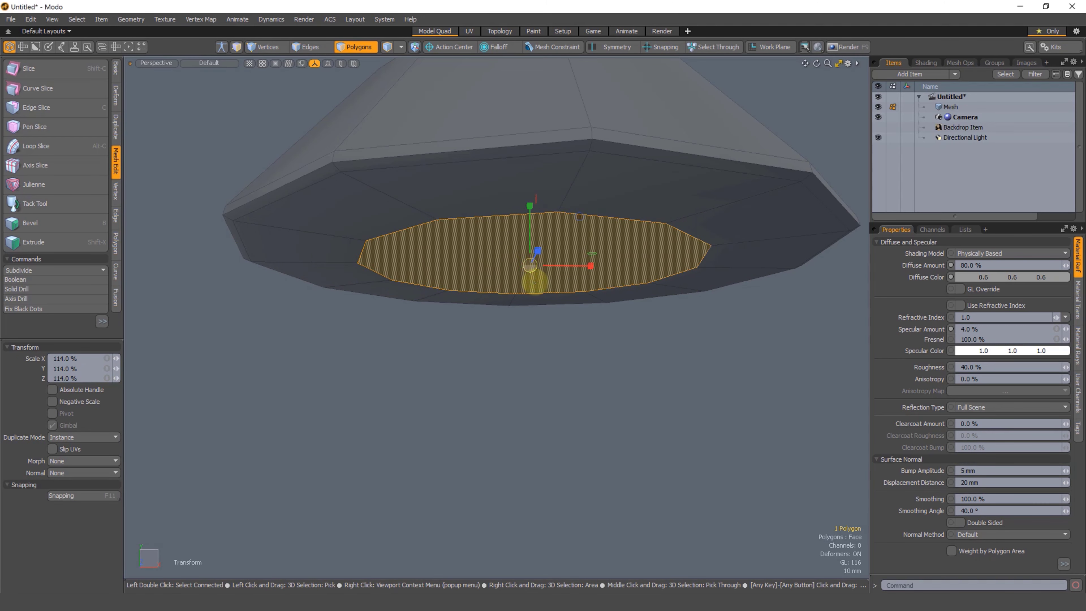
{"action": "key", "text": "space"}
{"action": "scroll", "coordinate": [688, 282], "scroll_direction": "down", "scroll_amount": 2}
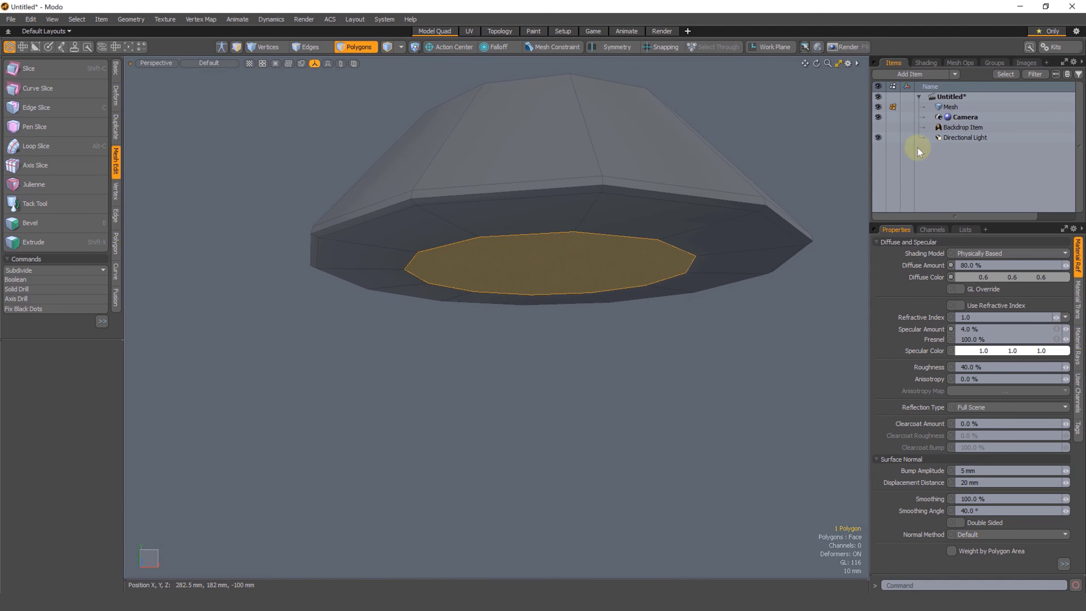
Show the backdrop in the Front view and scale the inner bottom polygon down to the stem's width.
{"action": "left_click", "coordinate": [878, 127]}
{"action": "key", "text": "KP_1"}
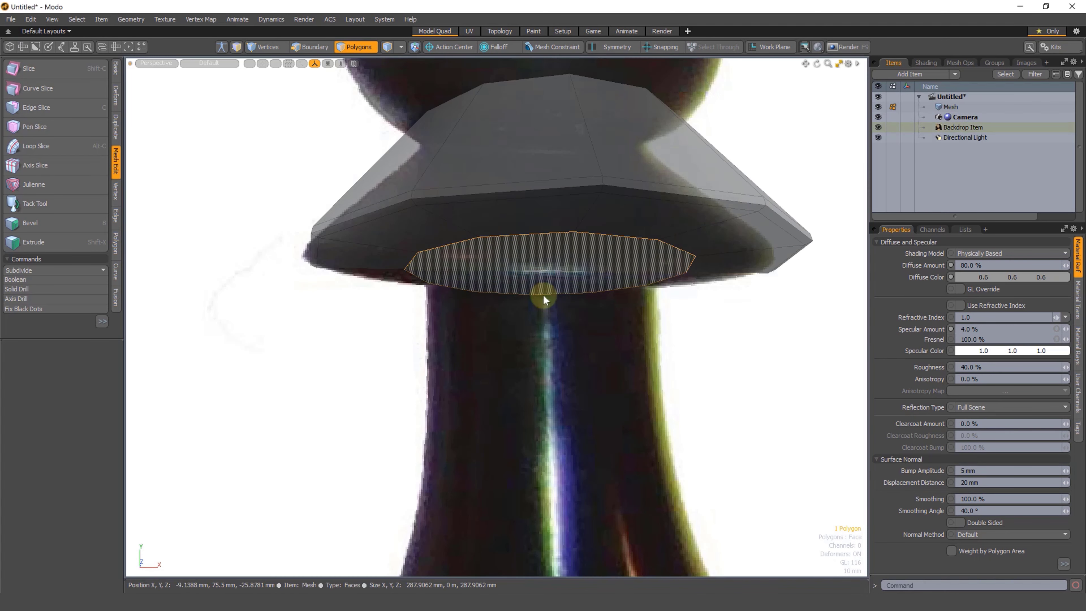
{"action": "key", "text": "r"}
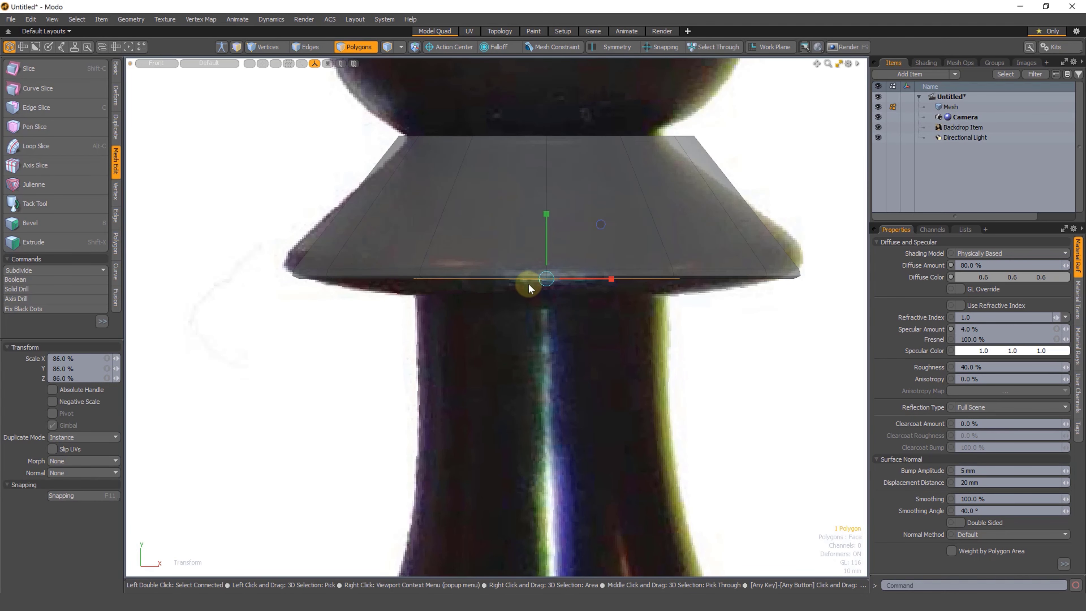
{"action": "key", "text": "w"}
{"action": "left_click_drag", "start_coordinate": [548, 242], "coordinate": [541, 309]}
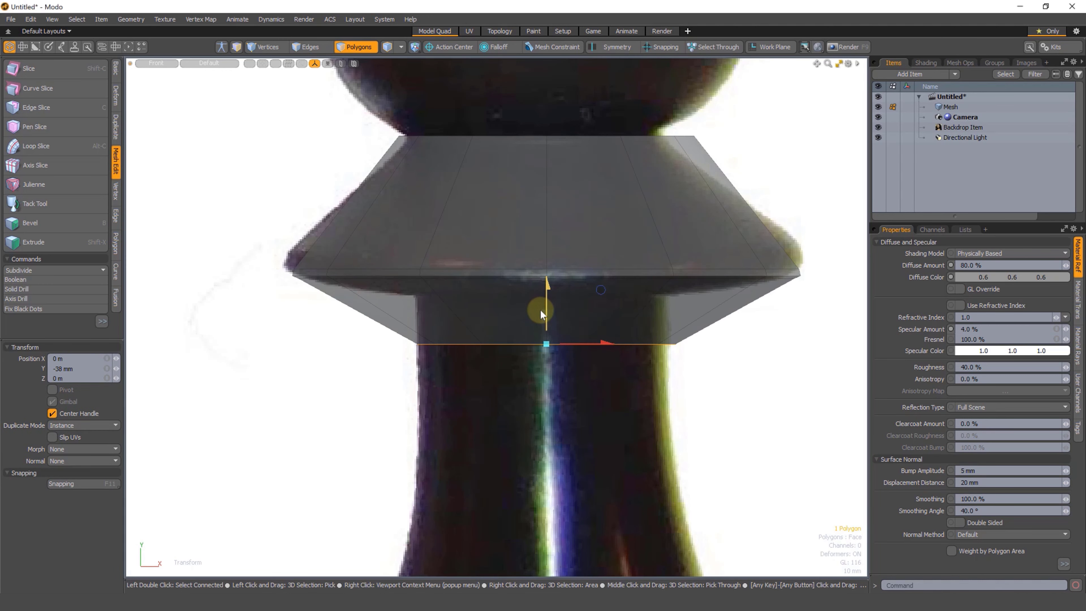
{"action": "key", "text": "ctrl+z"}
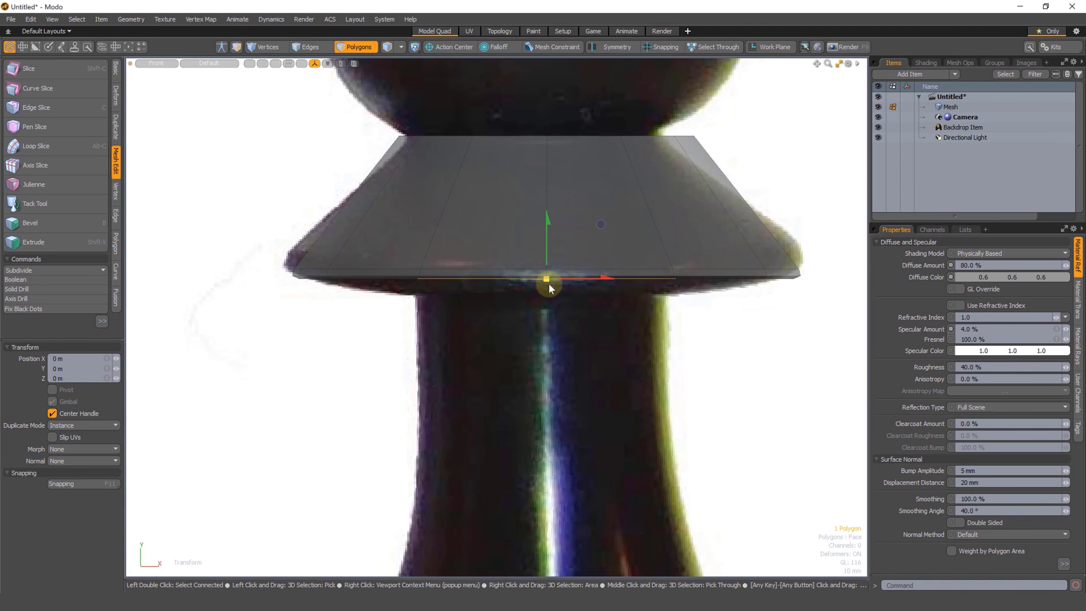
Extrude the inner bottom polygon about 264.5 mm downward to form the stem, ending at the top of the pawn's base.
{"action": "key", "text": "space"}
{"action": "key", "text": "shift+x"}
{"action": "left_click_drag", "start_coordinate": [551, 294], "coordinate": [497, 351], "text": "ctrl+alt"}
{"action": "key", "text": "space"}
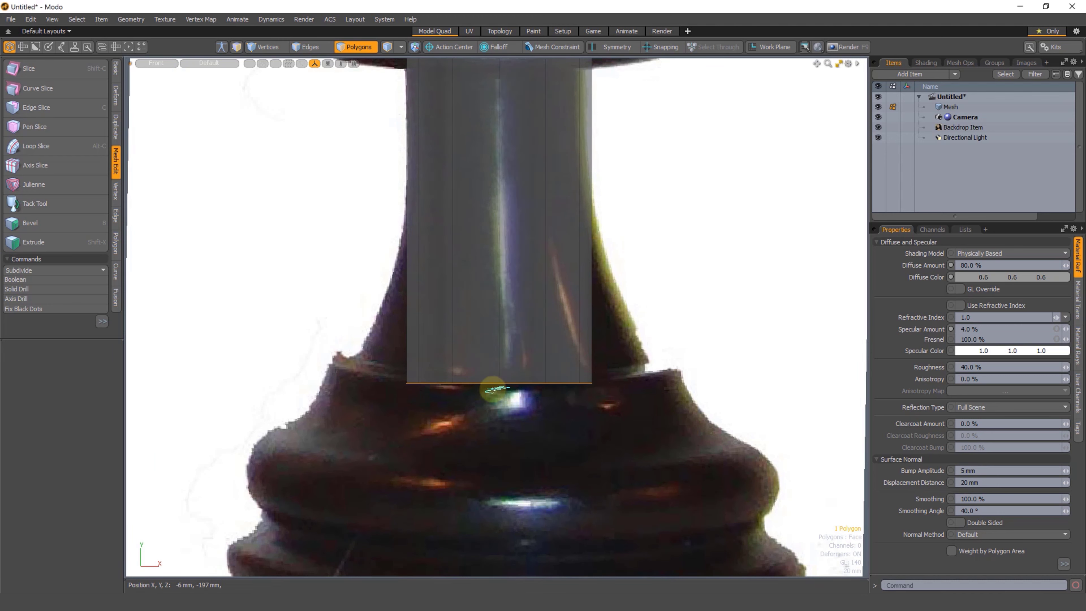
Reselect the stem's bottom polygon and scale it outward to match the flared foot of the stem in the backdrop.
{"action": "left_click", "coordinate": [336, 358]}
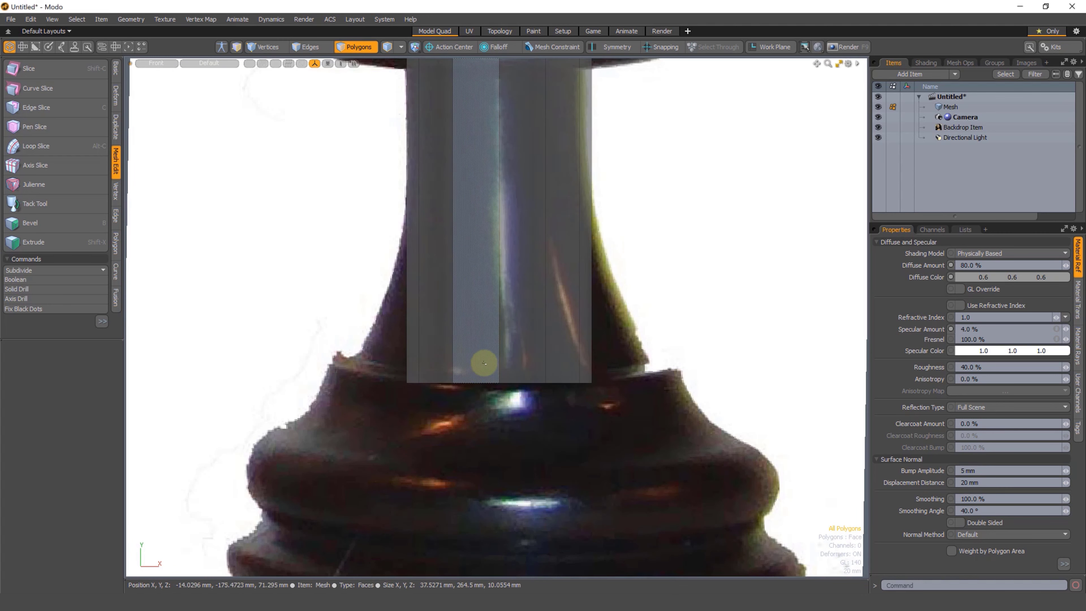
{"action": "scroll", "coordinate": [478, 355], "scroll_direction": "down", "scroll_amount": 3}
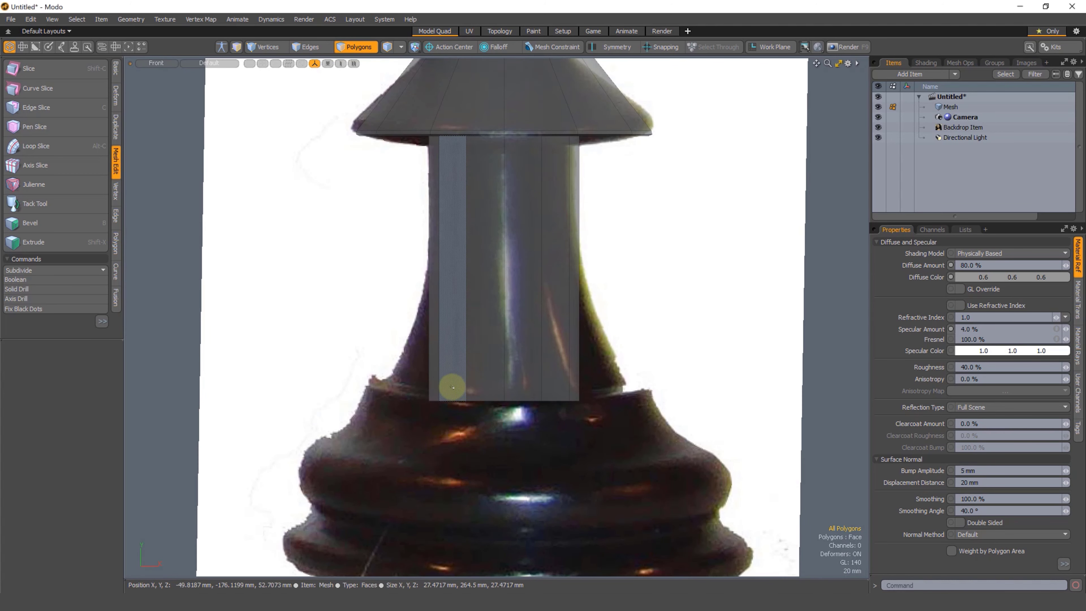
{"action": "mouse_move", "coordinate": [477, 376]}
{"action": "right_mouse_down"}
{"action": "mouse_move", "coordinate": [376, 383]}
{"action": "mouse_move", "coordinate": [612, 437]}
{"action": "right_mouse_up"}
{"action": "right_click_drag", "start_coordinate": [618, 372], "coordinate": [616, 376]}
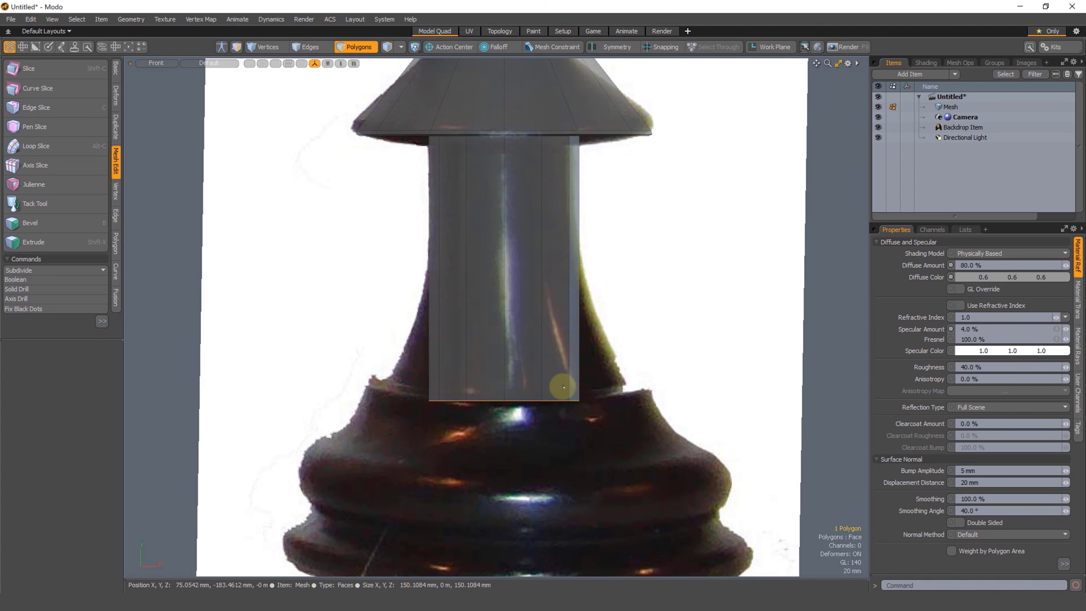
{"action": "key", "text": "y"}
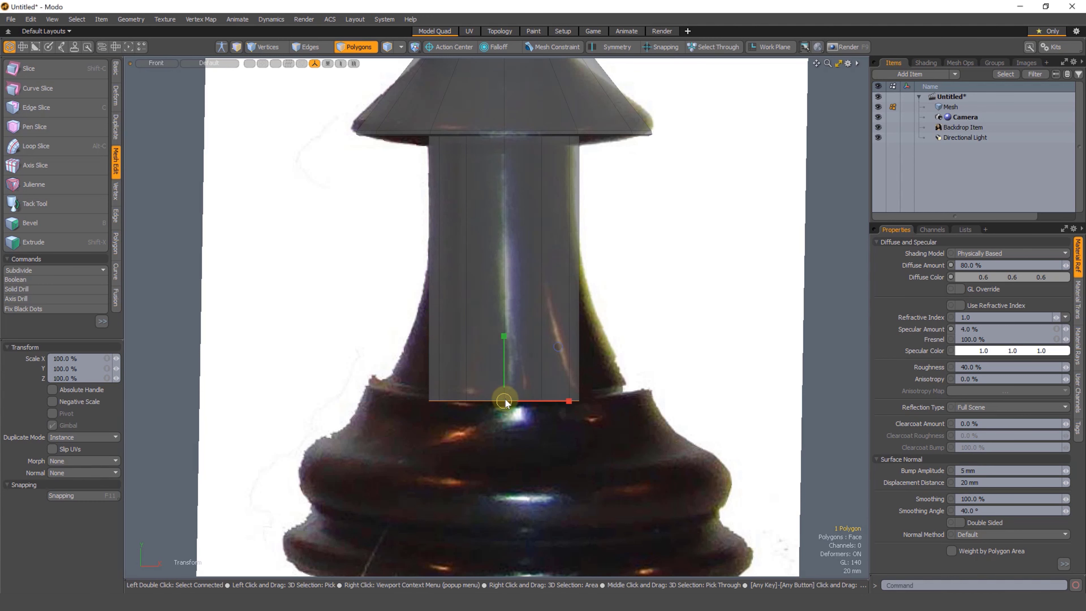
{"action": "left_click_drag", "start_coordinate": [504, 400], "coordinate": [573, 380]}
{"action": "key", "text": "space"}
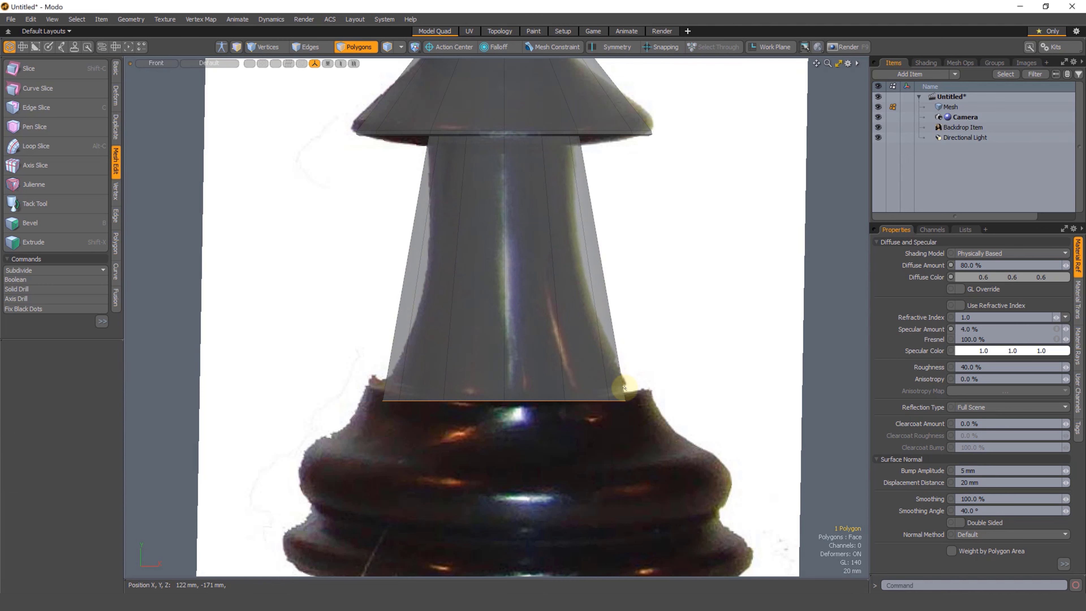
Add a single loop slice with count 1 at 40% around the stem.
{"action": "left_click", "coordinate": [627, 376]}
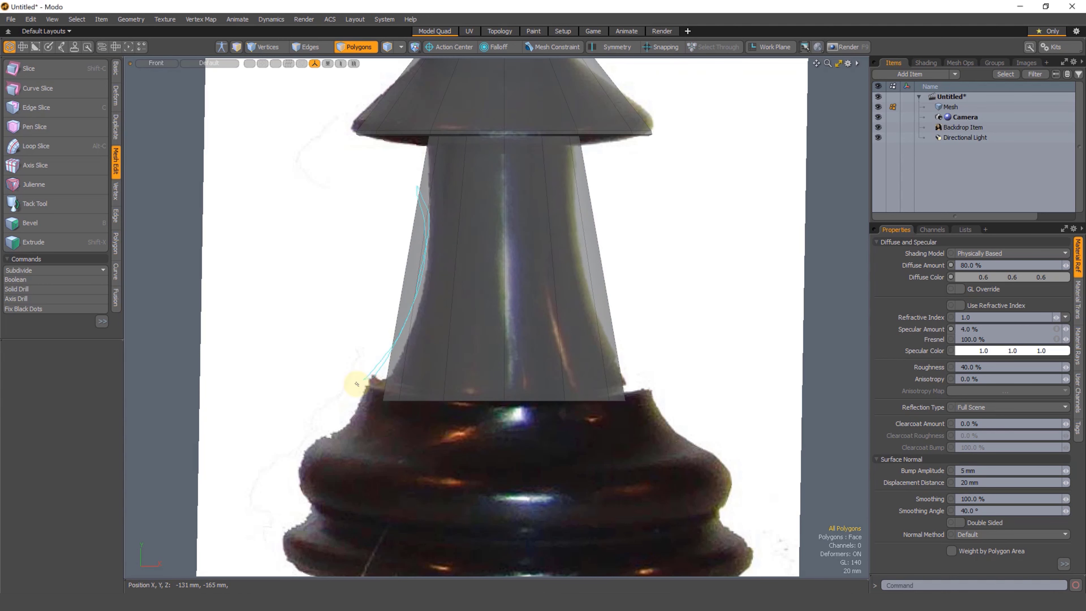
{"action": "key", "text": "2"}
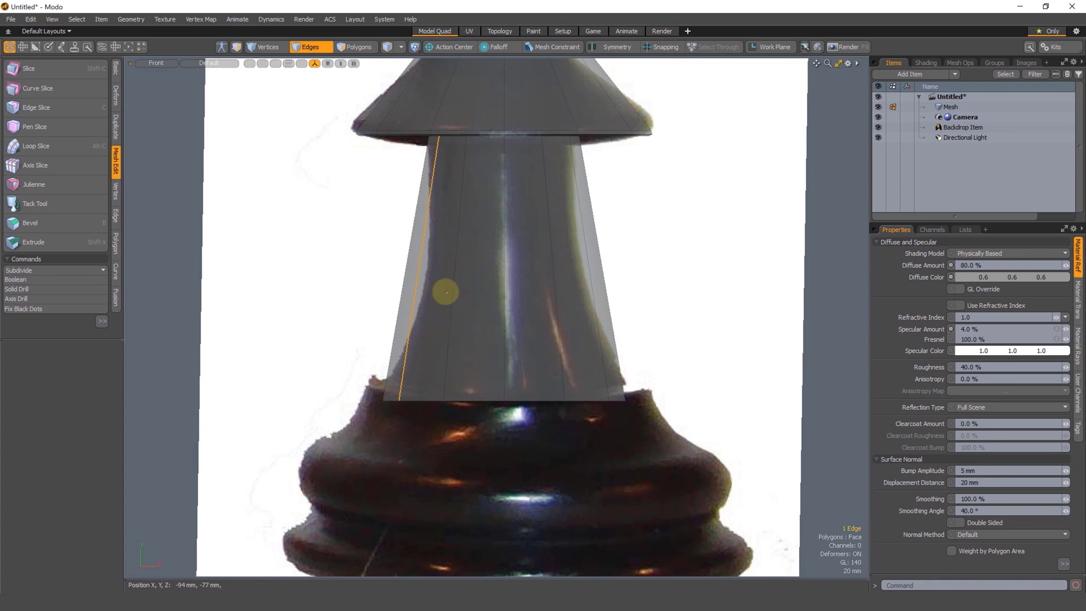
{"action": "key", "text": "alt+c"}
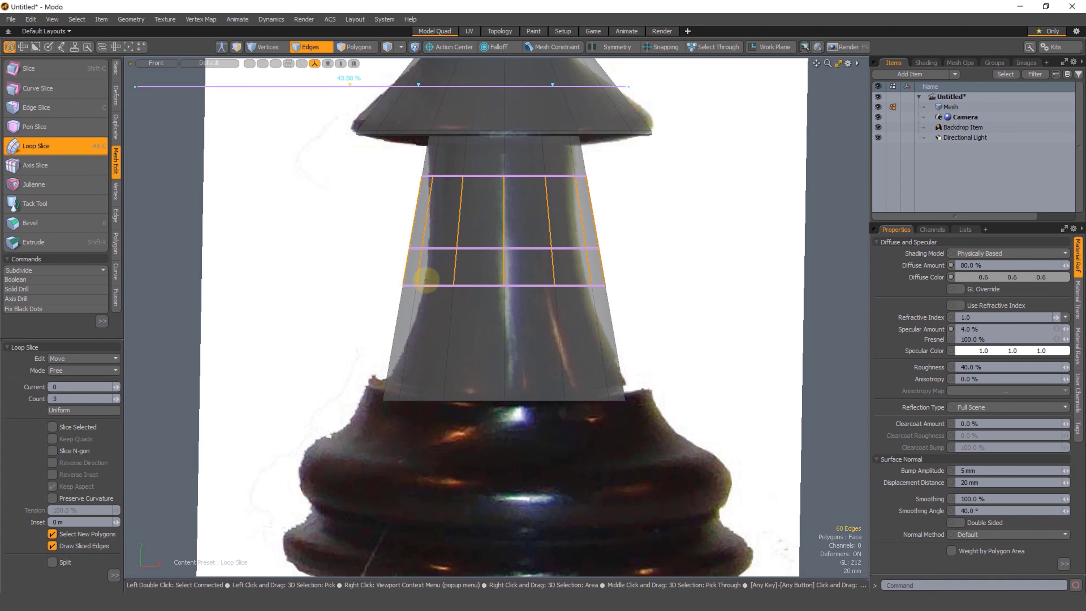
{"action": "type", "text": "1"}
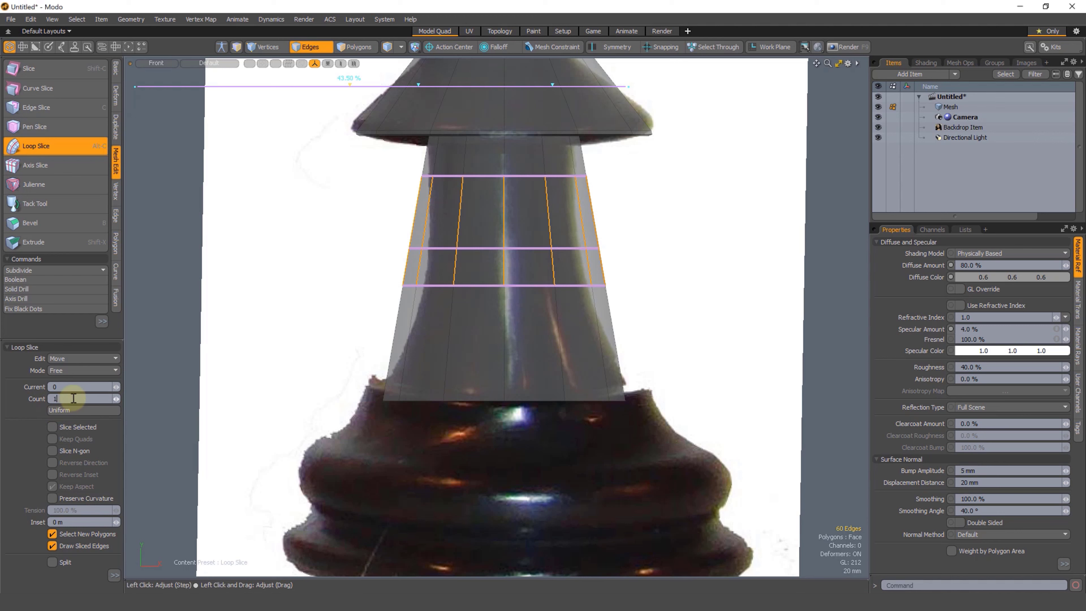
{"action": "key", "text": "Return"}
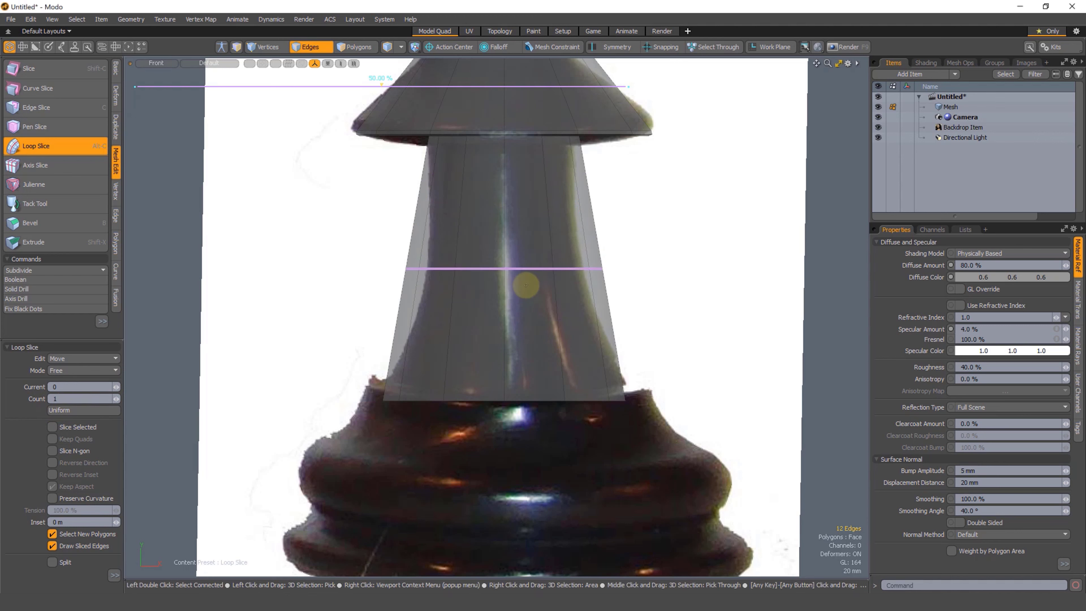
{"action": "left_click_drag", "start_coordinate": [523, 286], "coordinate": [502, 289]}
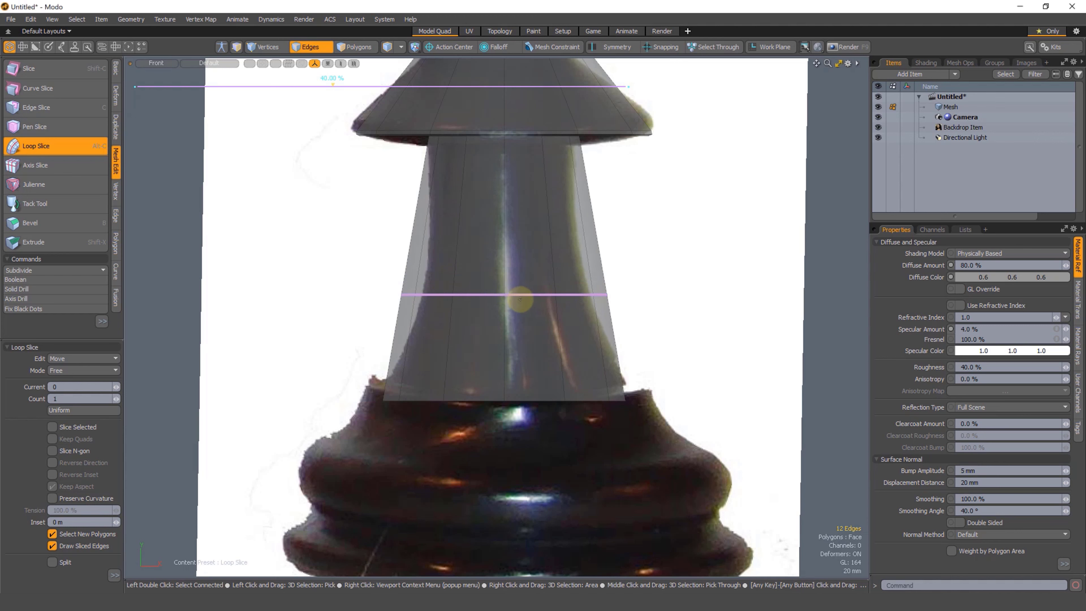
{"action": "key", "text": "space"}
Try scaling the stem's new edge loop to 62% and bevelling it 95 mm, and undo both operations.
{"action": "key", "text": "r"}
{"action": "left_click_drag", "start_coordinate": [496, 296], "coordinate": [460, 301]}
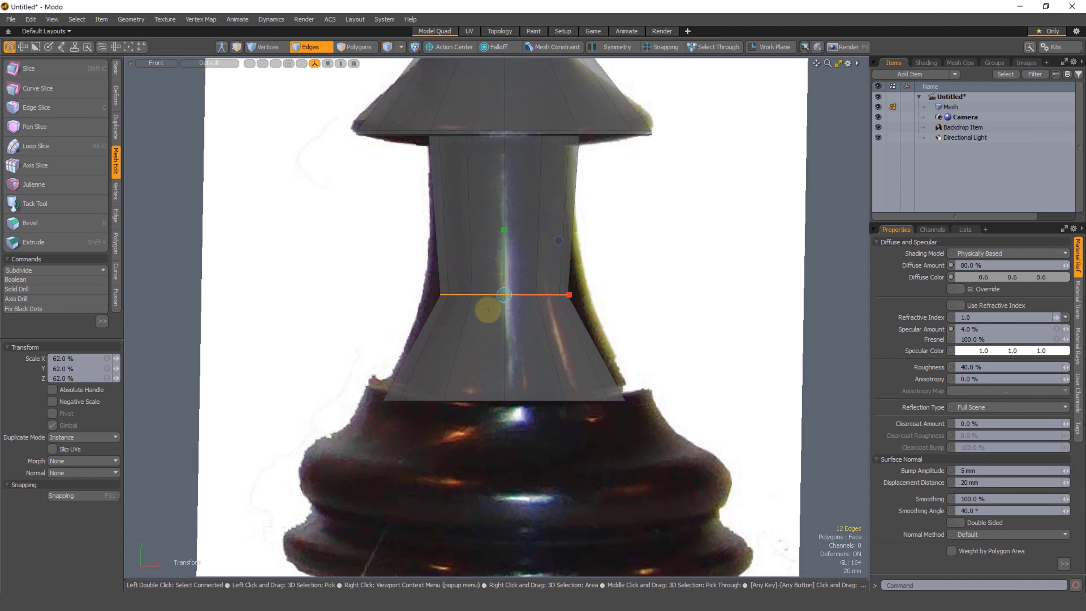
{"action": "key", "text": "space"}
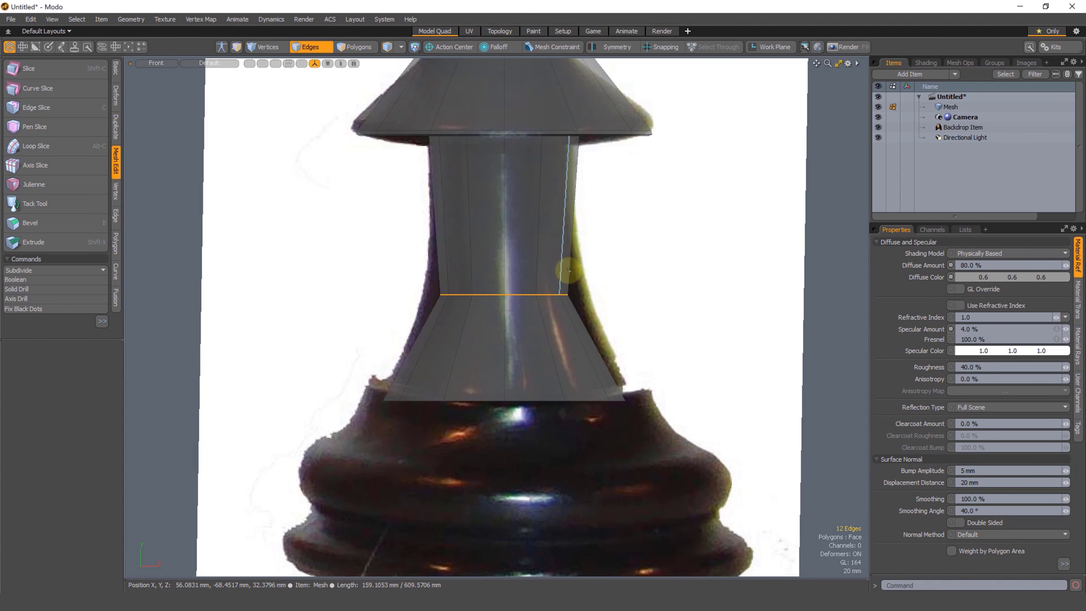
{"action": "key", "text": "b"}
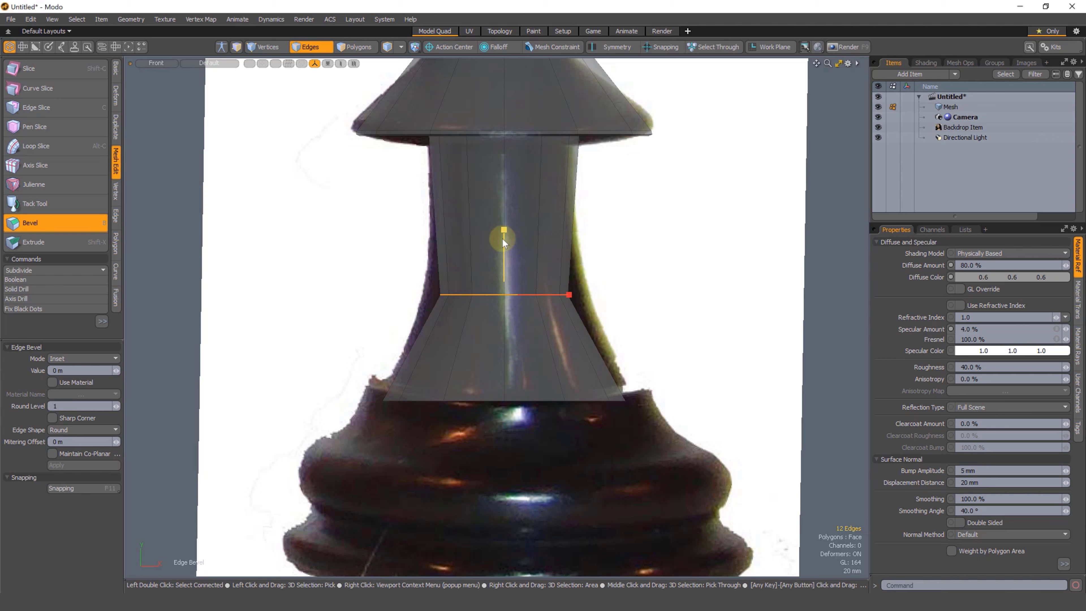
{"action": "left_click_drag", "start_coordinate": [503, 243], "coordinate": [505, 145]}
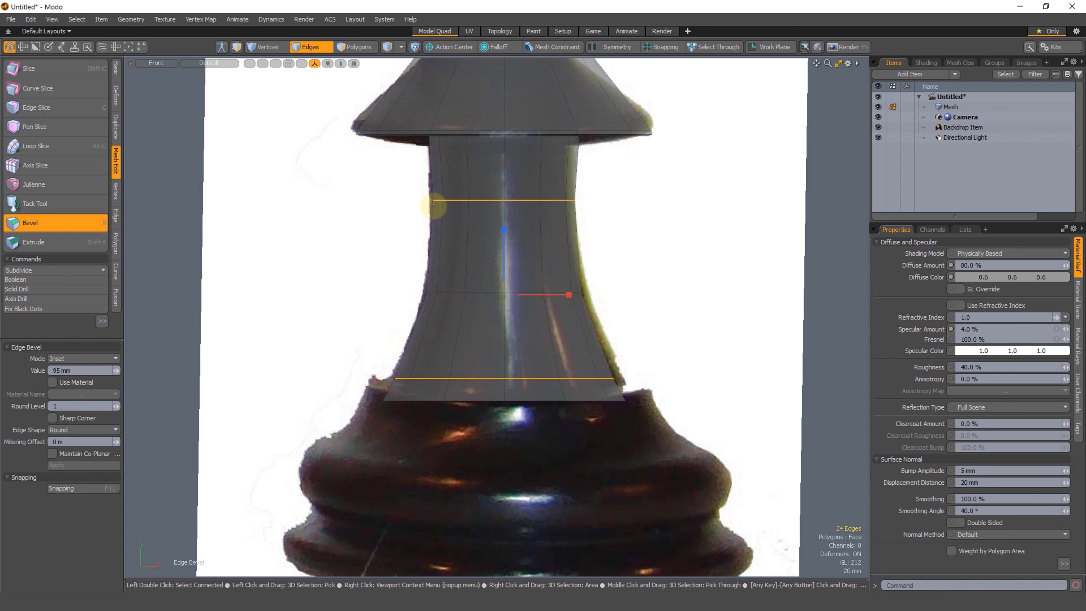
{"action": "key", "text": "ctrl+z"}
{"action": "key", "text": "ctrl+z"}
{"action": "key", "text": "ctrl+z"}
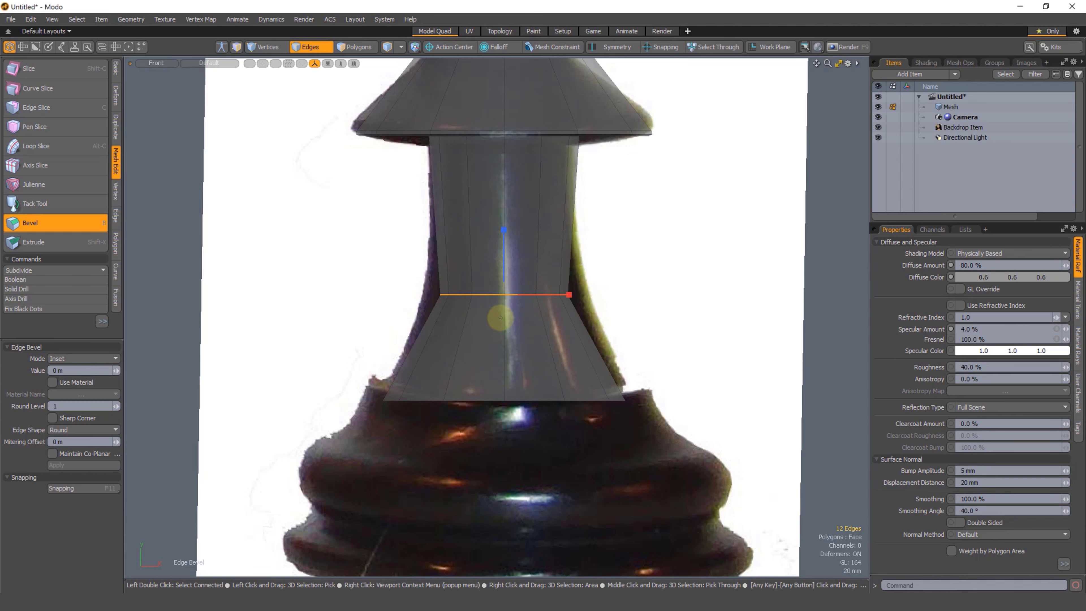
Scale the stem's middle edge loop to 71.5% to match the backdrop's narrowing profile.
{"action": "key", "text": "2"}
{"action": "key", "text": "r"}
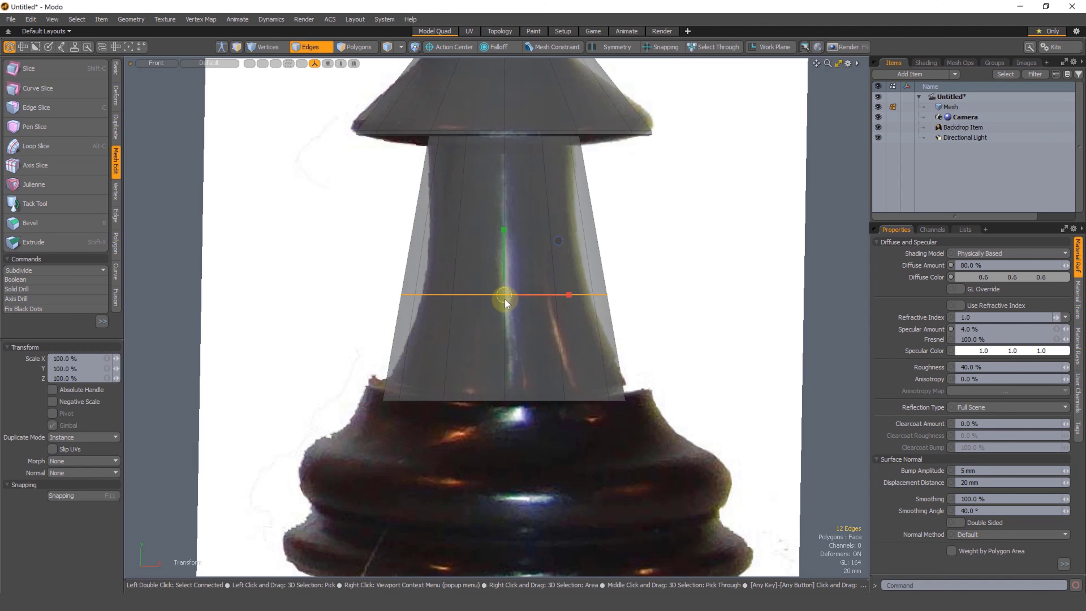
{"action": "left_click_drag", "start_coordinate": [500, 296], "coordinate": [471, 306]}
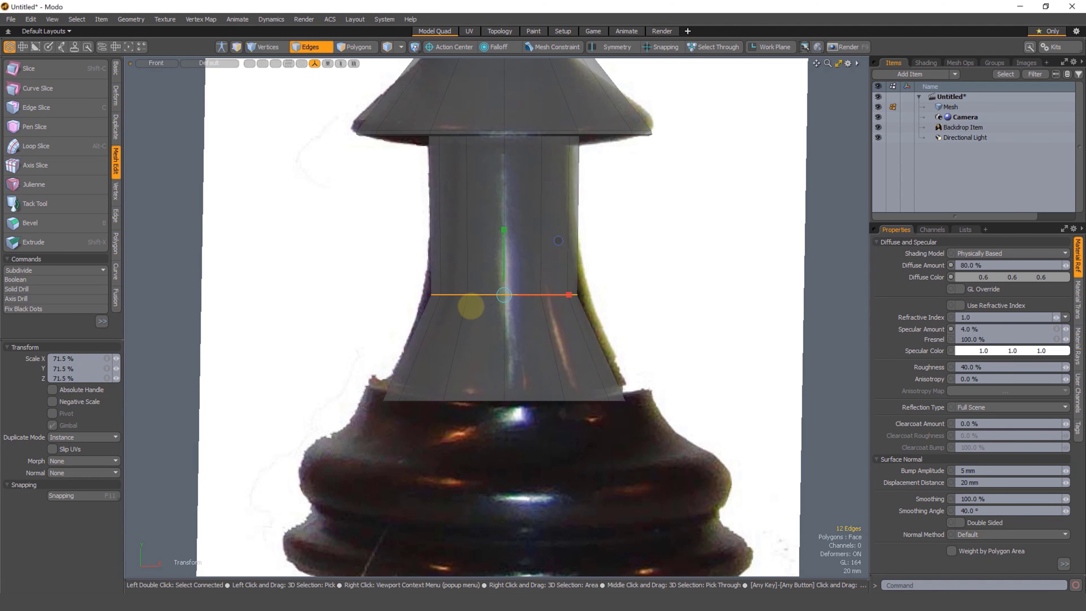
{"action": "key", "text": "space"}
Bevel the stem's middle edge loop by 58 mm with round level 1 to curve the stem's flare.
{"action": "key", "text": "b"}
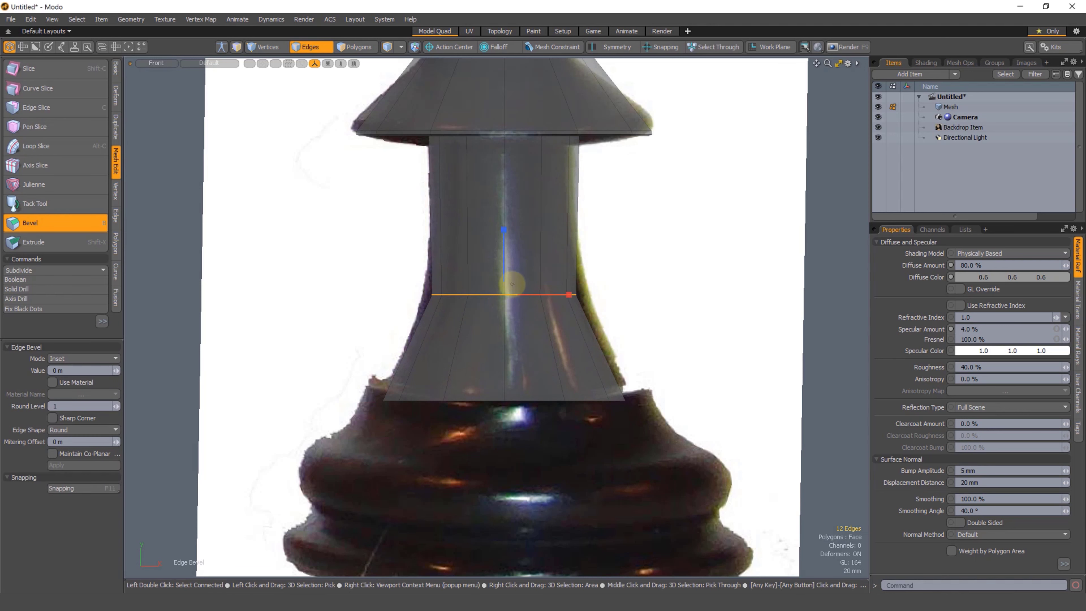
{"action": "left_click_drag", "start_coordinate": [505, 250], "coordinate": [509, 192]}
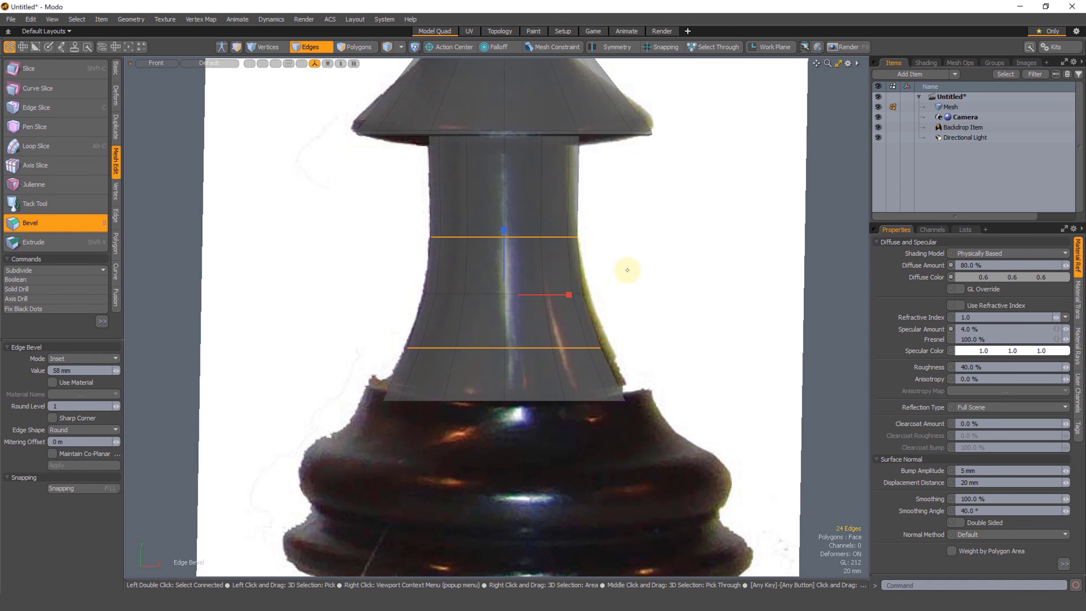
{"action": "mouse_move", "coordinate": [503, 247]}
{"action": "left_mouse_down"}
{"action": "mouse_move", "coordinate": [503, 205]}
{"action": "mouse_move", "coordinate": [505, 265]}
{"action": "left_mouse_up"}
{"action": "key", "text": "space"}
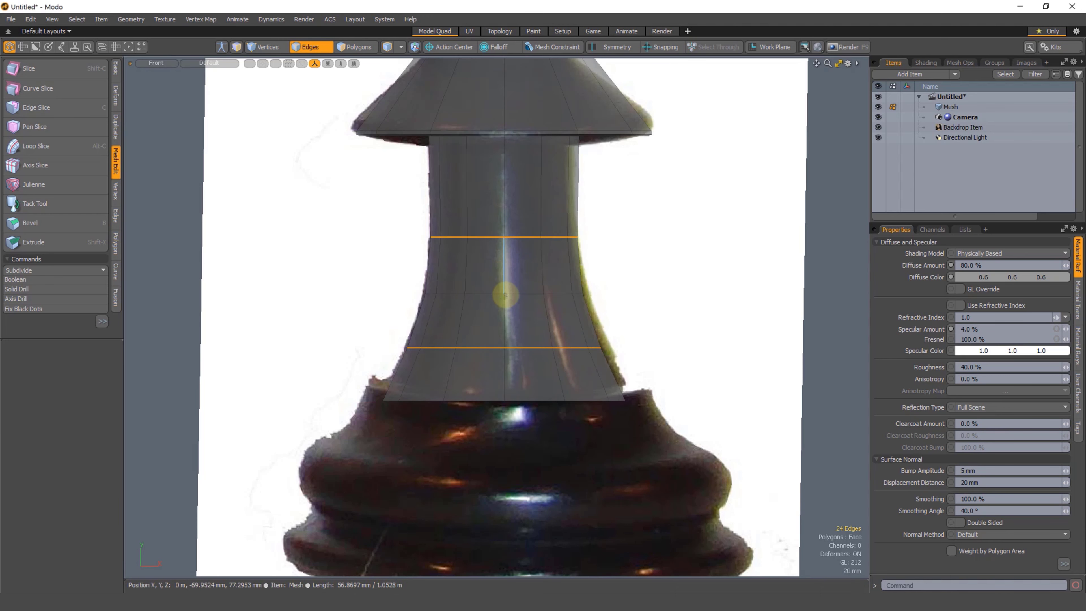
{"action": "mouse_move", "coordinate": [466, 243]}
{"action": "right_mouse_down"}
{"action": "mouse_move", "coordinate": [463, 281]}
{"action": "mouse_move", "coordinate": [630, 276]}
{"action": "mouse_move", "coordinate": [513, 261]}
{"action": "right_mouse_up"}
{"action": "key", "text": "r"}
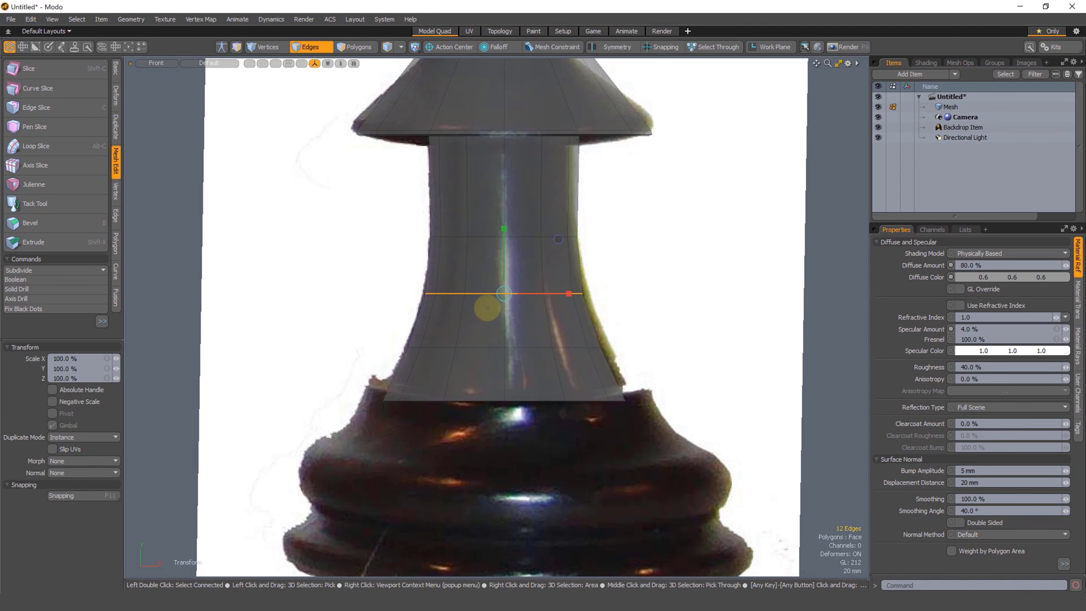
{"action": "mouse_move", "coordinate": [504, 296]}
{"action": "left_mouse_down"}
{"action": "mouse_move", "coordinate": [463, 316]}
{"action": "mouse_move", "coordinate": [522, 278]}
{"action": "mouse_move", "coordinate": [504, 313]}
{"action": "left_mouse_up"}
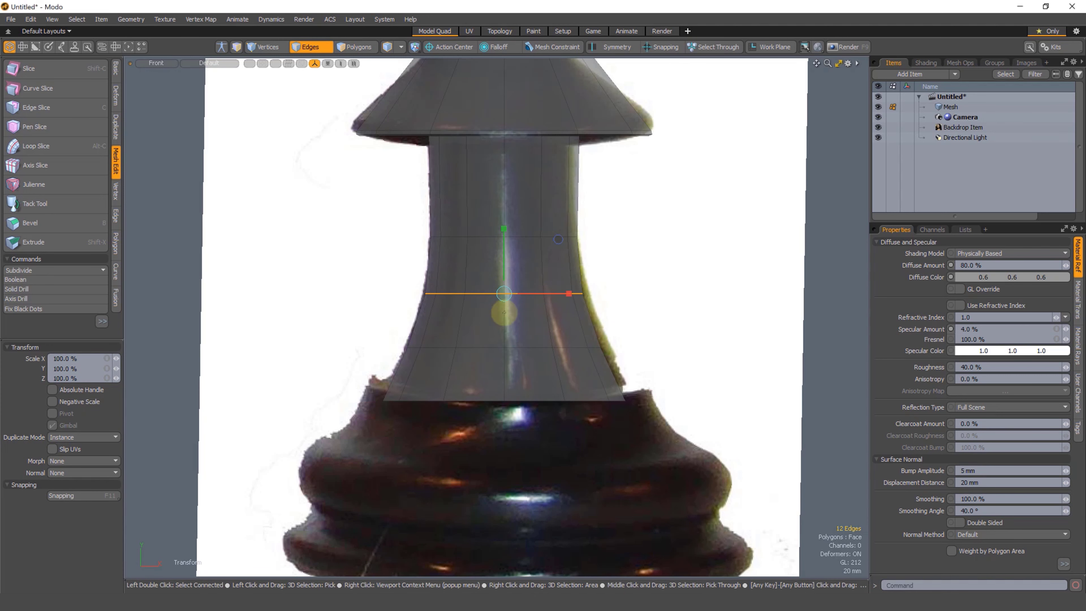
{"action": "left_click", "coordinate": [663, 338]}
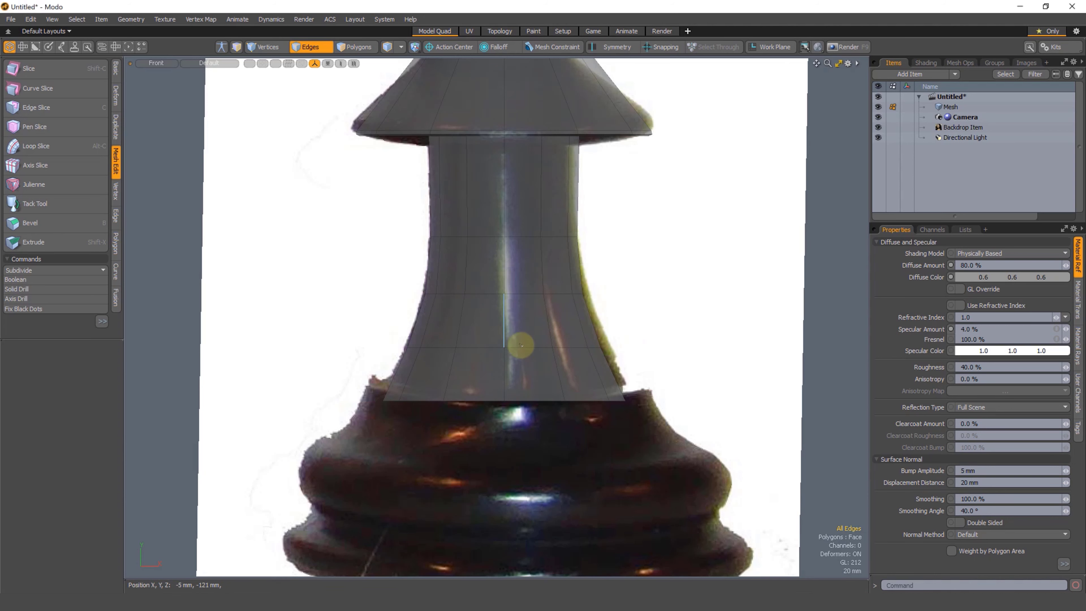
Extrude the stem's bottom polygon in place and scale it to 115% to reach the width of the base's top.
{"action": "key", "text": "3"}
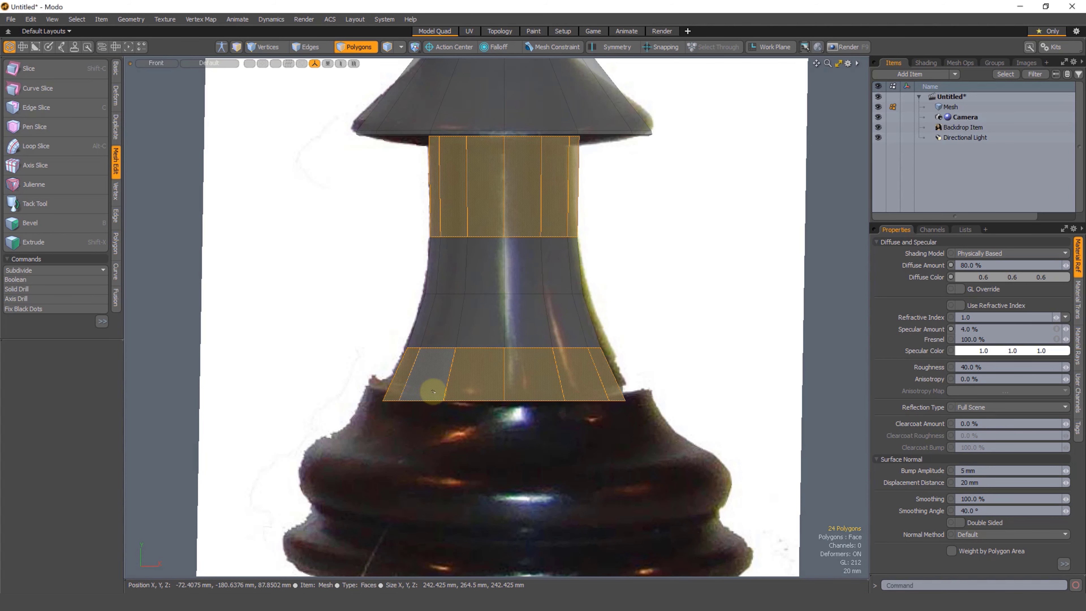
{"action": "scroll", "coordinate": [425, 434], "scroll_direction": "down", "scroll_amount": 1}
{"action": "left_click_drag", "start_coordinate": [424, 433], "coordinate": [414, 416], "text": "alt+shift"}
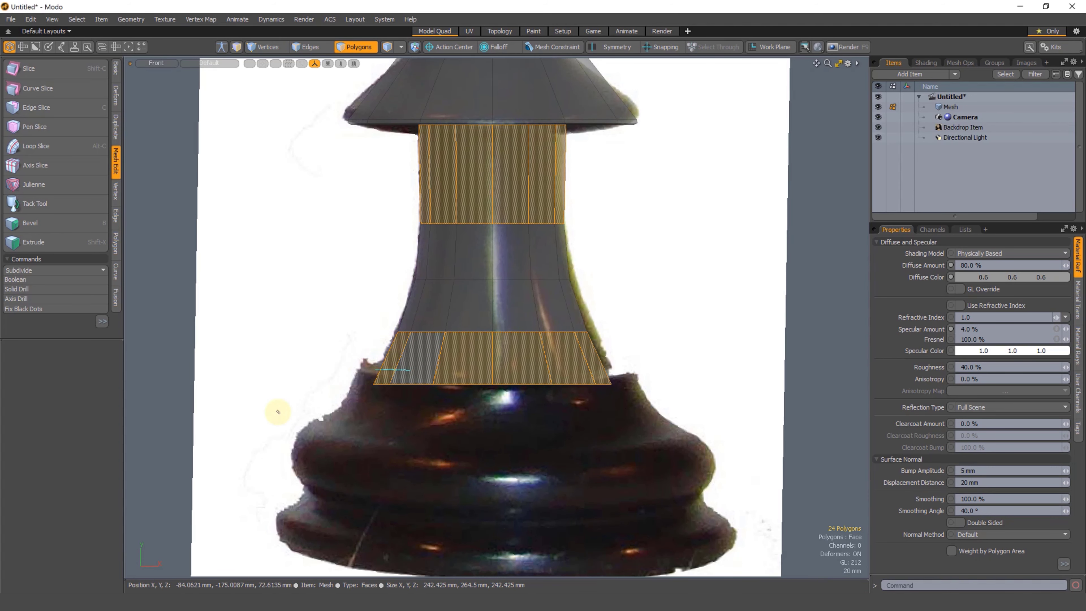
{"action": "mouse_move", "coordinate": [278, 411]}
{"action": "right_mouse_down"}
{"action": "mouse_move", "coordinate": [546, 545]}
{"action": "mouse_move", "coordinate": [722, 371]}
{"action": "mouse_move", "coordinate": [705, 366]}
{"action": "right_mouse_up"}
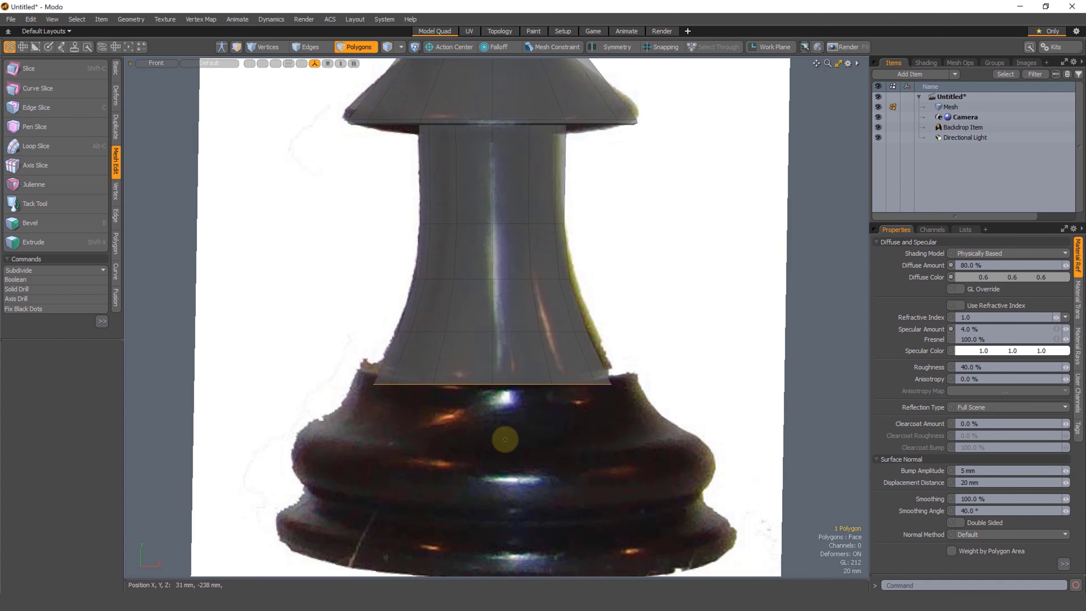
{"action": "left_click_drag", "start_coordinate": [516, 419], "coordinate": [516, 407], "text": "alt+shift"}
{"action": "key", "text": "shift+x"}
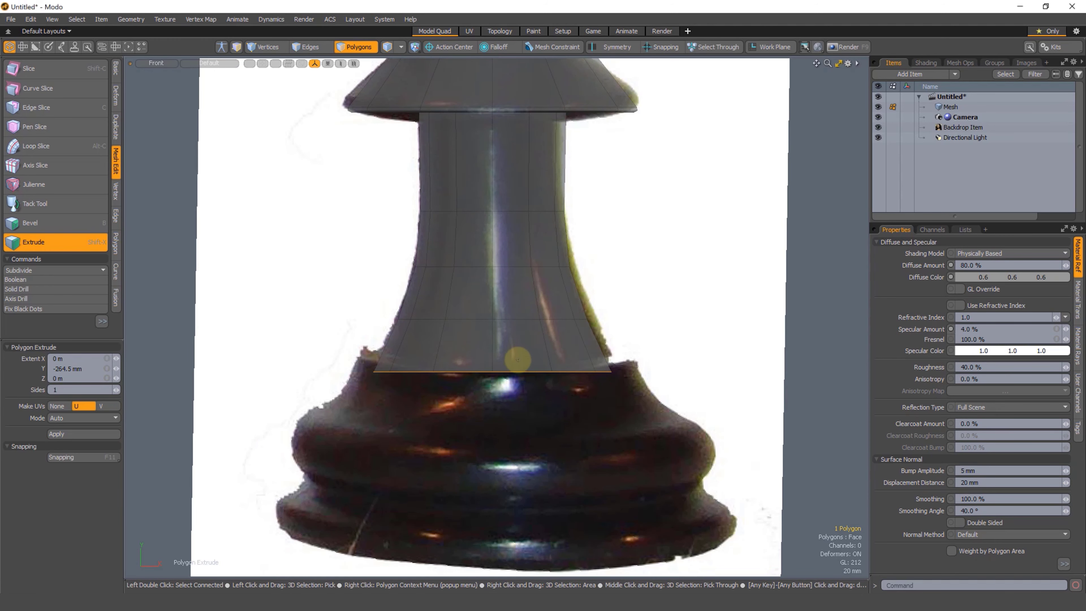
{"action": "key", "text": "r"}
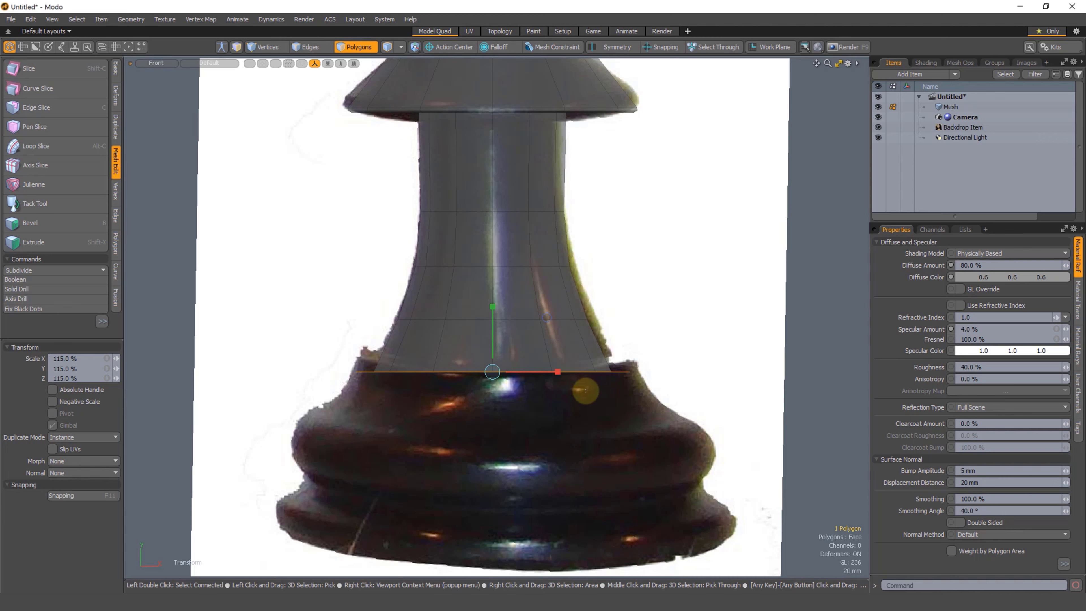
{"action": "key", "text": "space"}
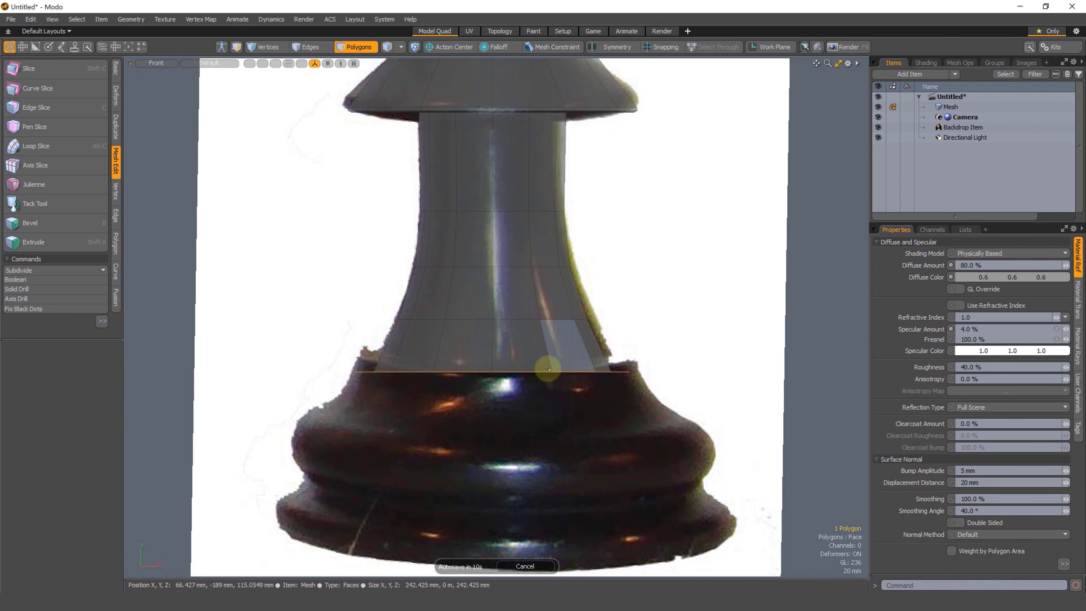
Extrude the widened bottom polygon 36 mm downward to start the base.
{"action": "key", "text": "shift+x"}
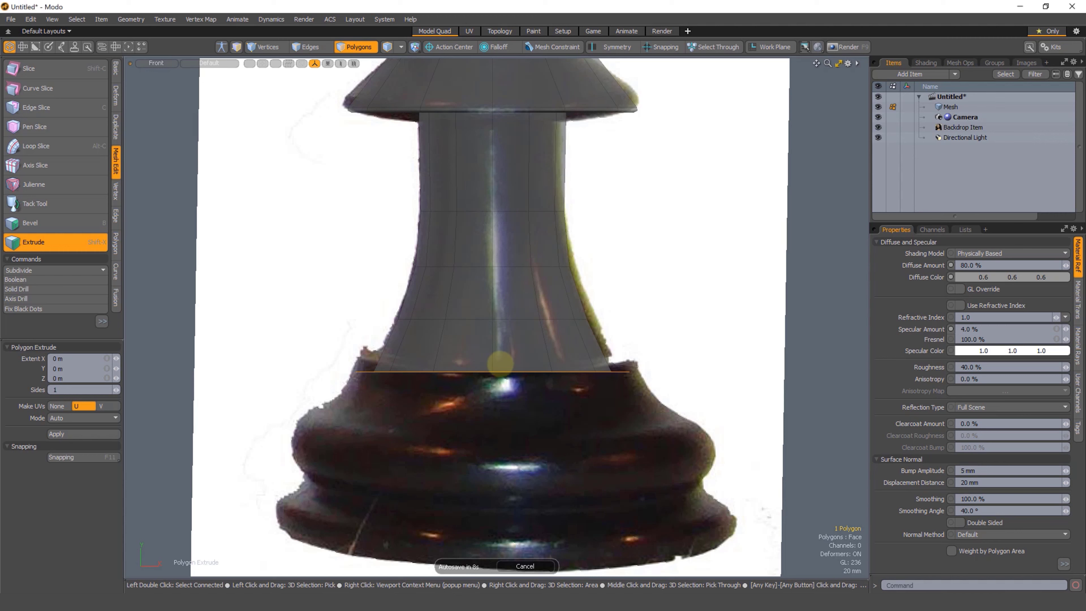
{"action": "left_click_drag", "start_coordinate": [491, 344], "coordinate": [489, 384]}
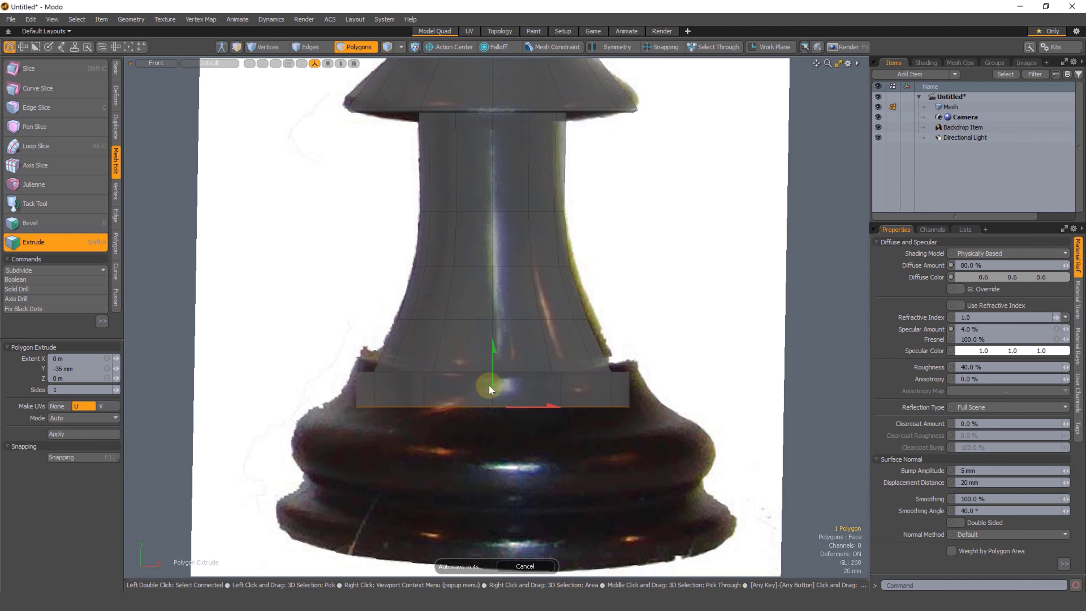
{"action": "key", "text": "r"}
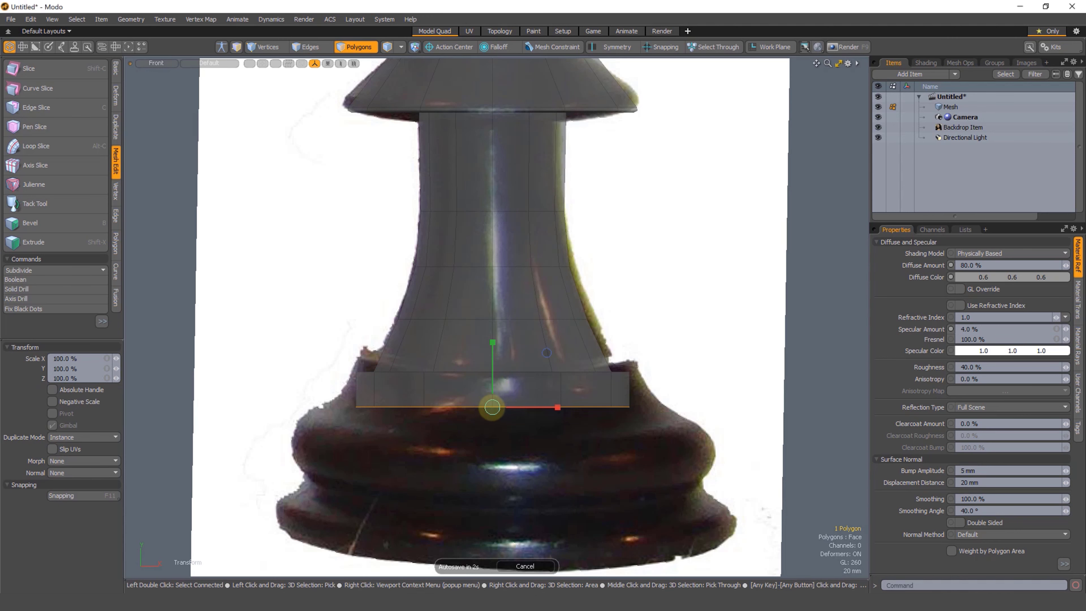
{"action": "key", "text": "ctrl+z"}
{"action": "key", "text": "ctrl+z"}
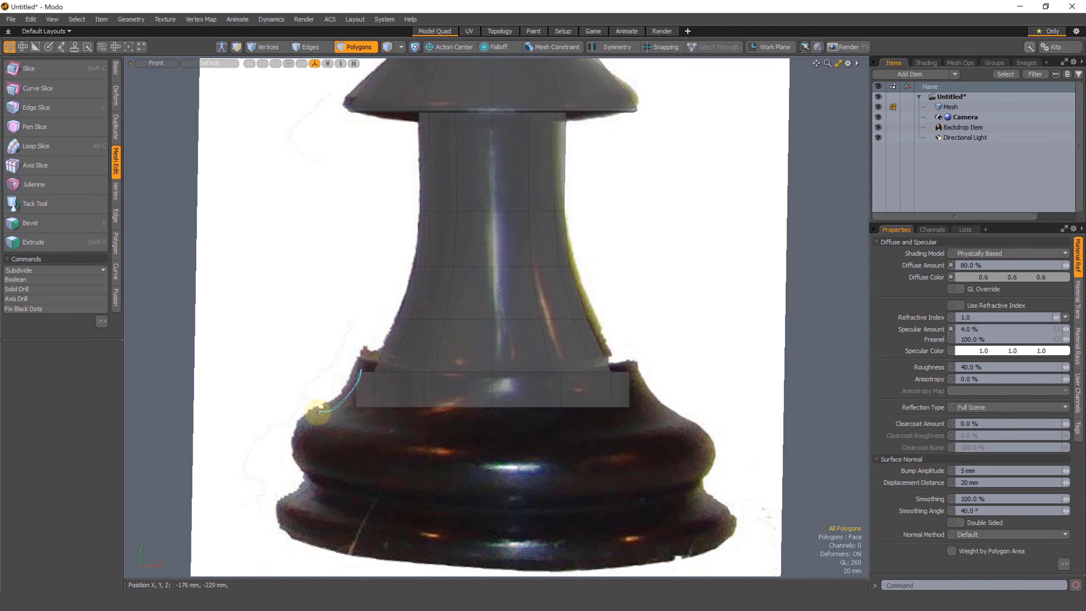
{"action": "right_click_drag", "start_coordinate": [303, 432], "coordinate": [300, 454]}
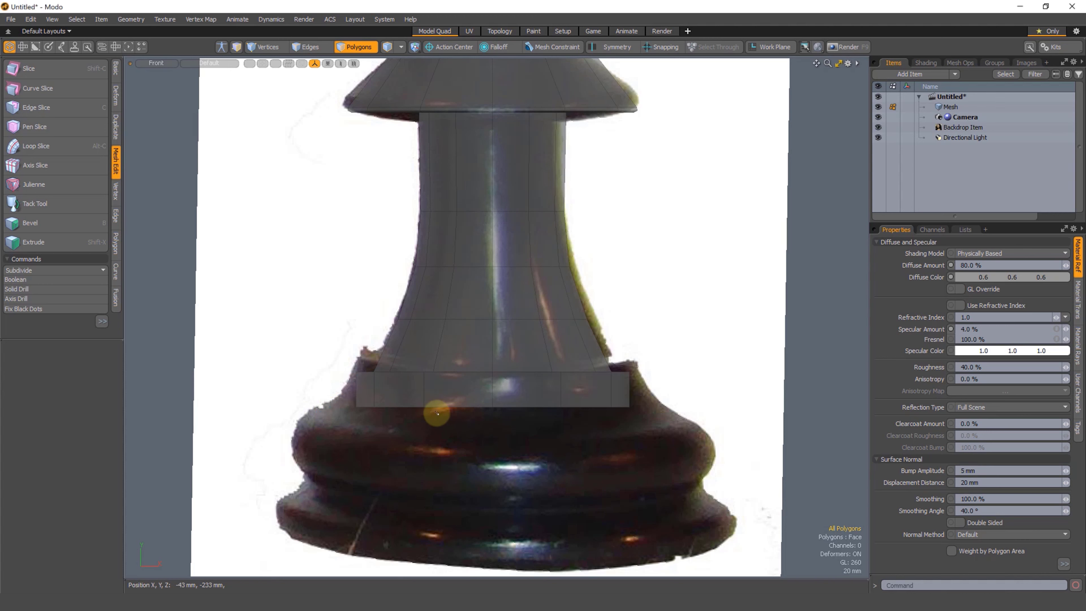
Move the base's bottom polygon down 11 mm and extrude it further, down to the groove above the base's lowest ring.
{"action": "mouse_move", "coordinate": [379, 394]}
{"action": "right_mouse_down"}
{"action": "mouse_move", "coordinate": [268, 457]}
{"action": "mouse_move", "coordinate": [713, 392]}
{"action": "mouse_move", "coordinate": [707, 384]}
{"action": "right_mouse_up"}
{"action": "key", "text": "w"}
{"action": "left_click_drag", "start_coordinate": [488, 384], "coordinate": [488, 394]}
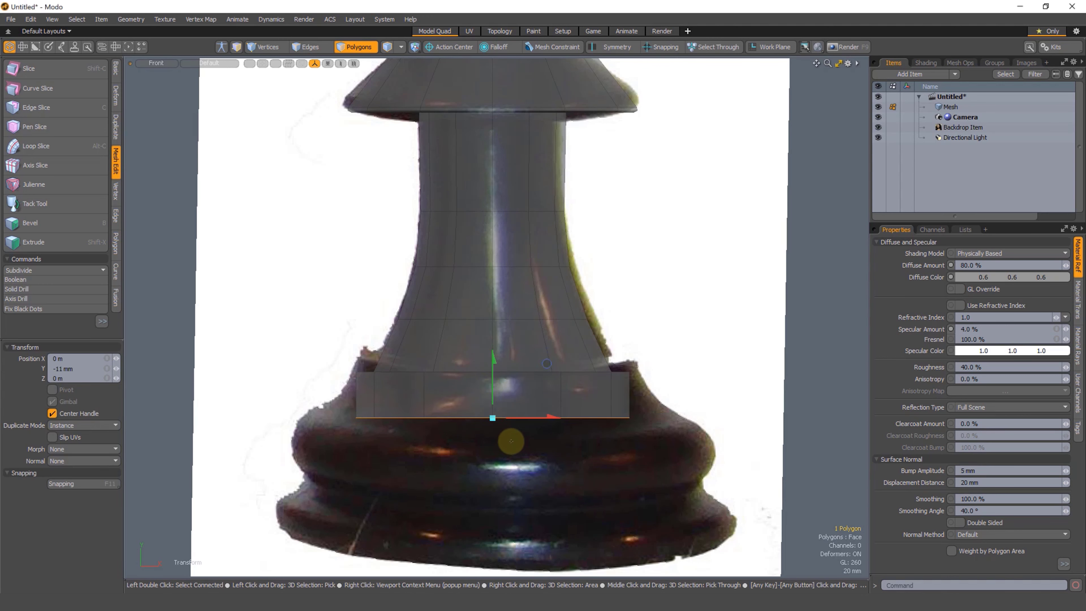
{"action": "key", "text": "shift+x"}
{"action": "left_click_drag", "start_coordinate": [493, 394], "coordinate": [562, 455]}
{"action": "key", "text": "space"}
Move the ring of vertices between the two base segments down about 17 mm to fit the backdrop.
{"action": "key", "text": "1"}
{"action": "mouse_move", "coordinate": [345, 404]}
{"action": "middle_mouse_down"}
{"action": "mouse_move", "coordinate": [305, 443]}
{"action": "mouse_move", "coordinate": [732, 405]}
{"action": "mouse_move", "coordinate": [701, 404]}
{"action": "middle_mouse_up"}
{"action": "key", "text": "w"}
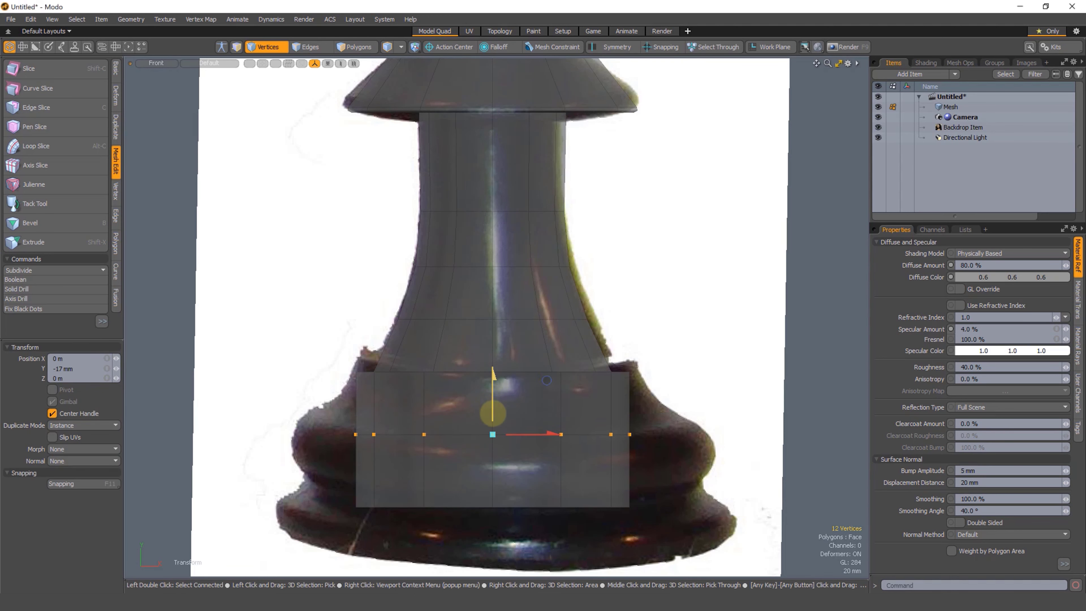
{"action": "left_click_drag", "start_coordinate": [492, 413], "coordinate": [492, 415]}
{"action": "key", "text": "space"}
Scale the base's lower segment and its bottom polygon outward to about the width of the backdrop's middle ring.
{"action": "key", "text": "3"}
{"action": "left_click_drag", "start_coordinate": [366, 463], "coordinate": [618, 463]}
{"action": "left_click", "coordinate": [685, 440]}
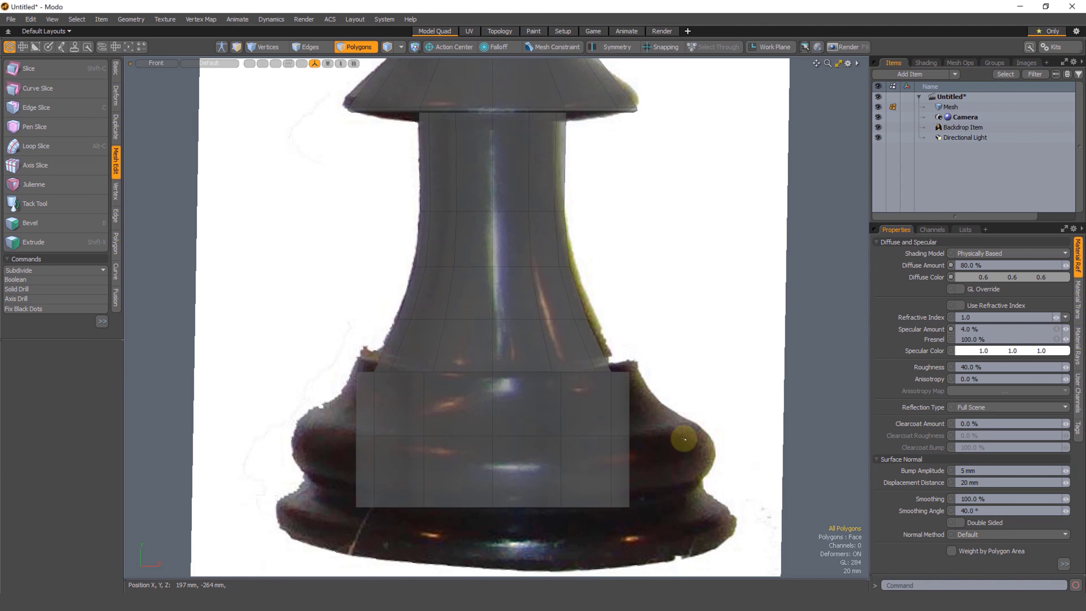
{"action": "mouse_move", "coordinate": [662, 426]}
{"action": "right_mouse_down"}
{"action": "mouse_move", "coordinate": [690, 485]}
{"action": "mouse_move", "coordinate": [660, 444]}
{"action": "mouse_move", "coordinate": [669, 478]}
{"action": "mouse_move", "coordinate": [687, 455]}
{"action": "mouse_move", "coordinate": [664, 454]}
{"action": "right_mouse_up"}
{"action": "mouse_move", "coordinate": [413, 419]}
{"action": "right_mouse_down"}
{"action": "mouse_move", "coordinate": [356, 422]}
{"action": "mouse_move", "coordinate": [662, 531]}
{"action": "mouse_move", "coordinate": [651, 422]}
{"action": "right_mouse_up"}
{"action": "key", "text": "r"}
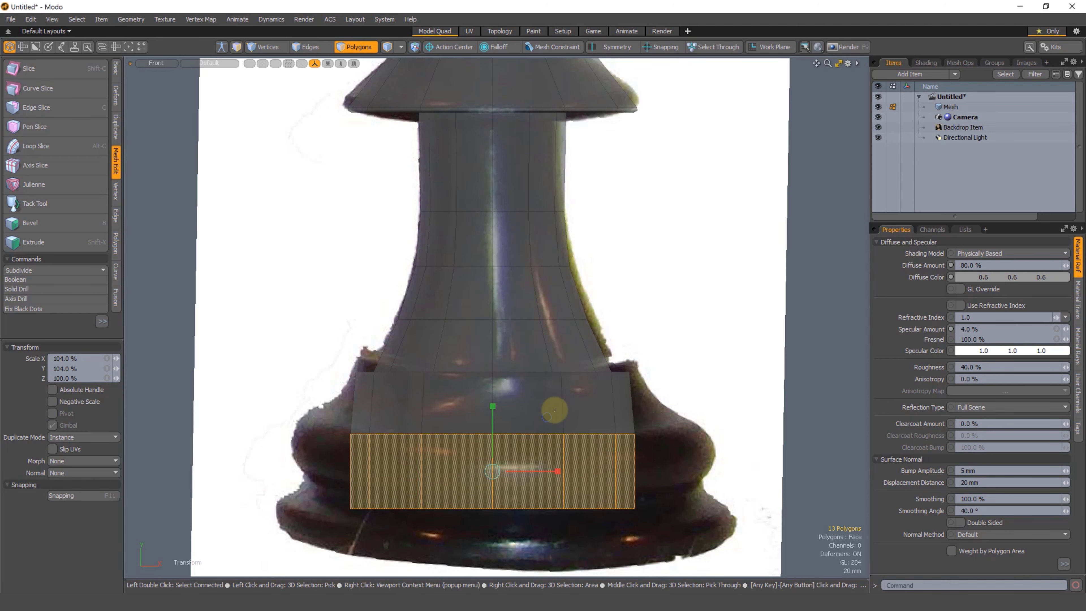
{"action": "left_click_drag", "start_coordinate": [548, 419], "coordinate": [396, 384]}
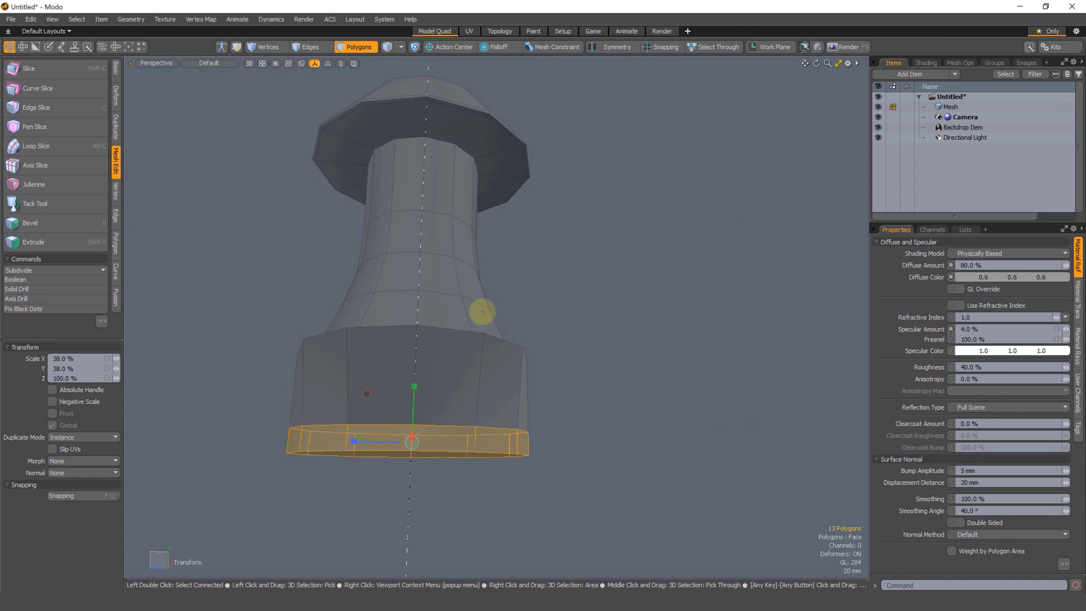
{"action": "key", "text": "ctrl+z"}
{"action": "key", "text": "KP_2"}
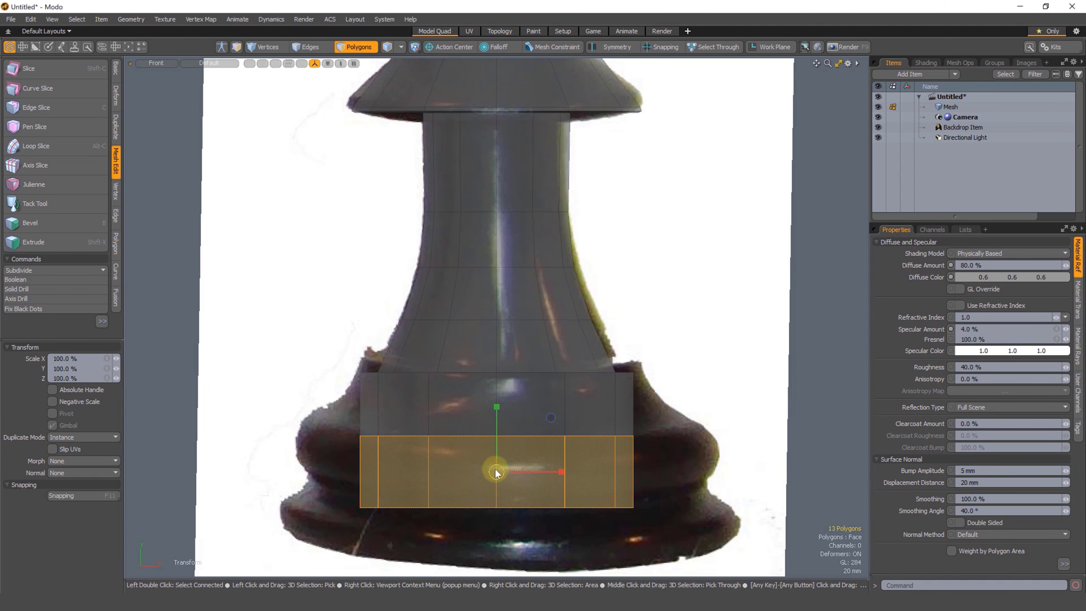
{"action": "mouse_move", "coordinate": [495, 472]}
{"action": "left_mouse_down"}
{"action": "mouse_move", "coordinate": [449, 488]}
{"action": "mouse_move", "coordinate": [544, 465]}
{"action": "mouse_move", "coordinate": [496, 466]}
{"action": "mouse_move", "coordinate": [492, 479]}
{"action": "left_mouse_up"}
{"action": "key", "text": "ctrl+z"}
{"action": "key", "text": "space"}
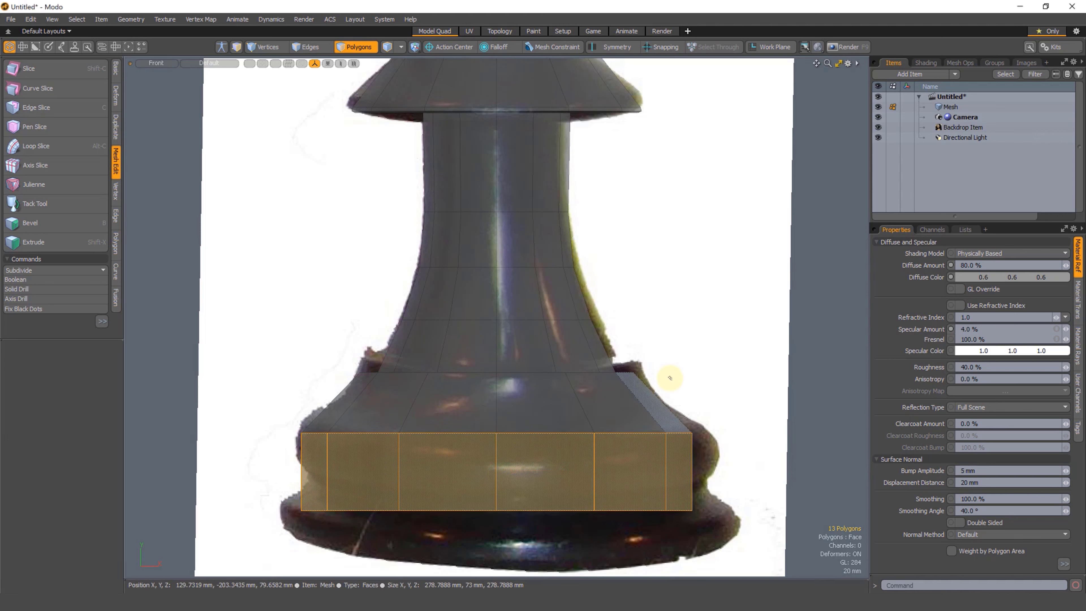
Add a loop slice at about 45% around the base's sloped upper segment and scale the loop slightly inward.
{"action": "key", "text": "2"}
{"action": "left_click", "coordinate": [570, 411]}
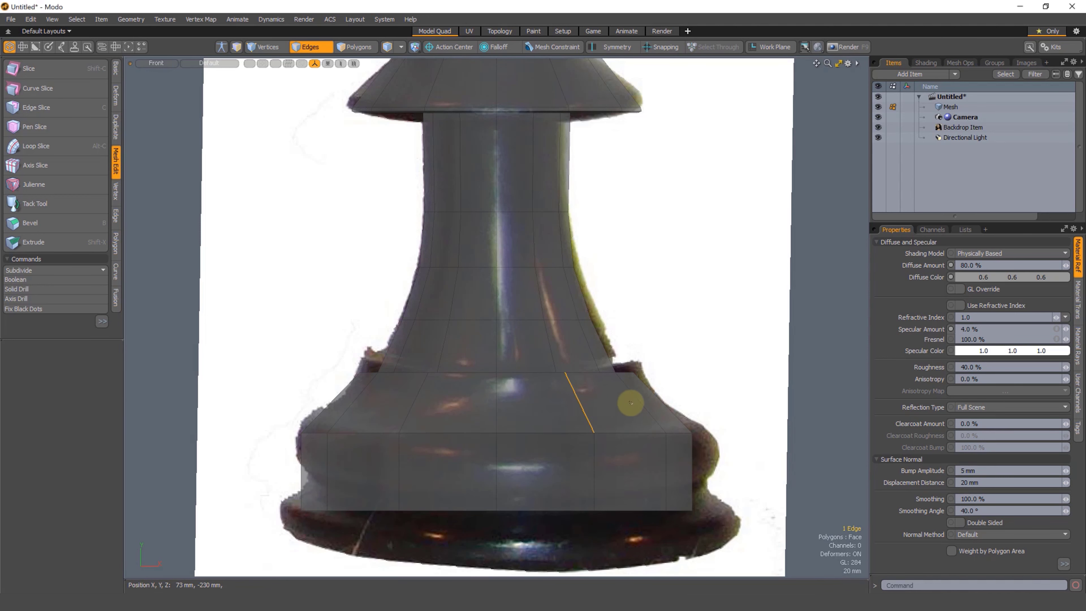
{"action": "key", "text": "alt+c"}
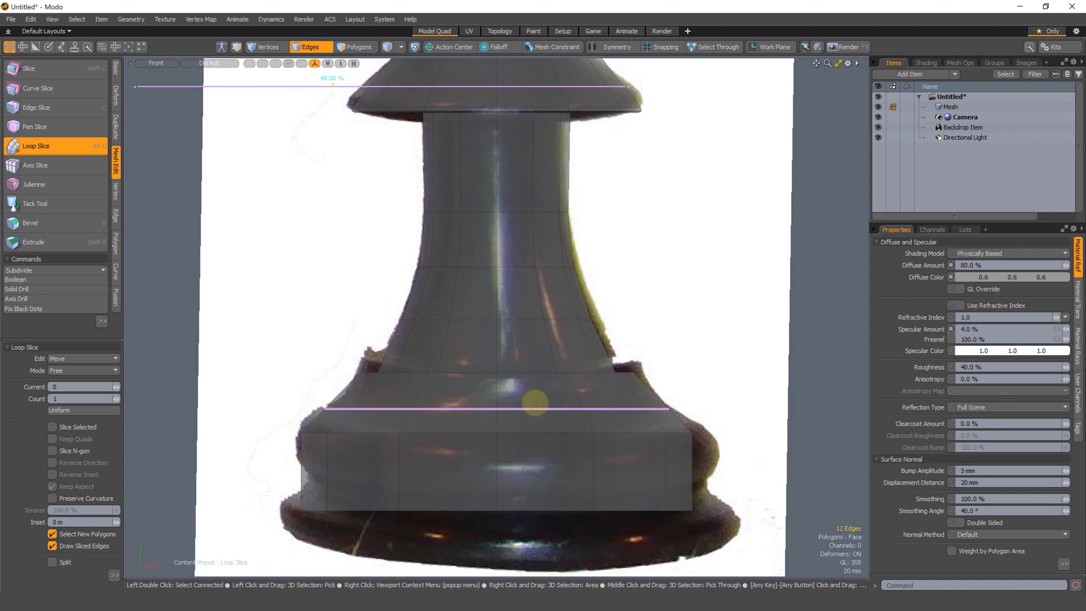
{"action": "left_click_drag", "start_coordinate": [534, 402], "coordinate": [551, 413]}
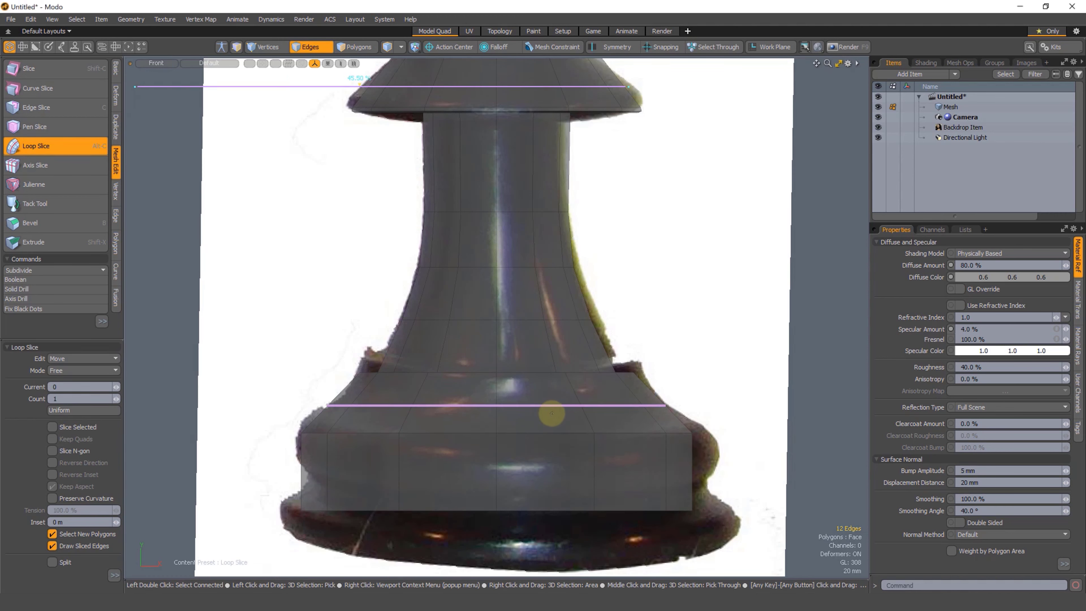
{"action": "key", "text": "w"}
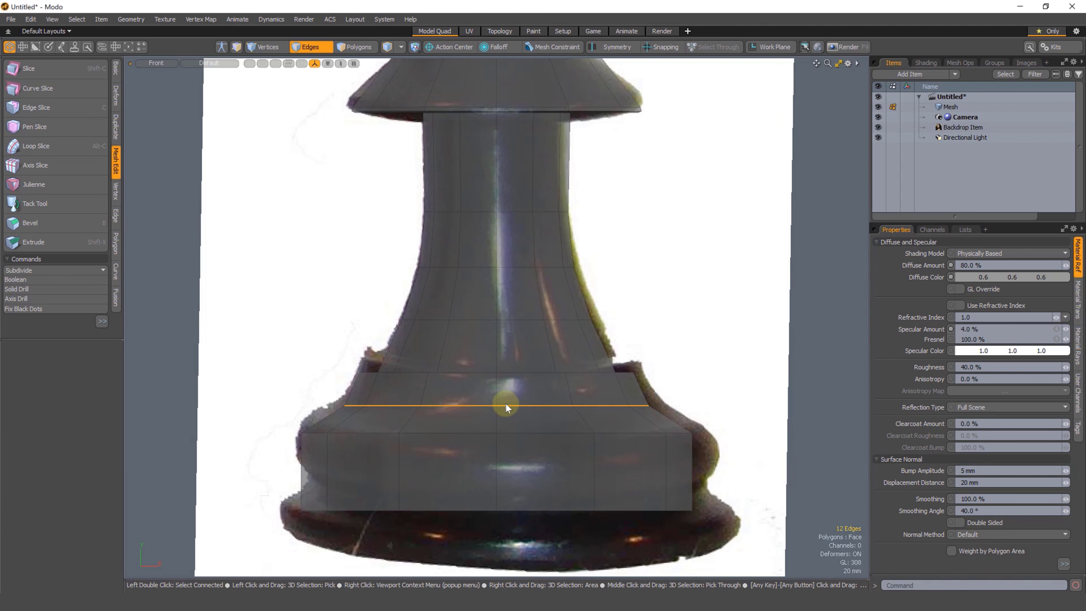
Bevel the edge loop on the base's upper slope by 20 mm.
{"action": "key", "text": "b"}
{"action": "left_click_drag", "start_coordinate": [497, 350], "coordinate": [491, 330]}
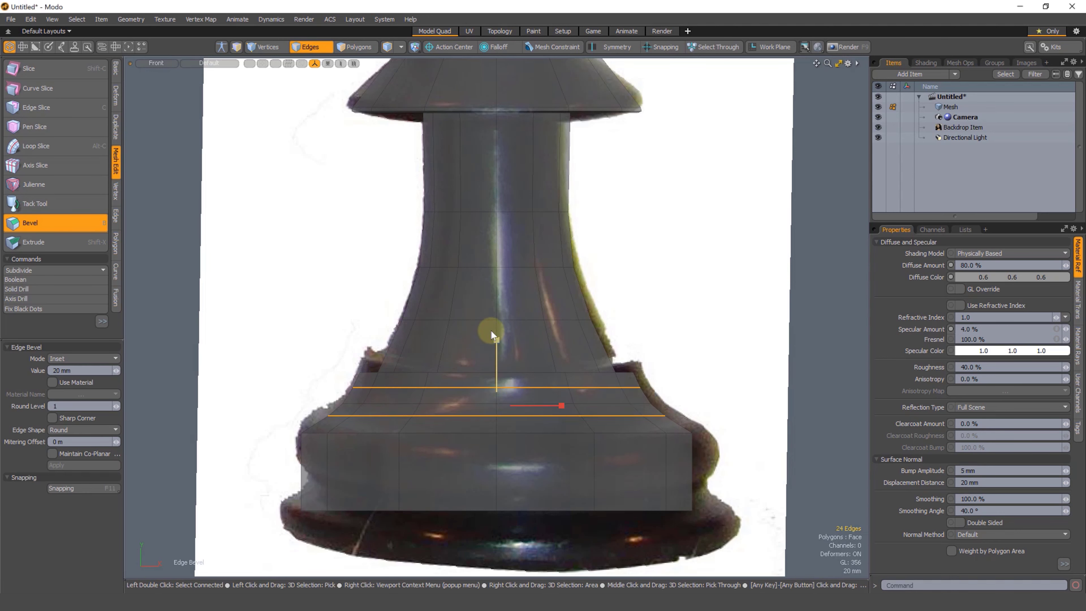
{"action": "key", "text": "space"}
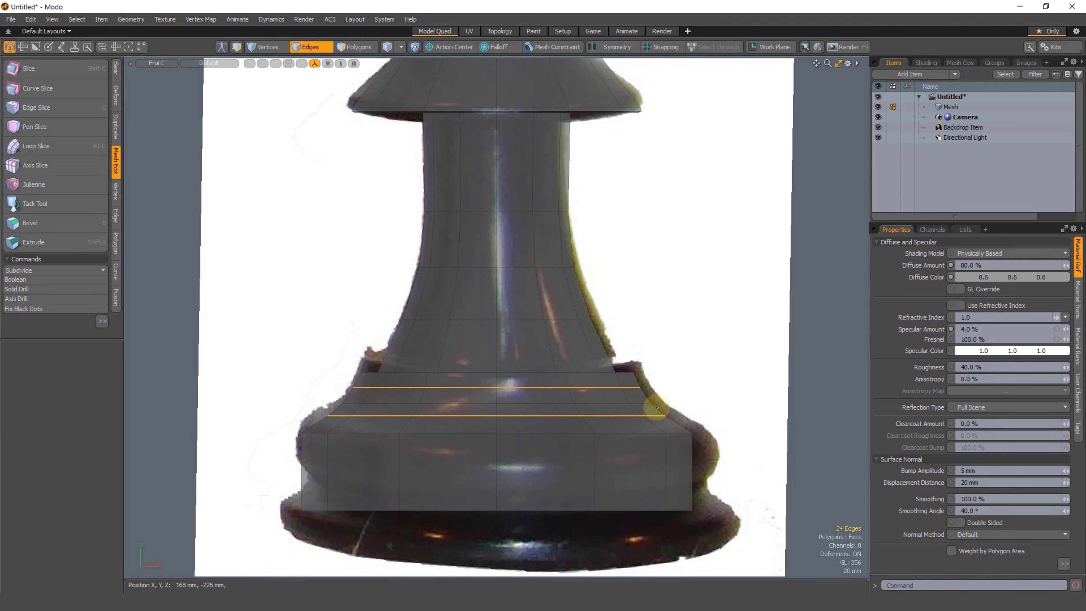
Scale all polygons of the base below the stem to 104% in X and Z, keeping their height.
{"action": "key", "text": "3"}
{"action": "mouse_move", "coordinate": [445, 368]}
{"action": "middle_mouse_down"}
{"action": "mouse_move", "coordinate": [404, 350]}
{"action": "mouse_move", "coordinate": [756, 512]}
{"action": "mouse_move", "coordinate": [630, 340]}
{"action": "middle_mouse_up"}
{"action": "key", "text": "KP_Decimal"}
{"action": "key", "text": "r"}
{"action": "left_click_drag", "start_coordinate": [443, 408], "coordinate": [407, 431], "text": "alt"}
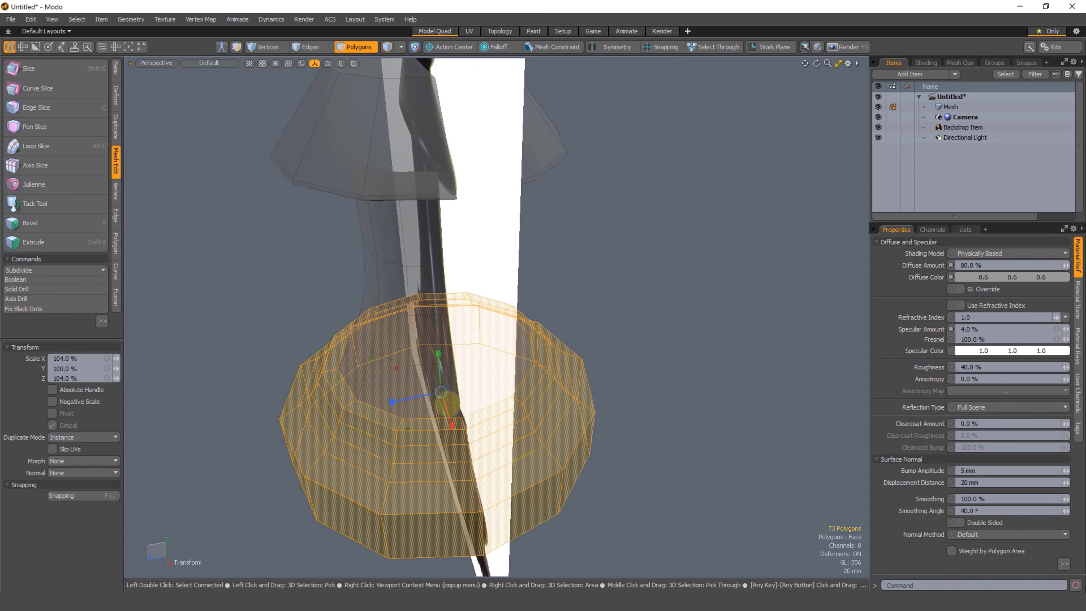
{"action": "key", "text": "ctrl+space"}
{"action": "left_click", "coordinate": [554, 424]}
{"action": "left_click_drag", "start_coordinate": [609, 381], "coordinate": [589, 352], "text": "alt+shift"}
{"action": "key", "text": "Escape"}
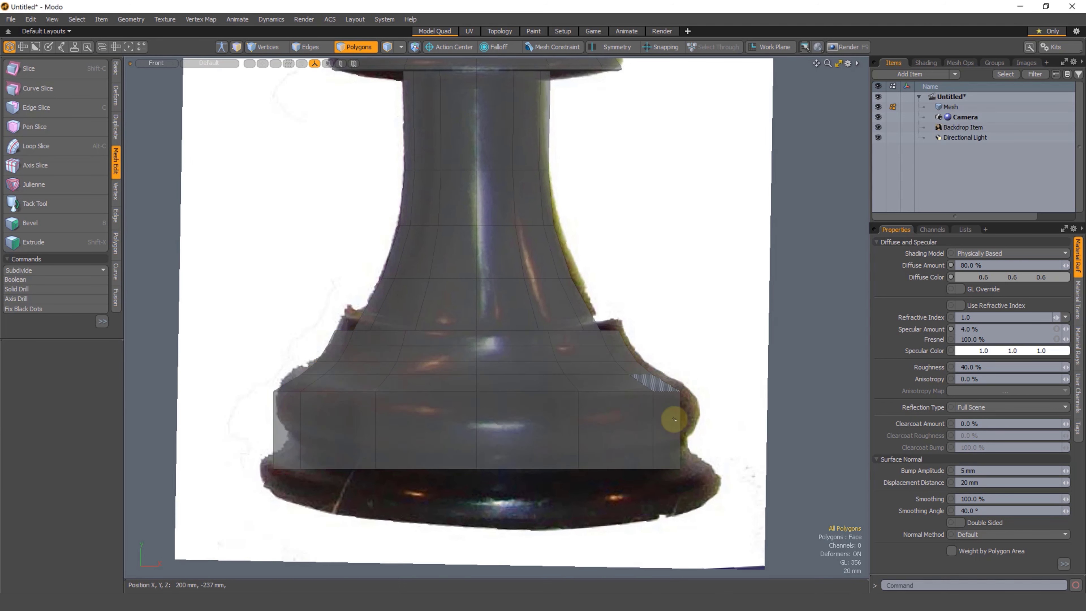
Add a uniform loop slice around the middle of the base's straight lower segment.
{"action": "left_click_drag", "start_coordinate": [675, 414], "coordinate": [667, 387], "text": "alt+shift"}
{"action": "middle_click_drag", "start_coordinate": [672, 366], "coordinate": [669, 439]}
{"action": "right_click_drag", "start_coordinate": [675, 386], "coordinate": [674, 391]}
{"action": "key", "text": "2"}
{"action": "left_click_drag", "start_coordinate": [632, 407], "coordinate": [674, 408]}
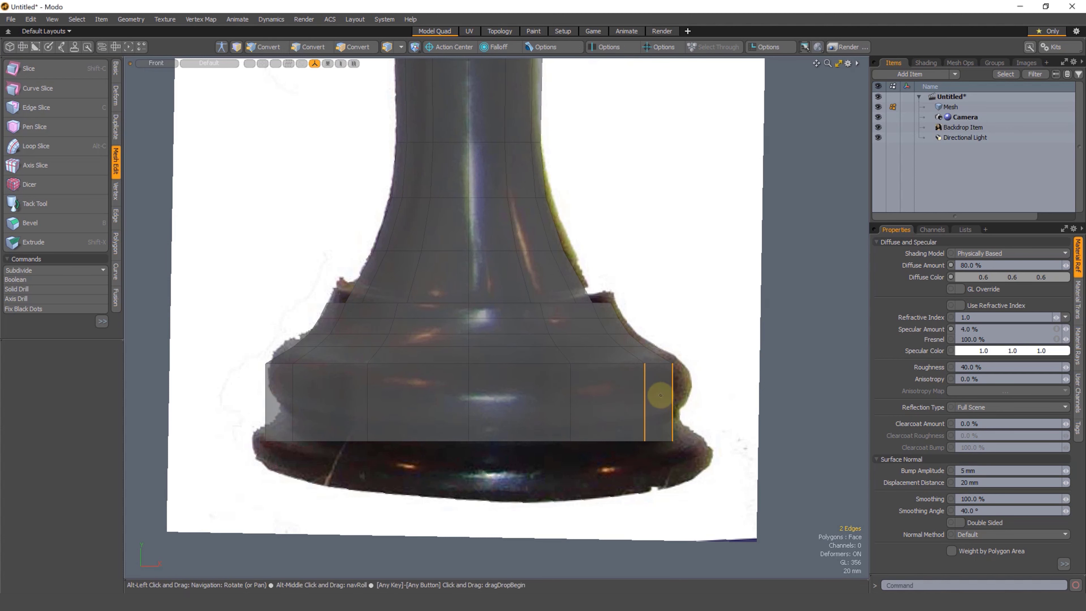
{"action": "key", "text": "alt+c"}
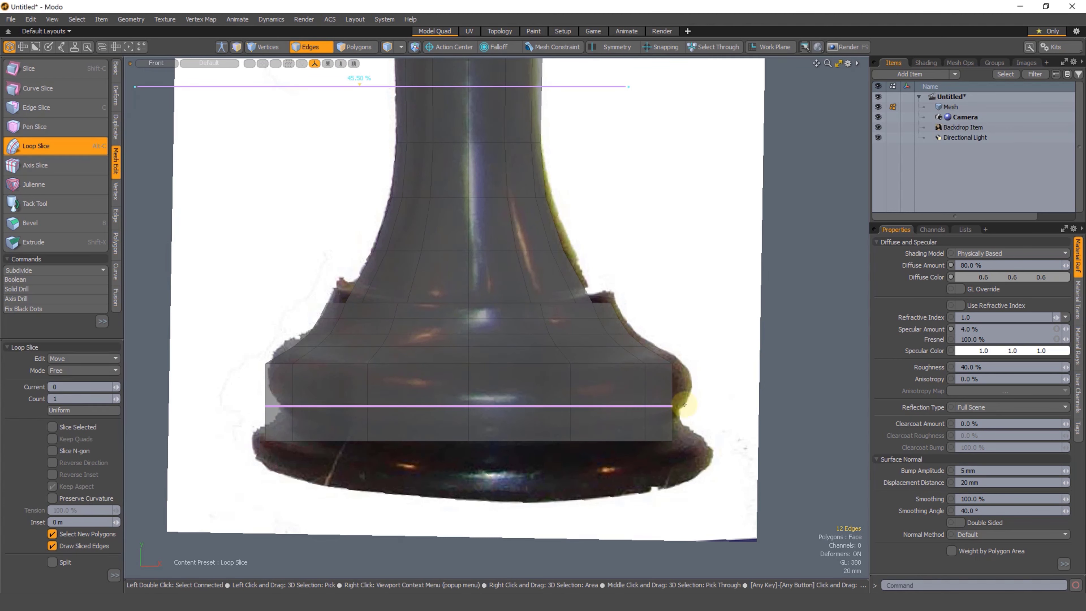
{"action": "left_click", "coordinate": [75, 410]}
{"action": "key", "text": "q"}
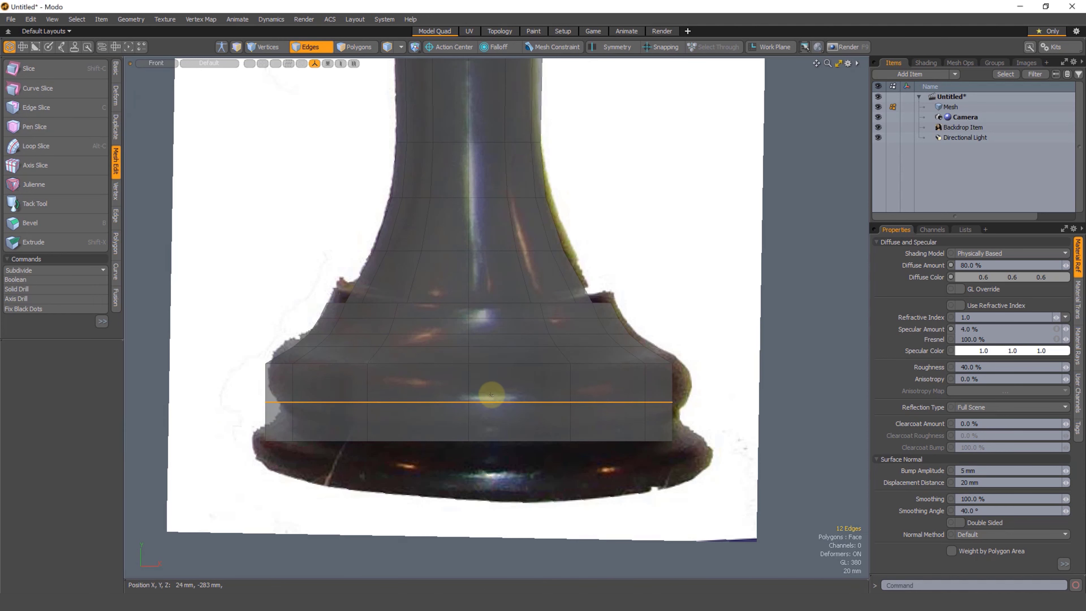
Try scaling the lower segment's middle edge loop outward and bevelling it by 32 mm.
{"action": "key", "text": "r"}
{"action": "left_click_drag", "start_coordinate": [468, 402], "coordinate": [480, 399]}
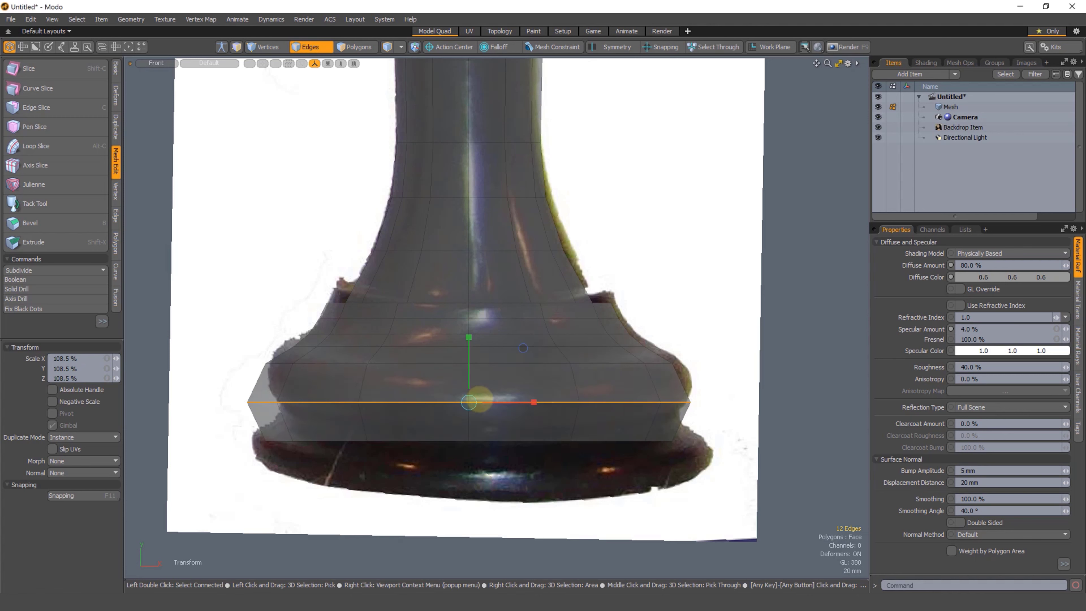
{"action": "key", "text": "q"}
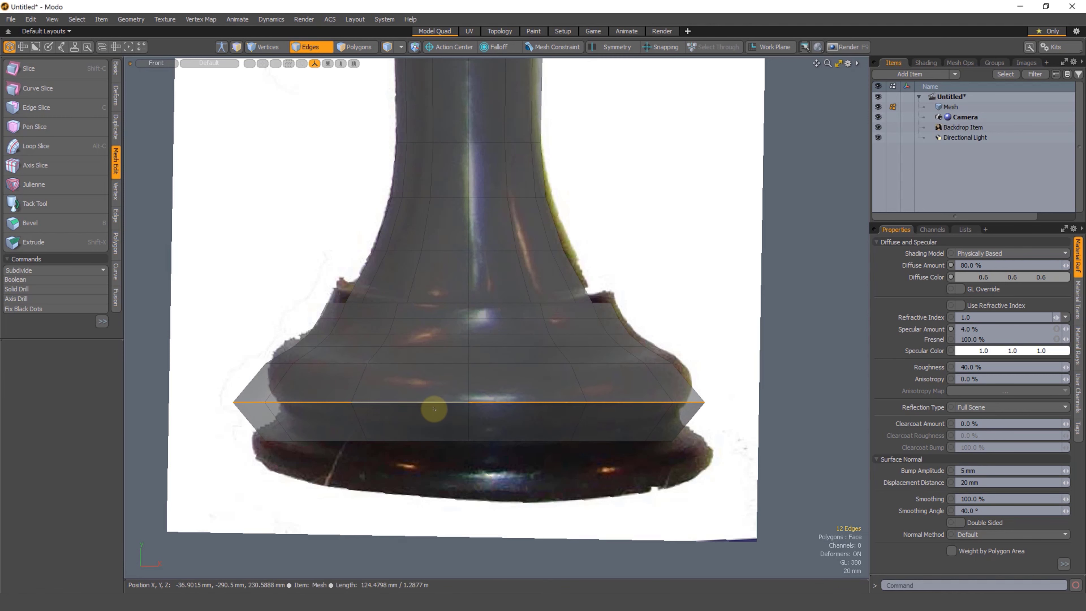
{"action": "key", "text": "b"}
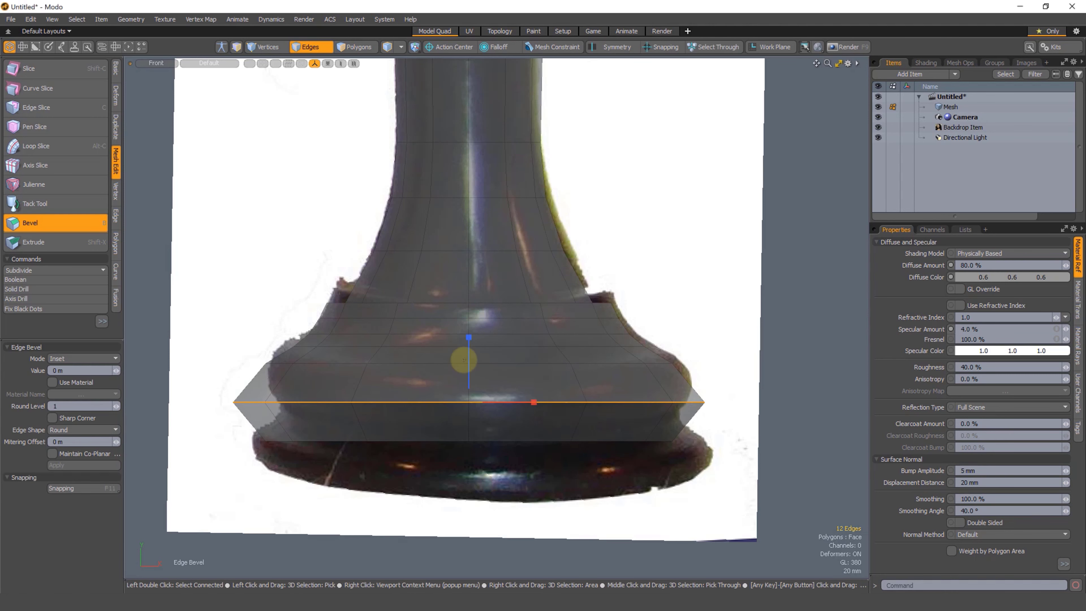
{"action": "left_click_drag", "start_coordinate": [467, 353], "coordinate": [472, 320]}
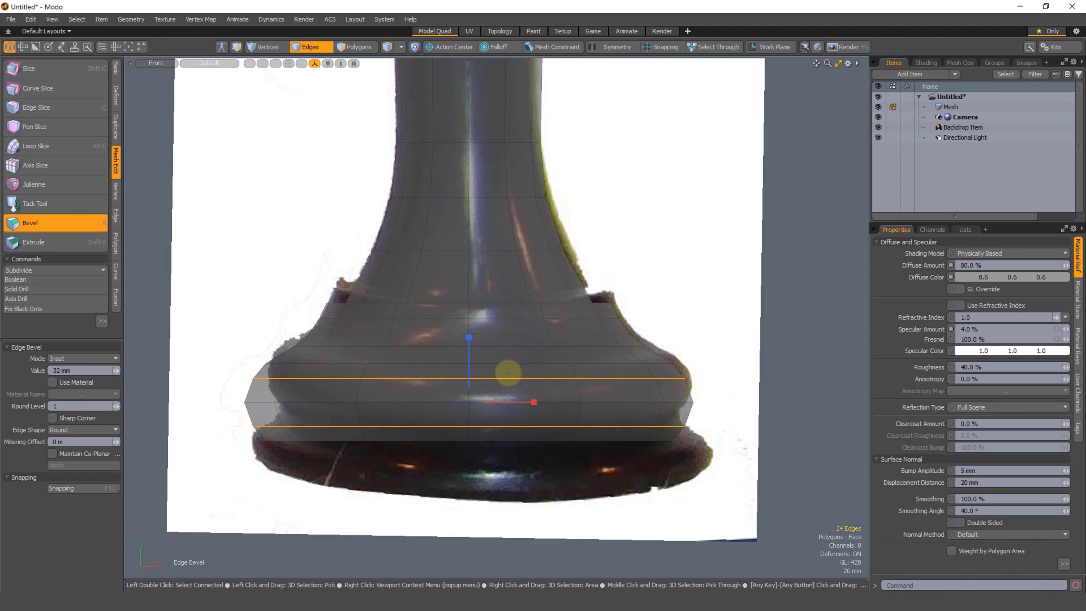
{"action": "key", "text": "q"}
{"action": "left_click", "coordinate": [733, 346]}
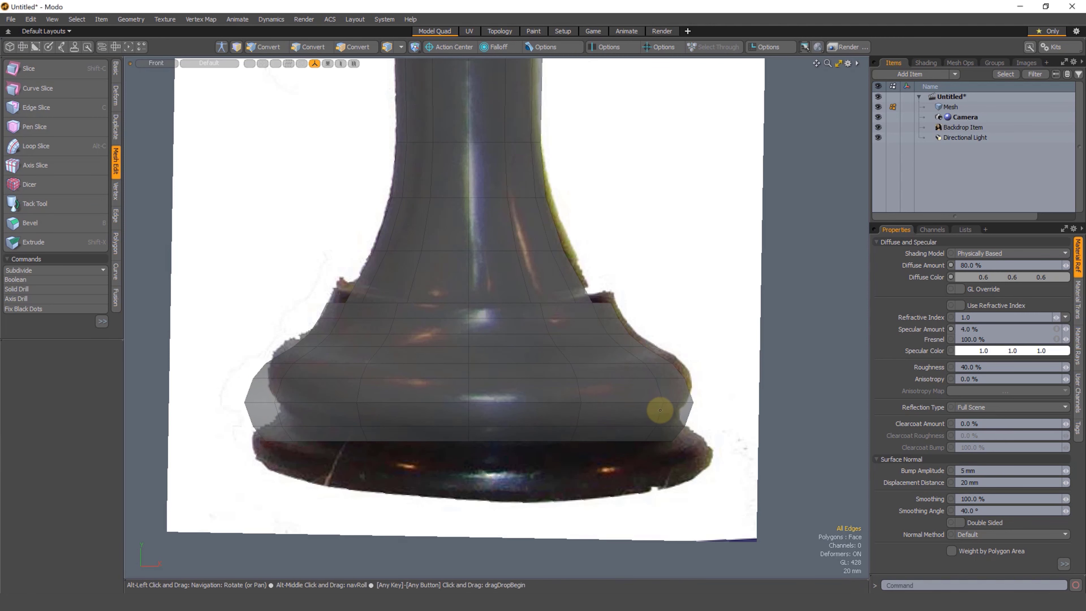
Undo the bevel and the scaling of the lower segment's middle edge loop.
{"action": "left_click_drag", "start_coordinate": [657, 384], "coordinate": [638, 369], "text": "alt"}
{"action": "key", "text": "ctrl+z"}
{"action": "key", "text": "ctrl+z"}
{"action": "key", "text": "2"}
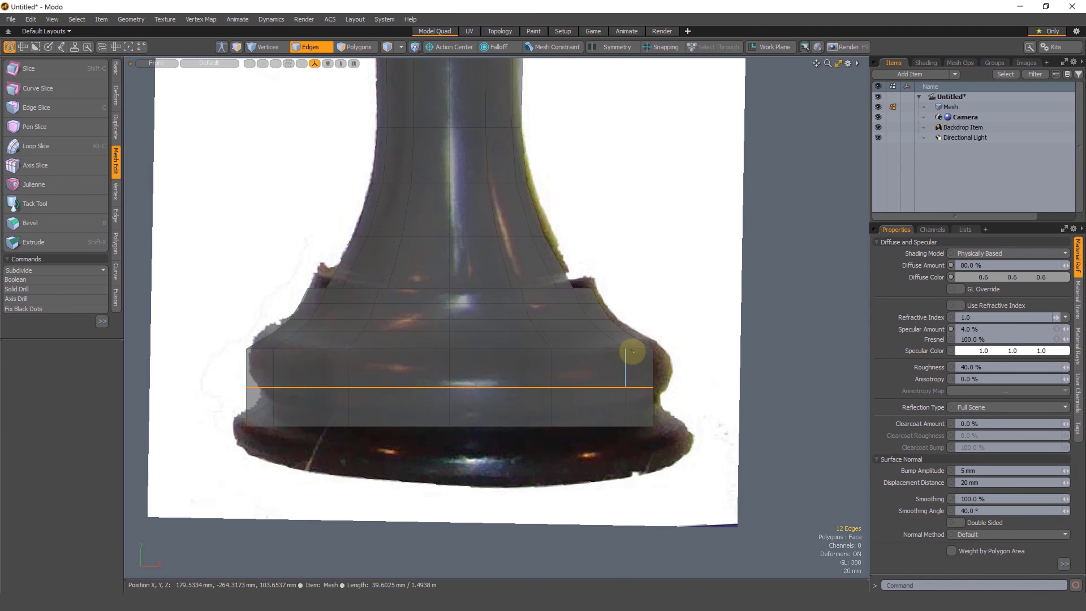
Try scaling the middle edge loop further outward and bevelling it by 47 mm.
{"action": "key", "text": "r"}
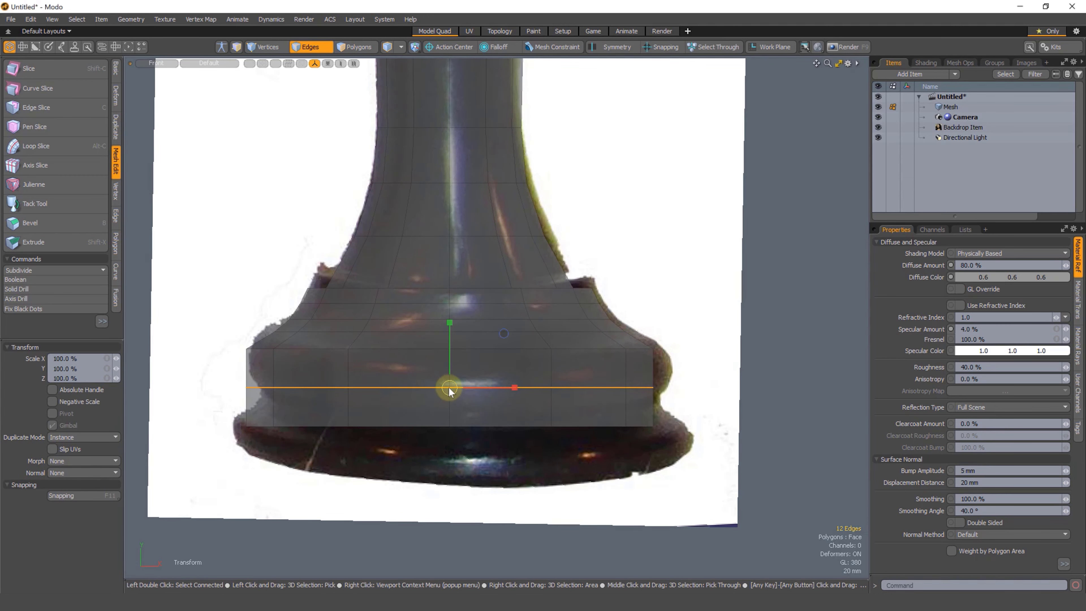
{"action": "left_click_drag", "start_coordinate": [446, 388], "coordinate": [454, 305]}
{"action": "key", "text": "b"}
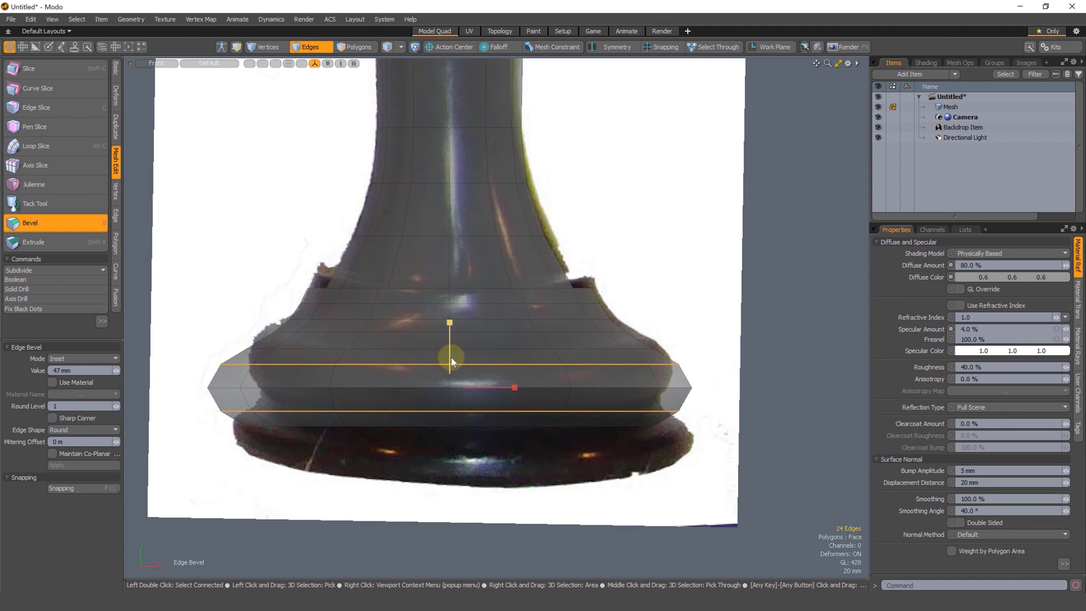
{"action": "key", "text": "space"}
Undo the middle loop's bevel and scaling together with its loop slice.
{"action": "key", "text": "ctrl+z"}
{"action": "key", "text": "ctrl+z"}
{"action": "key", "text": "ctrl+z"}
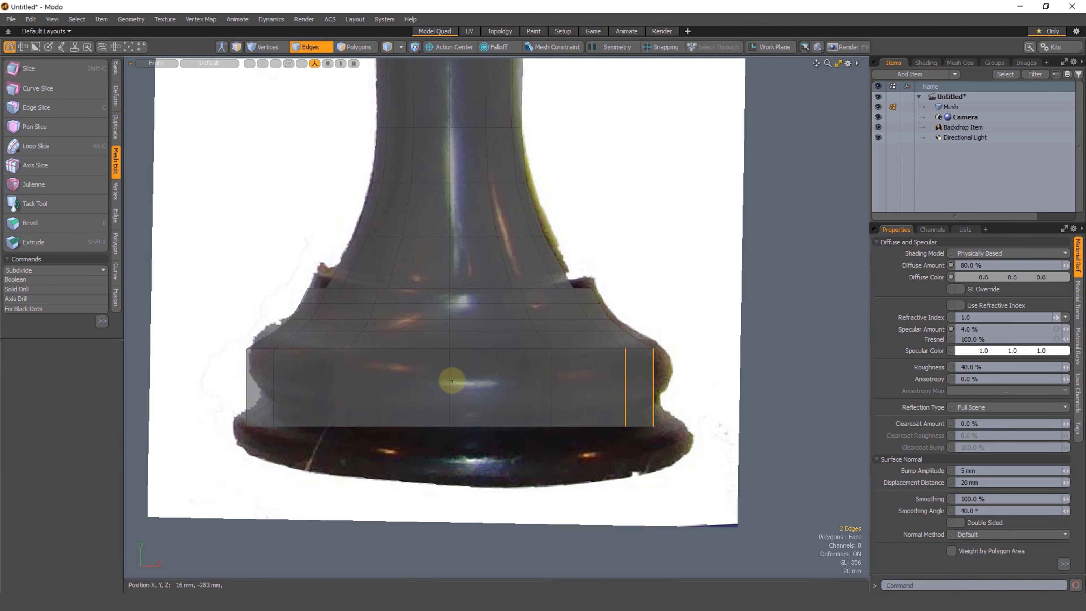
Add a loop slice at 50% around the base's lower segment and scale the loop outward past the middle ring.
{"action": "key", "text": "Escape"}
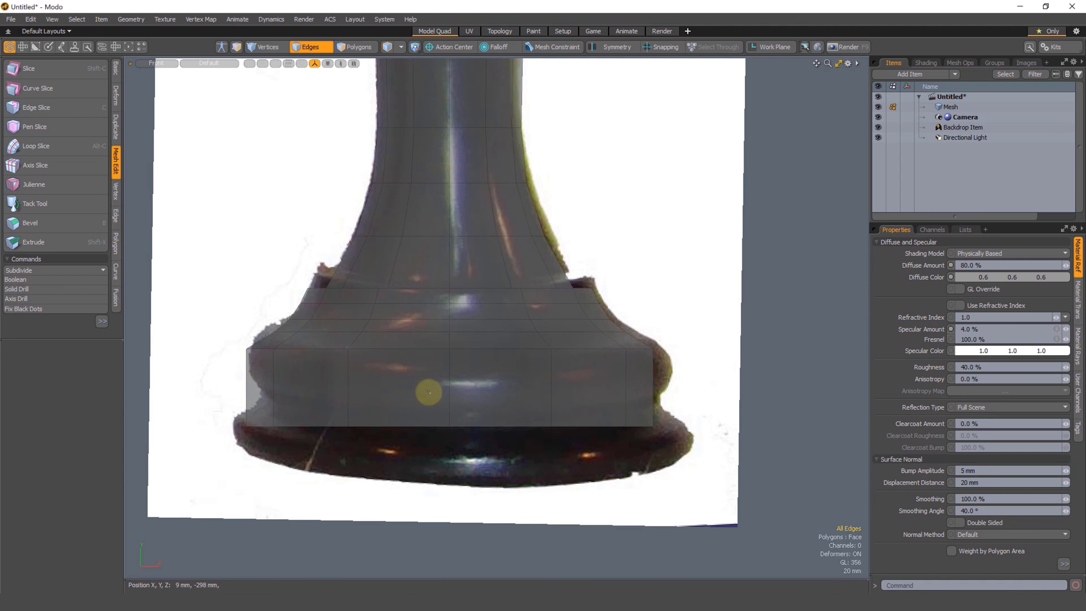
{"action": "left_click_drag", "start_coordinate": [438, 393], "coordinate": [548, 376]}
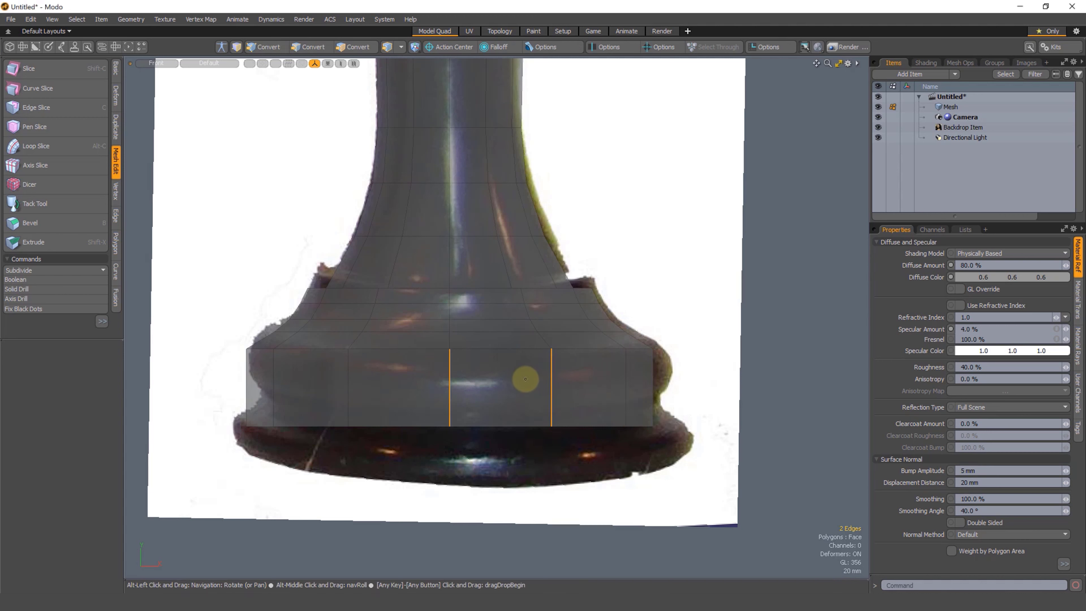
{"action": "key", "text": "alt+c"}
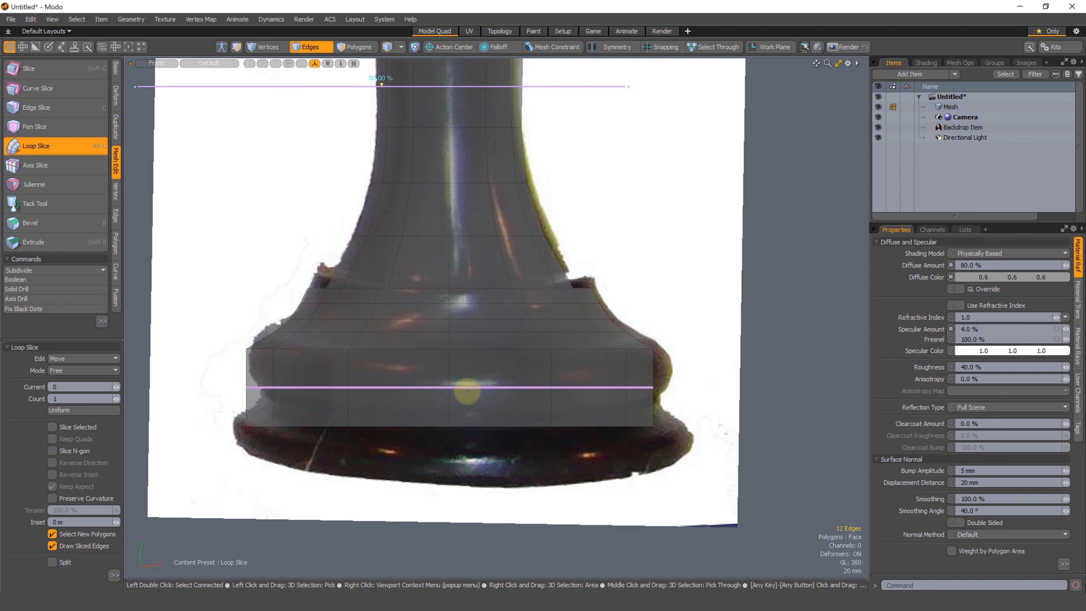
{"action": "key", "text": "r"}
{"action": "left_click_drag", "start_coordinate": [446, 388], "coordinate": [448, 327]}
Bevel the widened edge loop by 22 mm to round the base's middle ring.
{"action": "key", "text": "b"}
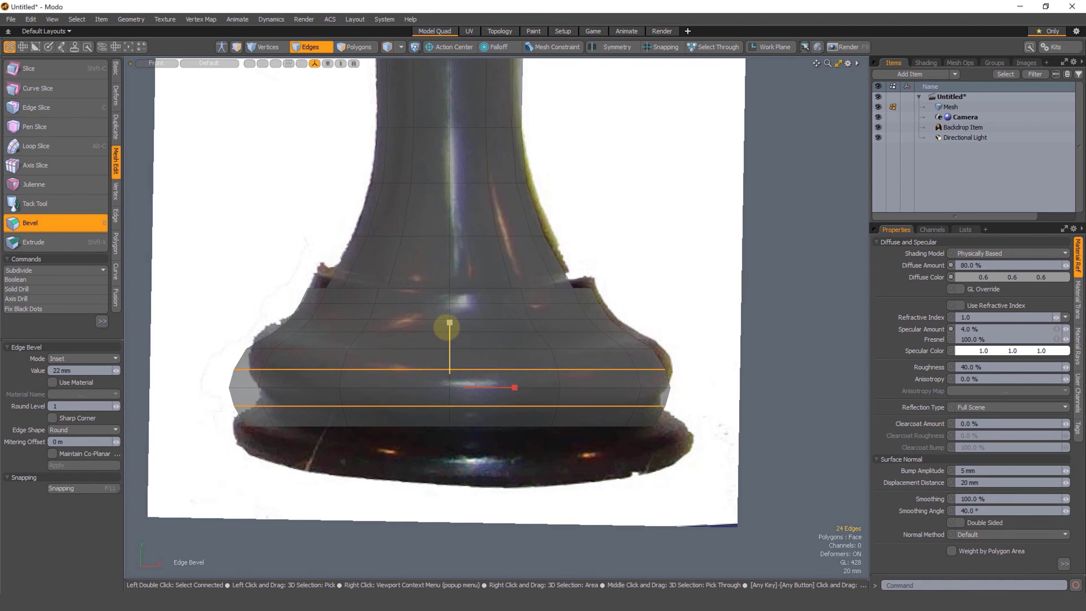
{"action": "key", "text": "space"}
{"action": "left_click", "coordinate": [672, 349]}
Hide the backdrop and scale the three edge loops on the base's upper slope to refine its curve.
{"action": "left_click_drag", "start_coordinate": [672, 348], "coordinate": [479, 343], "text": "alt"}
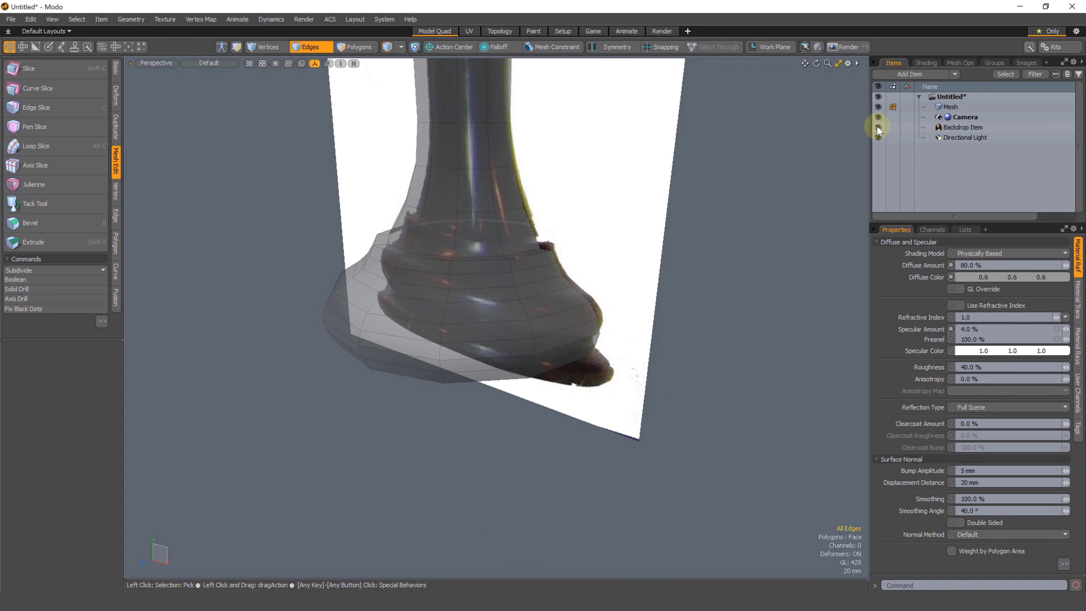
{"action": "left_click", "coordinate": [877, 127]}
{"action": "left_click_drag", "start_coordinate": [553, 306], "coordinate": [567, 261], "text": "alt"}
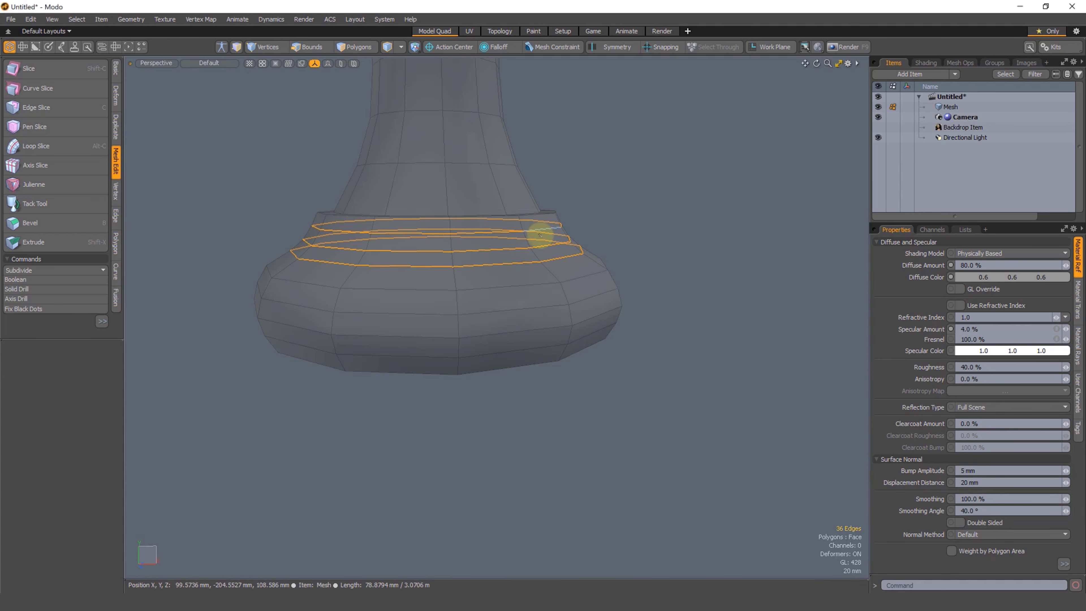
{"action": "key", "text": "r"}
{"action": "left_click_drag", "start_coordinate": [445, 243], "coordinate": [439, 221]}
{"action": "key", "text": "w"}
{"action": "key", "text": "space"}
{"action": "left_click", "coordinate": [683, 204]}
{"action": "left_click_drag", "start_coordinate": [595, 303], "coordinate": [539, 300], "text": "alt"}
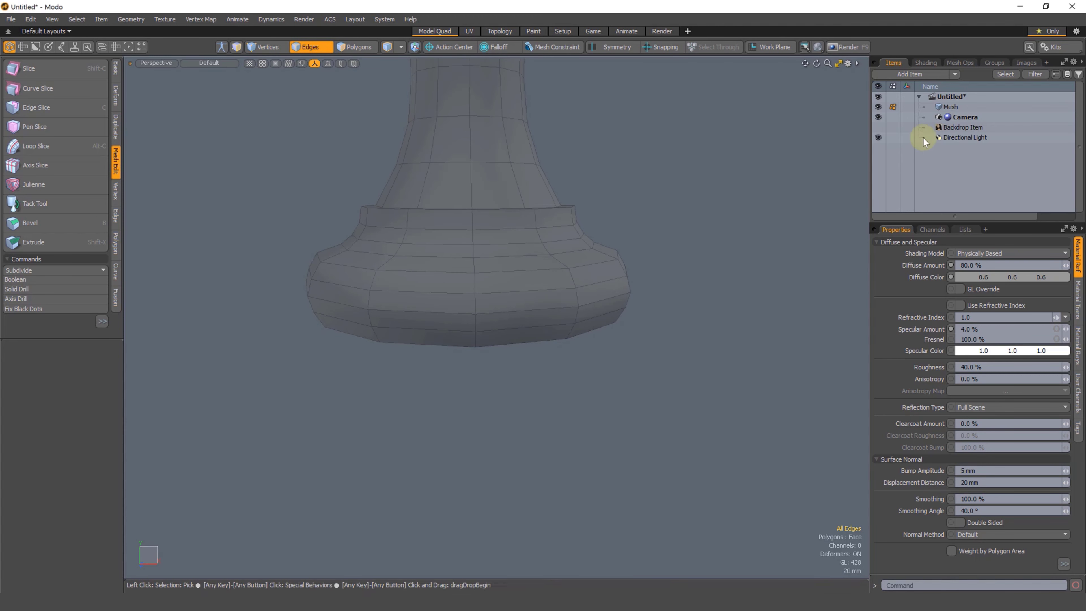
Show the backdrop again and return to the front view of the base with no polygons selected.
{"action": "left_click", "coordinate": [876, 129]}
{"action": "key", "text": "KP_2"}
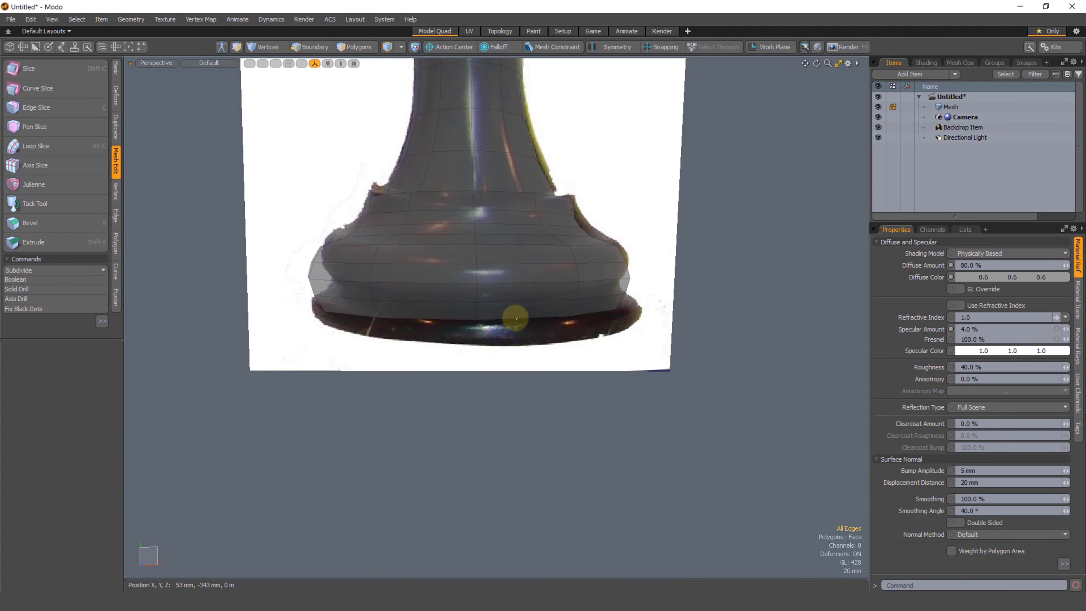
{"action": "scroll", "coordinate": [533, 361], "scroll_direction": "up", "scroll_amount": 1}
{"action": "left_click_drag", "start_coordinate": [504, 322], "coordinate": [545, 351], "text": "alt"}
{"action": "key", "text": "3"}
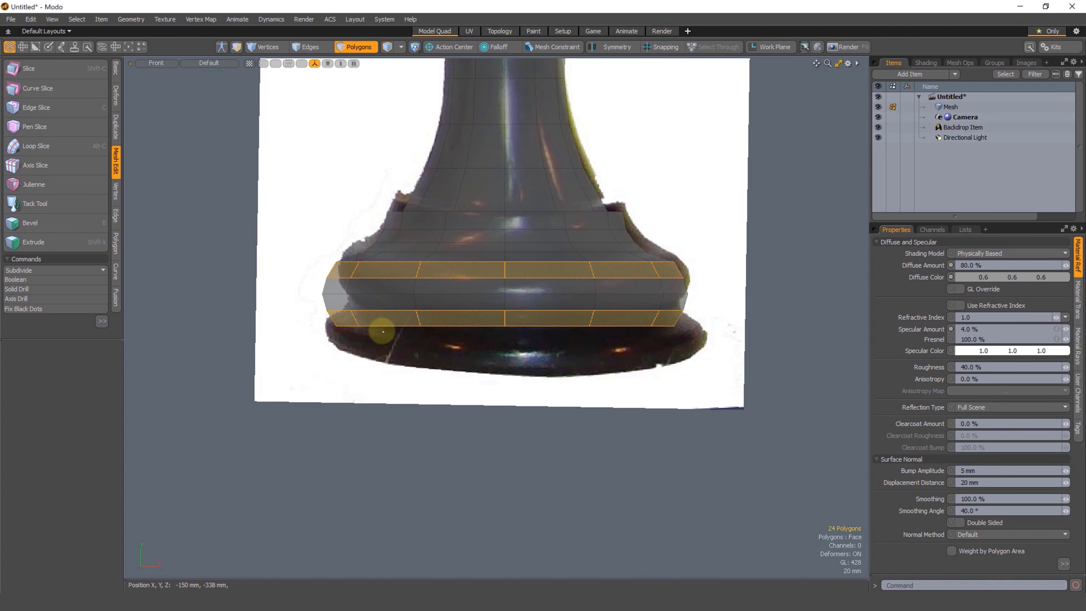
{"action": "left_click", "coordinate": [291, 356]}
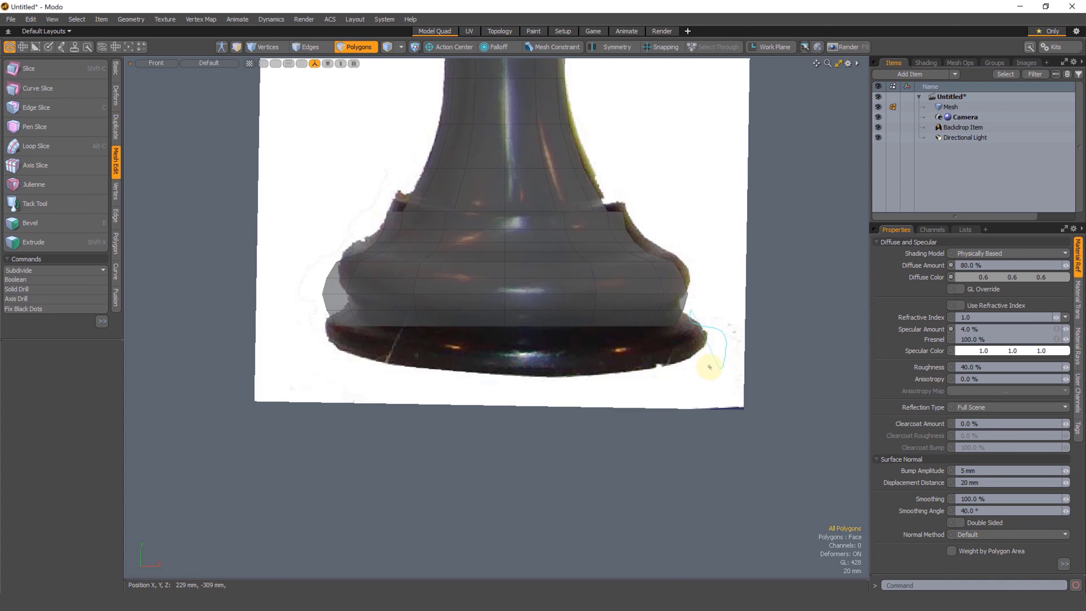
Hide the backdrop, then extrude the base's bottom polygon in place and scale it outward past the middle ring's lower edge.
{"action": "left_click", "coordinate": [878, 127]}
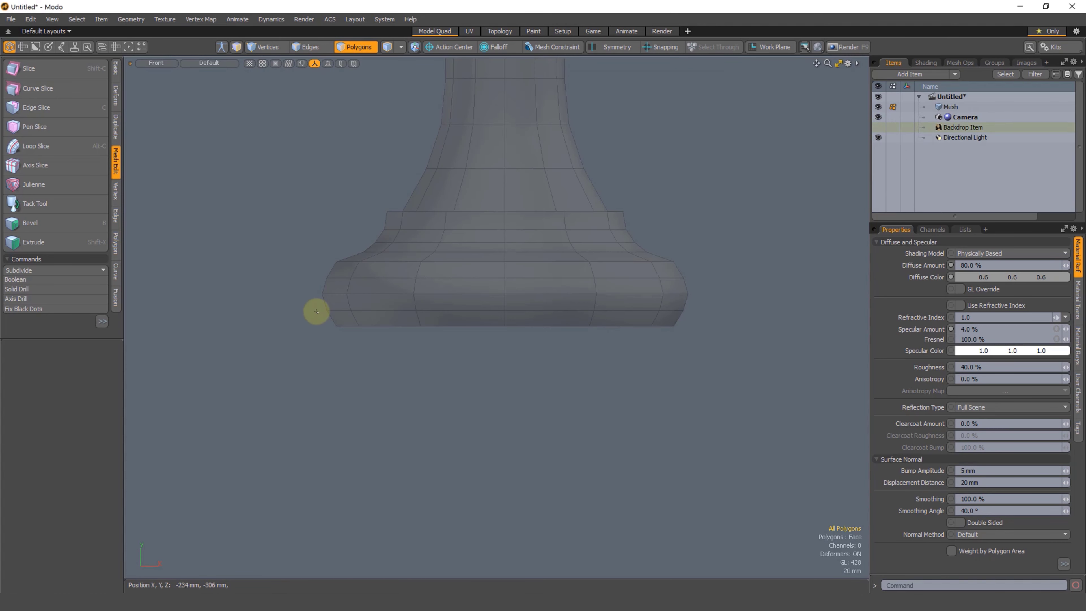
{"action": "right_click_drag", "start_coordinate": [773, 316], "coordinate": [767, 326]}
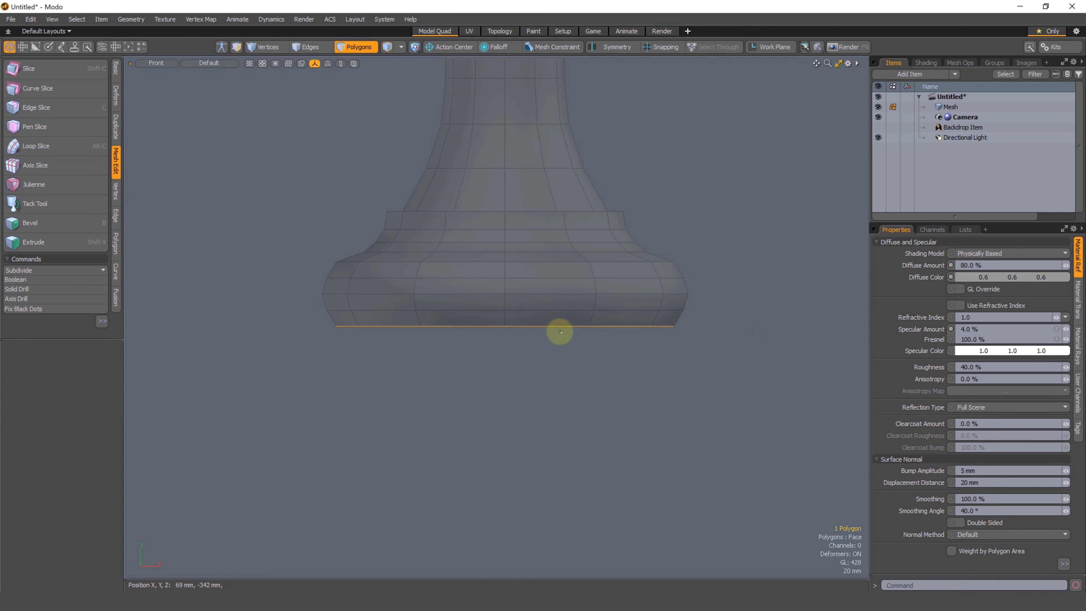
{"action": "key", "text": "shift+x"}
{"action": "key", "text": "r"}
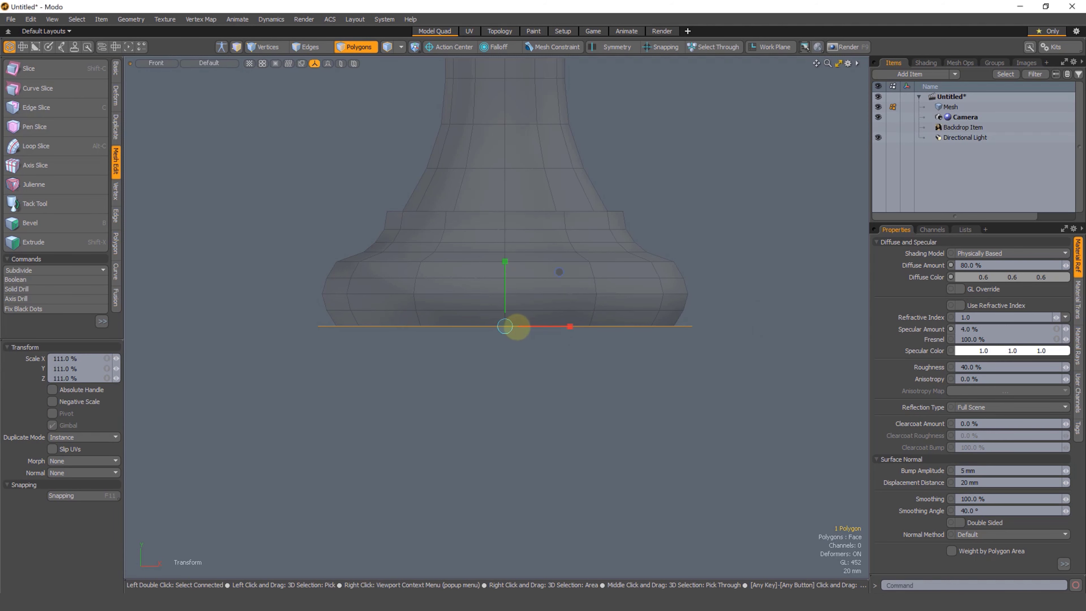
{"action": "key", "text": "space"}
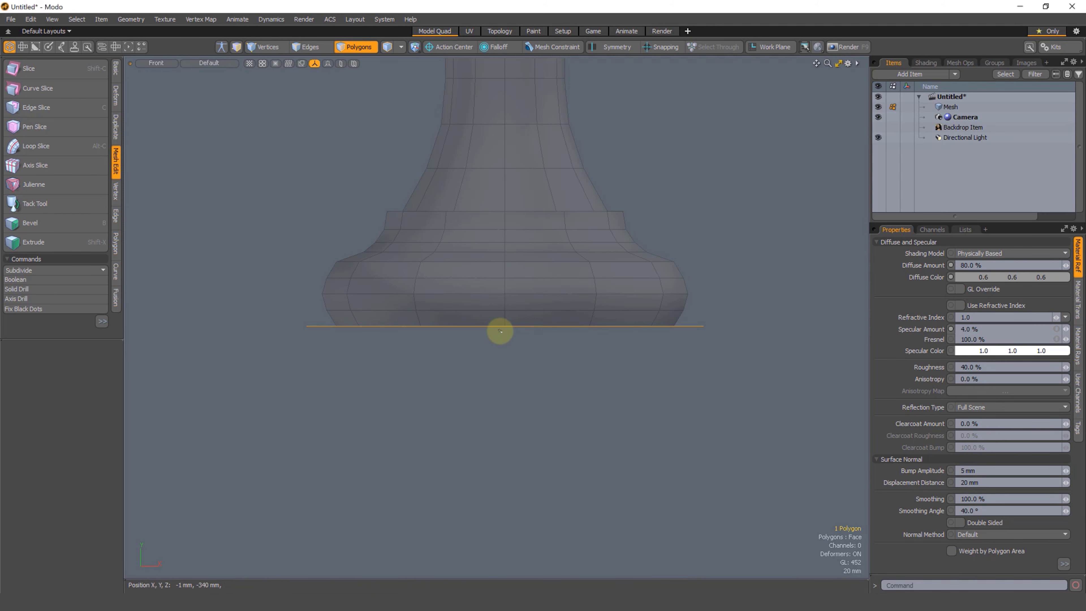
Extrude the widened bottom polygon about 37 mm downward to form the lowest disc of the base.
{"action": "key", "text": "shift+x"}
{"action": "left_click_drag", "start_coordinate": [505, 302], "coordinate": [505, 334]}
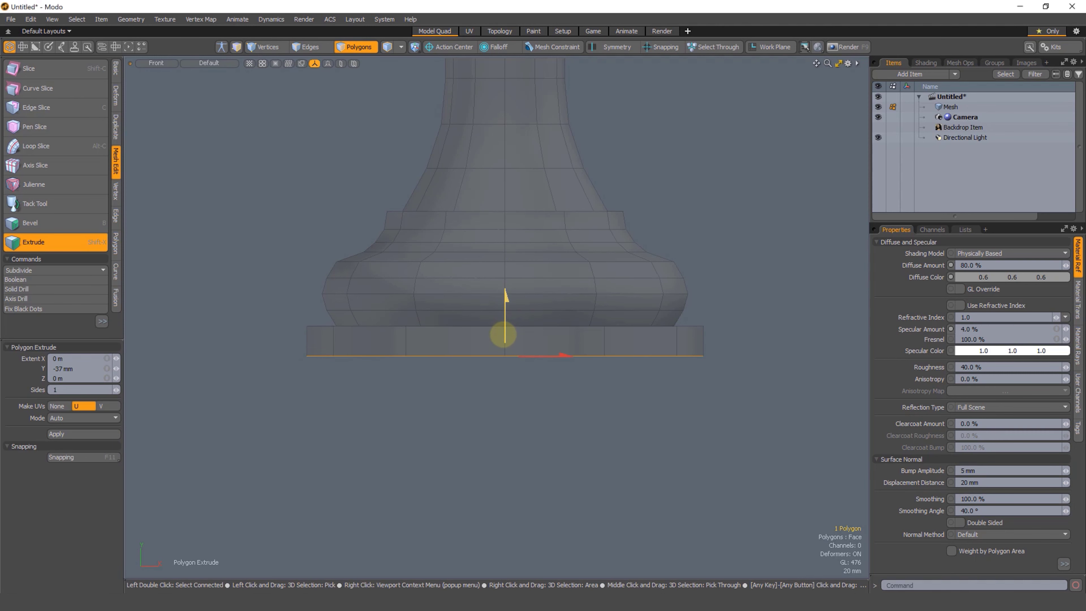
{"action": "key", "text": "space"}
Add a loop slice around the middle of the lowest disc and scale the new edge loop outward.
{"action": "key", "text": "2"}
{"action": "left_click_drag", "start_coordinate": [388, 345], "coordinate": [530, 345]}
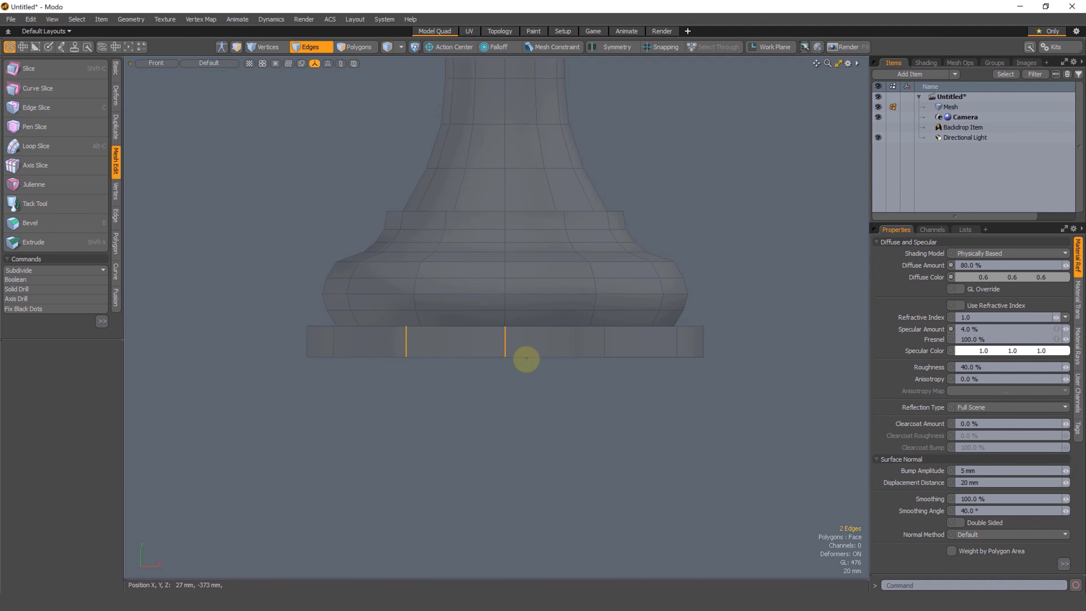
{"action": "key", "text": "alt+c"}
{"action": "key", "text": "r"}
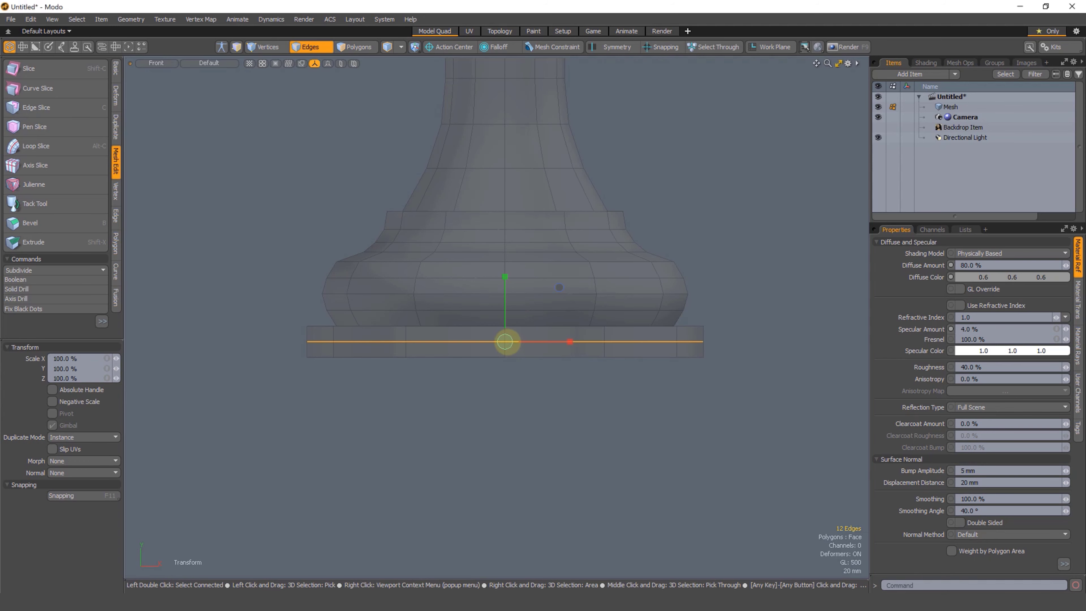
{"action": "left_click_drag", "start_coordinate": [504, 341], "coordinate": [512, 340]}
{"action": "key", "text": "space"}
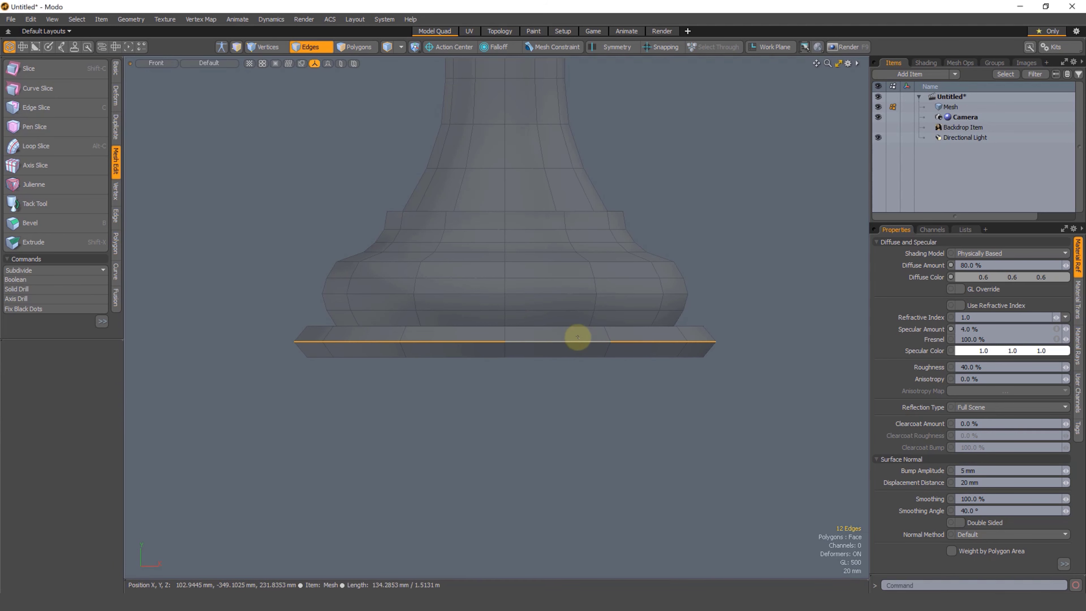
Bevel the widened edge loop to round the rim of the lowest disc.
{"action": "key", "text": "b"}
{"action": "left_click_drag", "start_coordinate": [503, 306], "coordinate": [503, 298]}
{"action": "key", "text": "space"}
{"action": "left_click", "coordinate": [719, 243]}
Inset the polygon on the underside of the base and collapse the inset polygon to a centre point.
{"action": "key", "text": "period"}
{"action": "left_click_drag", "start_coordinate": [575, 349], "coordinate": [514, 261], "text": "alt"}
{"action": "key", "text": "3"}
{"action": "left_click", "coordinate": [492, 299]}
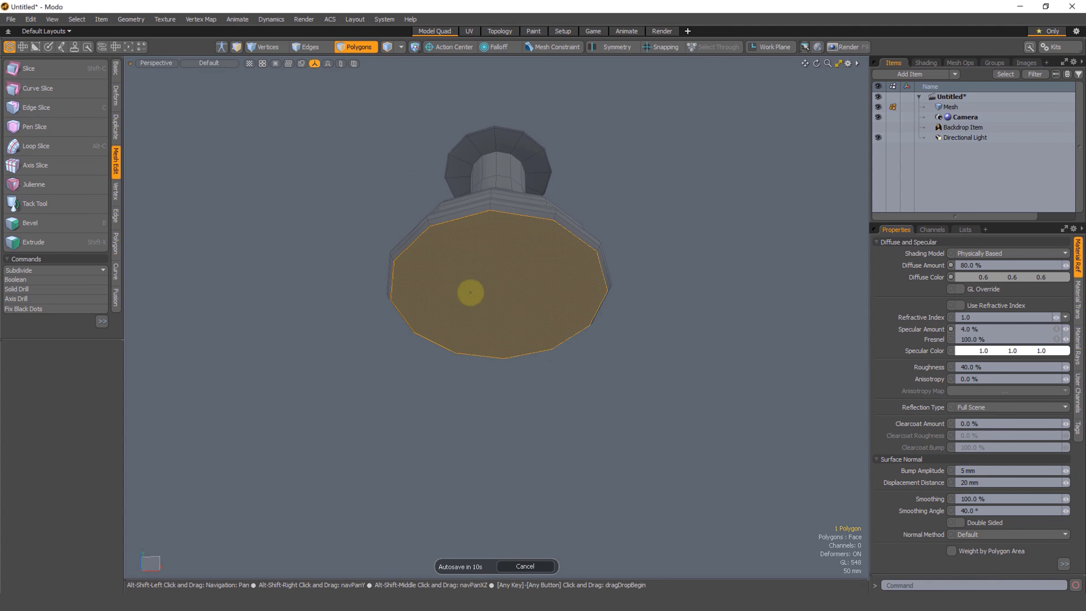
{"action": "left_click_drag", "start_coordinate": [470, 293], "coordinate": [497, 269], "text": "alt"}
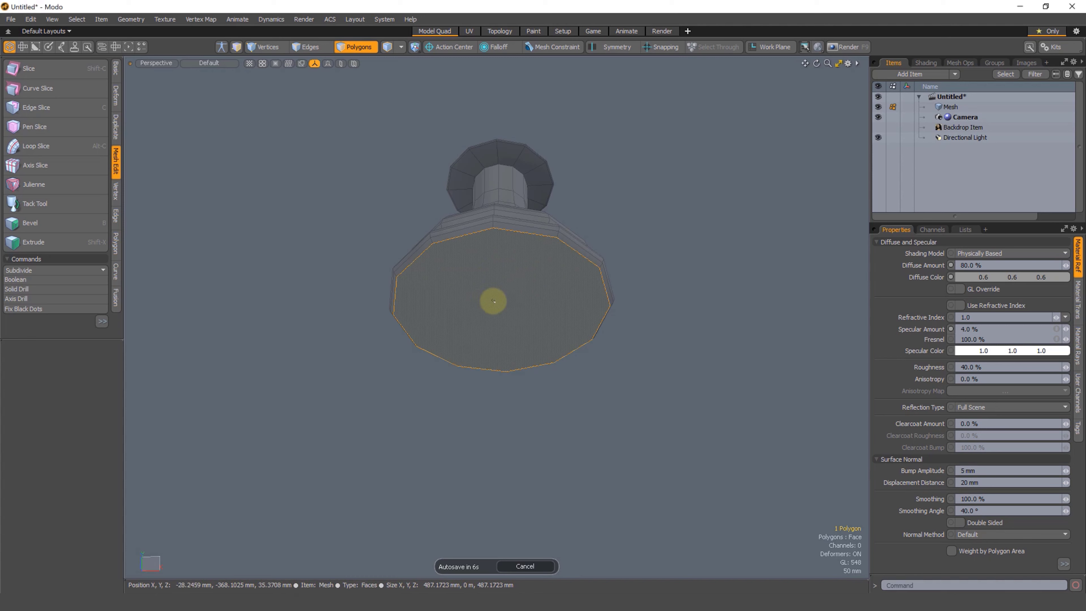
{"action": "key", "text": "shift+x"}
{"action": "left_click", "coordinate": [492, 298]}
{"action": "key", "text": "r"}
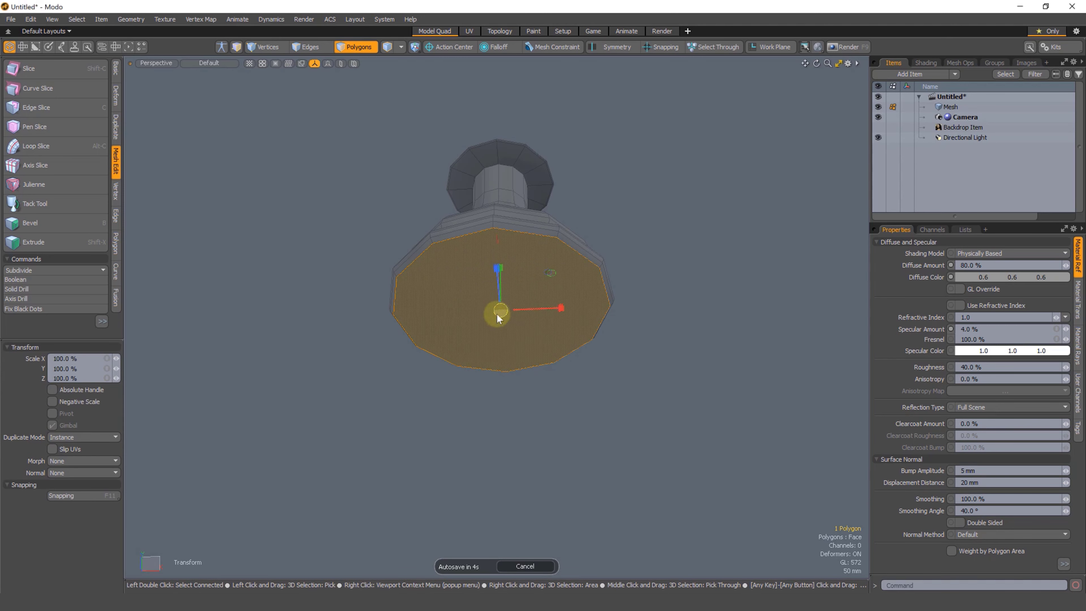
{"action": "mouse_move", "coordinate": [500, 313]}
{"action": "left_mouse_down"}
{"action": "mouse_move", "coordinate": [469, 336]}
{"action": "mouse_move", "coordinate": [515, 279]}
{"action": "mouse_move", "coordinate": [517, 304]}
{"action": "left_mouse_up"}
{"action": "key", "text": "alt+BackSpace"}
Examine the edges on the underside of the base and the polygon capping the collar from several angles.
{"action": "key", "text": "2"}
{"action": "left_click", "coordinate": [509, 302]}
{"action": "left_click_drag", "start_coordinate": [685, 296], "coordinate": [690, 334], "text": "alt"}
{"action": "left_click", "coordinate": [691, 334]}
{"action": "mouse_move", "coordinate": [557, 324]}
{"action": "left_mouse_down", "text": "alt"}
{"action": "mouse_move", "coordinate": [534, 340]}
{"action": "mouse_move", "coordinate": [534, 295]}
{"action": "left_mouse_up", "text": "alt"}
{"action": "double_click", "coordinate": [495, 311]}
{"action": "mouse_move", "coordinate": [571, 298]}
{"action": "left_mouse_down", "text": "alt"}
{"action": "mouse_move", "coordinate": [575, 308]}
{"action": "mouse_move", "coordinate": [535, 332]}
{"action": "mouse_move", "coordinate": [535, 349]}
{"action": "left_mouse_up", "text": "alt"}
{"action": "left_click", "coordinate": [575, 309]}
{"action": "key", "text": "3"}
{"action": "left_click", "coordinate": [541, 272]}
{"action": "left_click_drag", "start_coordinate": [529, 301], "coordinate": [538, 267], "text": "alt"}
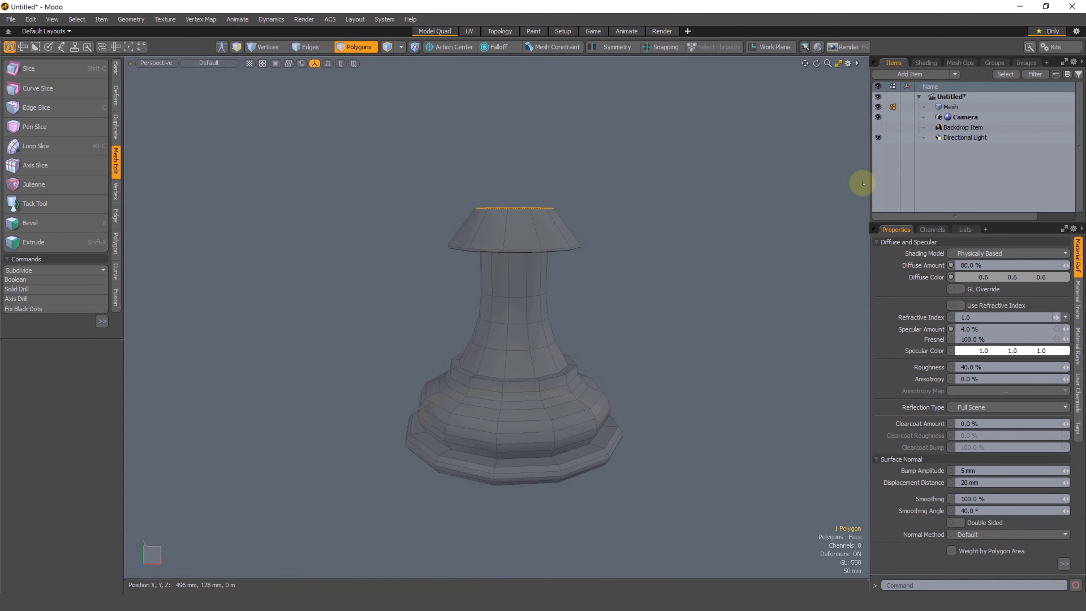
Show the backdrop and select the collar's top polygon in the front view.
{"action": "left_click", "coordinate": [878, 127]}
{"action": "key", "text": "1"}
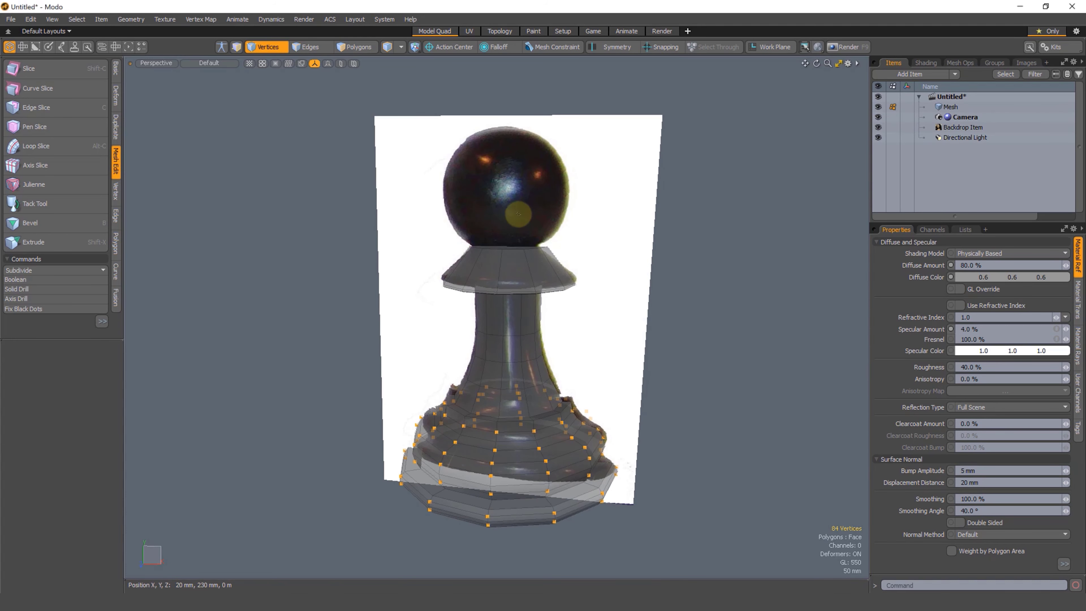
{"action": "right_click_drag", "start_coordinate": [494, 195], "coordinate": [496, 205]}
{"action": "mouse_move", "coordinate": [492, 214]}
{"action": "left_mouse_down", "text": "alt"}
{"action": "mouse_move", "coordinate": [492, 231]}
{"action": "mouse_move", "coordinate": [531, 259]}
{"action": "left_mouse_up", "text": "alt"}
{"action": "scroll", "coordinate": [519, 257], "scroll_direction": "up", "scroll_amount": 2}
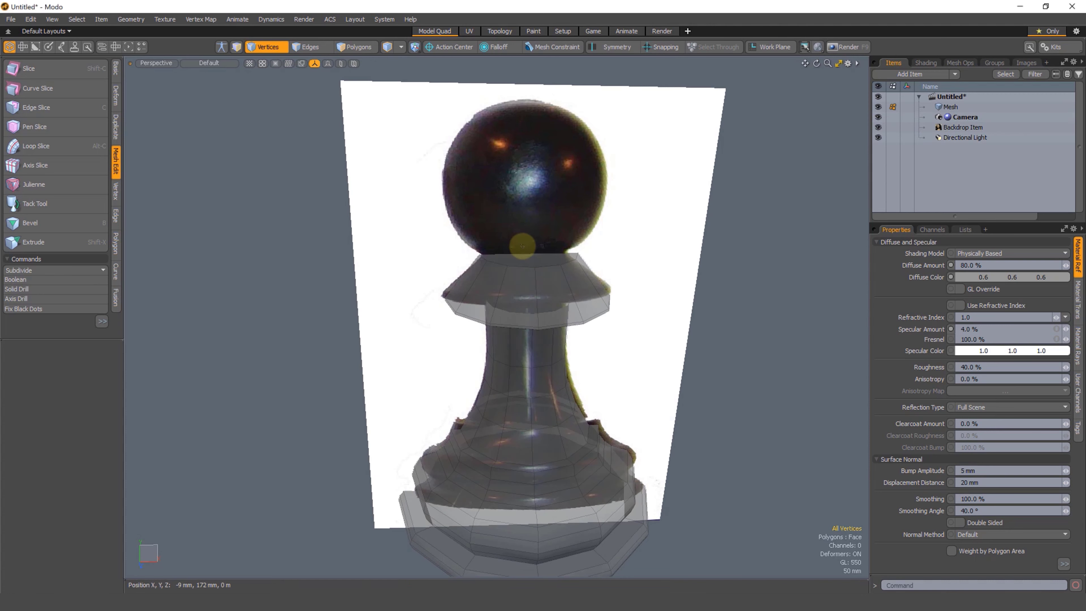
{"action": "key", "text": "3"}
{"action": "left_click", "coordinate": [522, 255]}
{"action": "key", "text": "KP_1"}
{"action": "left_click", "coordinate": [509, 224]}
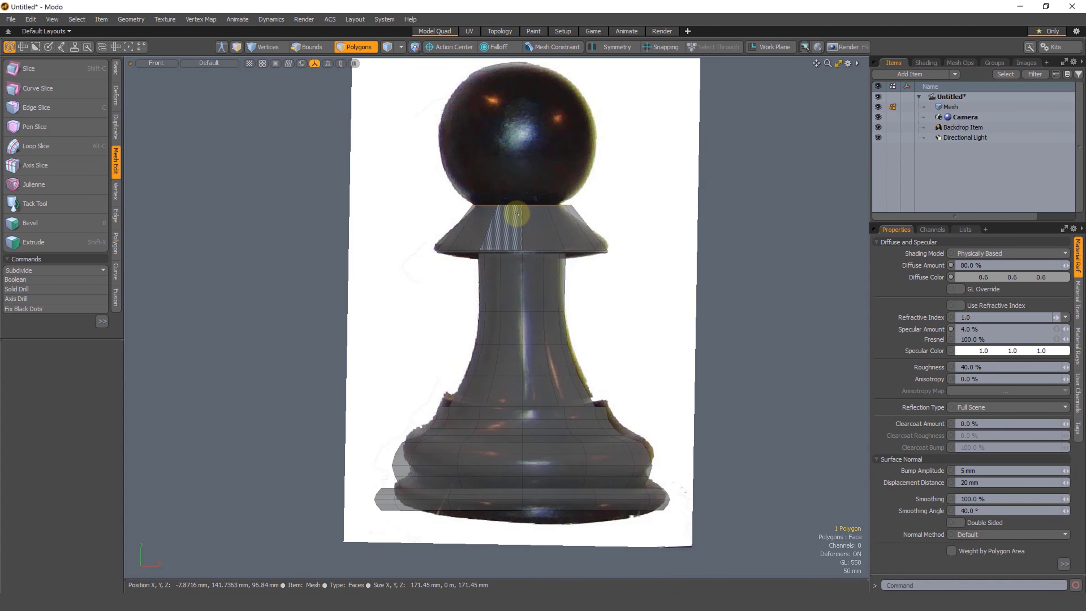
Try to build the pawn's round head by repeatedly extruding the collar's top polygon upward and scaling it to the backdrop.
{"action": "key", "text": "shift+x"}
{"action": "left_click_drag", "start_coordinate": [523, 169], "coordinate": [523, 143]}
{"action": "key", "text": "r"}
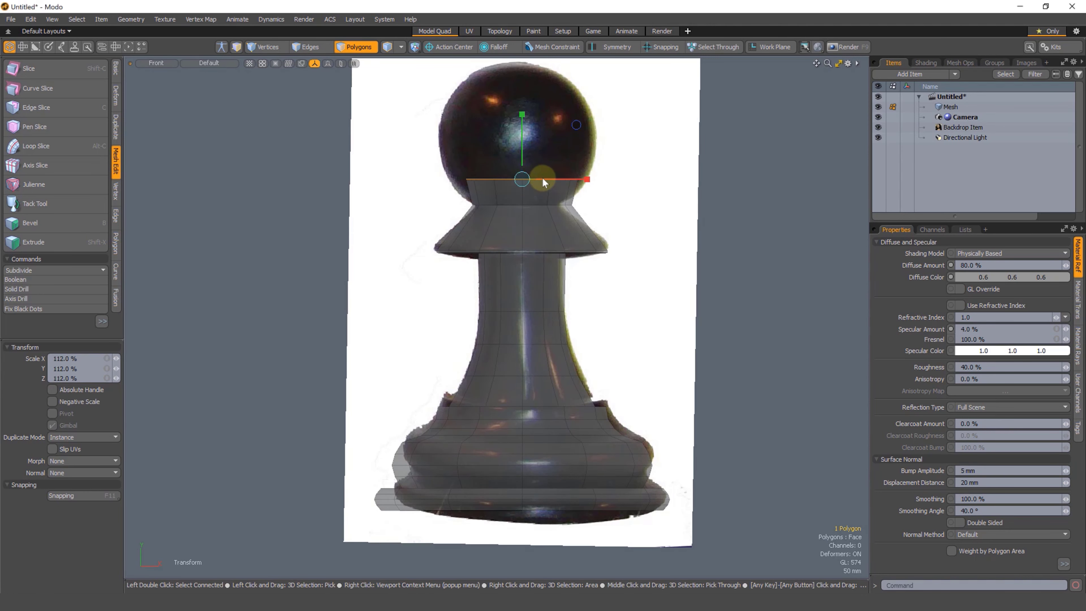
{"action": "key", "text": "space"}
{"action": "key", "text": "shift+x"}
{"action": "left_click_drag", "start_coordinate": [525, 180], "coordinate": [542, 159]}
{"action": "key", "text": "t"}
{"action": "key", "text": "r"}
{"action": "key", "text": "space"}
Undo the head extrusions and scalings back to the flat collar top.
{"action": "key", "text": "ctrl+z"}
{"action": "key", "text": "ctrl+z"}
{"action": "key", "text": "ctrl+z"}
{"action": "key", "text": "ctrl+z"}
{"action": "key", "text": "ctrl+z"}
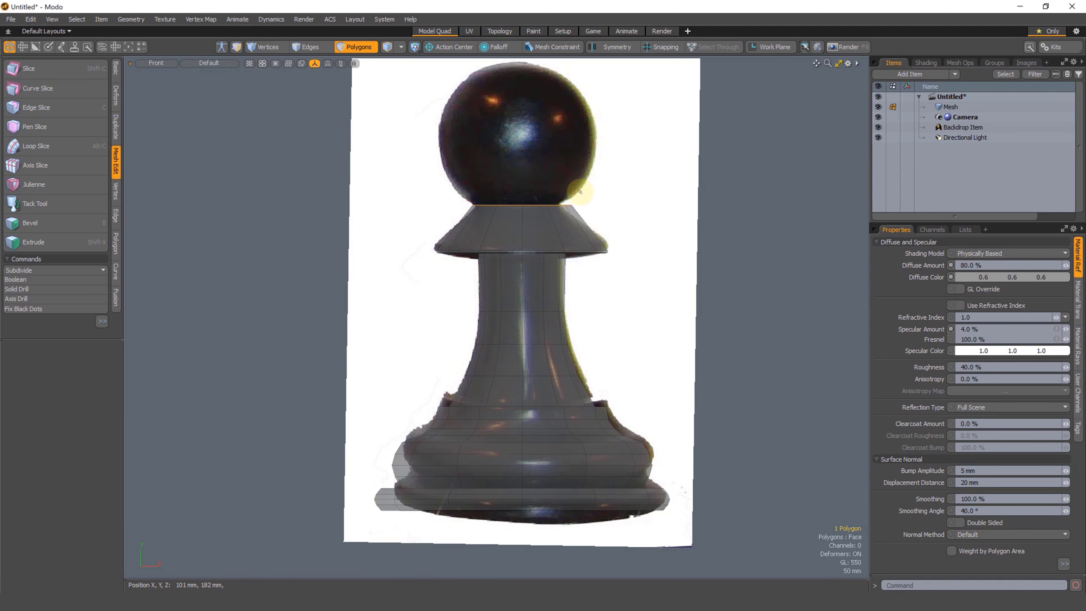
With the backdrop hidden, delete the polygon capping the collar and select the edge loop around the opening.
{"action": "key", "text": "KP_Decimal"}
{"action": "left_click_drag", "start_coordinate": [635, 249], "coordinate": [626, 260], "text": "alt"}
{"action": "key", "text": "space"}
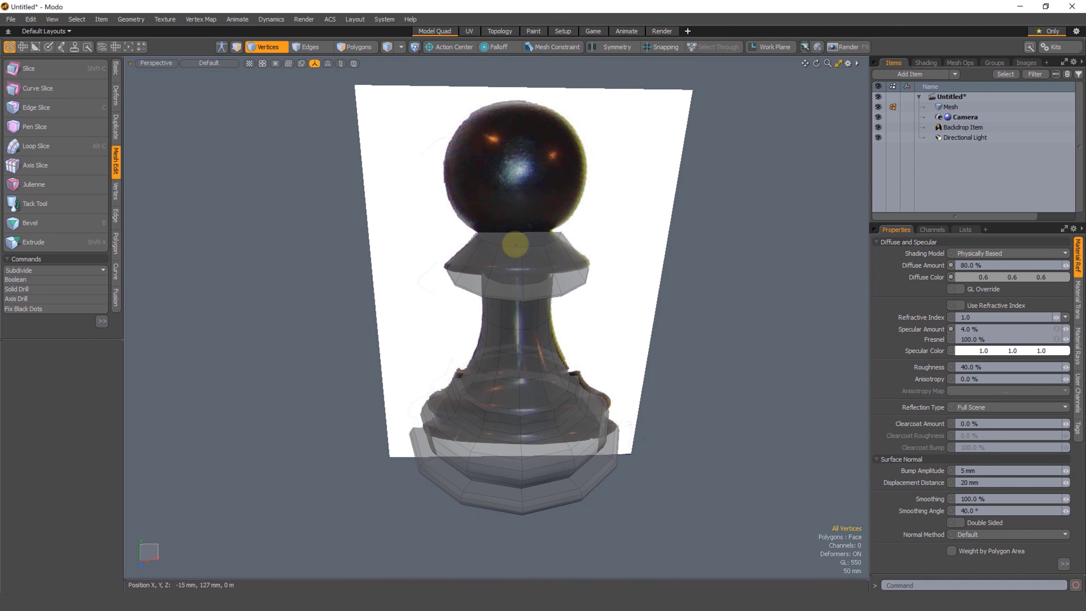
{"action": "left_click", "coordinate": [878, 127]}
{"action": "key", "text": "3"}
{"action": "left_click", "coordinate": [509, 233]}
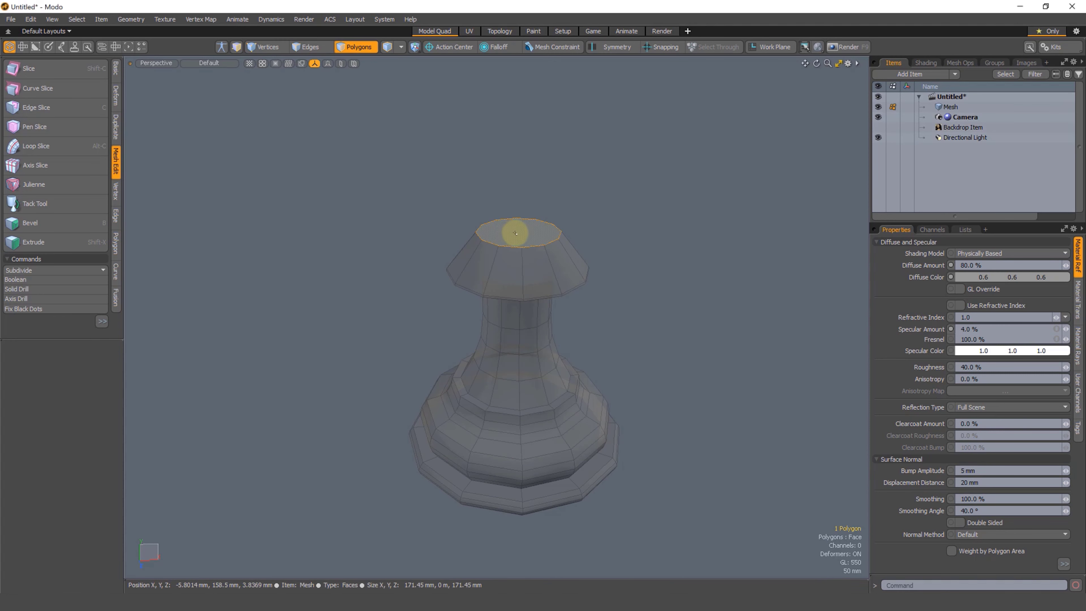
{"action": "left_click", "coordinate": [615, 239]}
{"action": "key", "text": "2"}
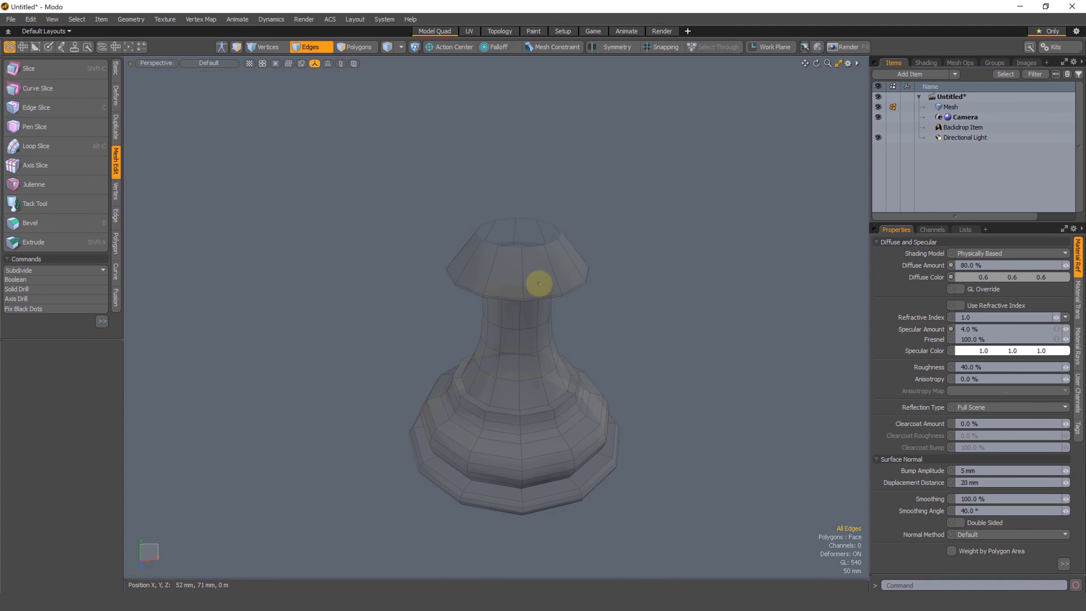
{"action": "left_click_drag", "start_coordinate": [508, 272], "coordinate": [497, 294], "text": "alt"}
{"action": "scroll", "coordinate": [501, 253], "scroll_direction": "up", "scroll_amount": 2}
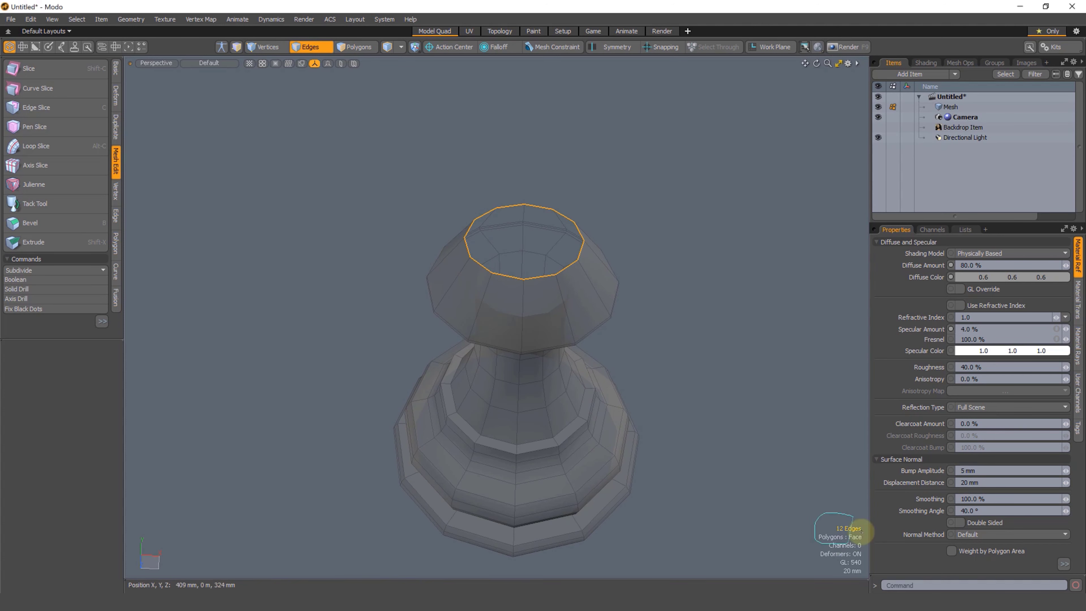
Create a sphere of 500 mm radius at the origin with 12 sides and a reduced number of segments.
{"action": "left_click", "coordinate": [115, 68]}
{"action": "left_click", "coordinate": [39, 77]}
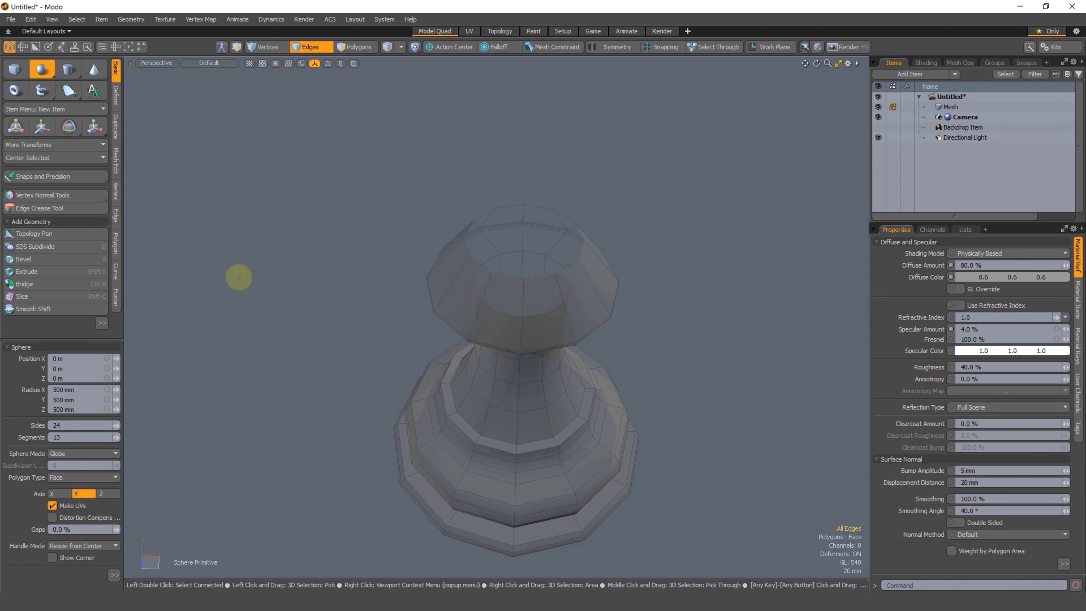
{"action": "left_click_drag", "start_coordinate": [243, 320], "coordinate": [350, 281]}
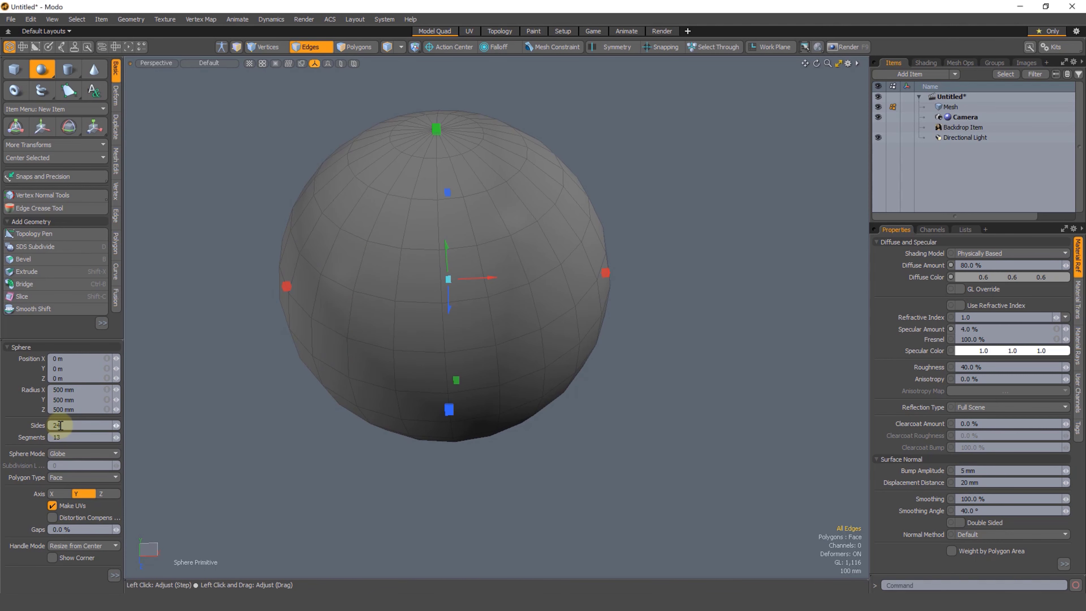
{"action": "double_click", "coordinate": [51, 425]}
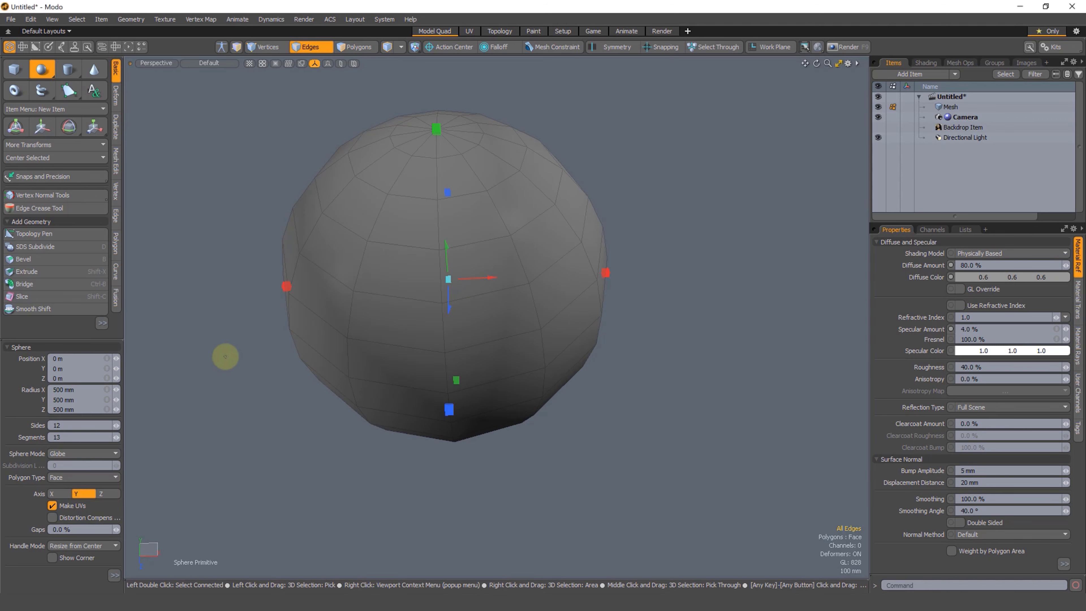
{"action": "left_click_drag", "start_coordinate": [547, 310], "coordinate": [548, 238], "text": "alt"}
{"action": "left_click_drag", "start_coordinate": [517, 171], "coordinate": [524, 266], "text": "alt+shift"}
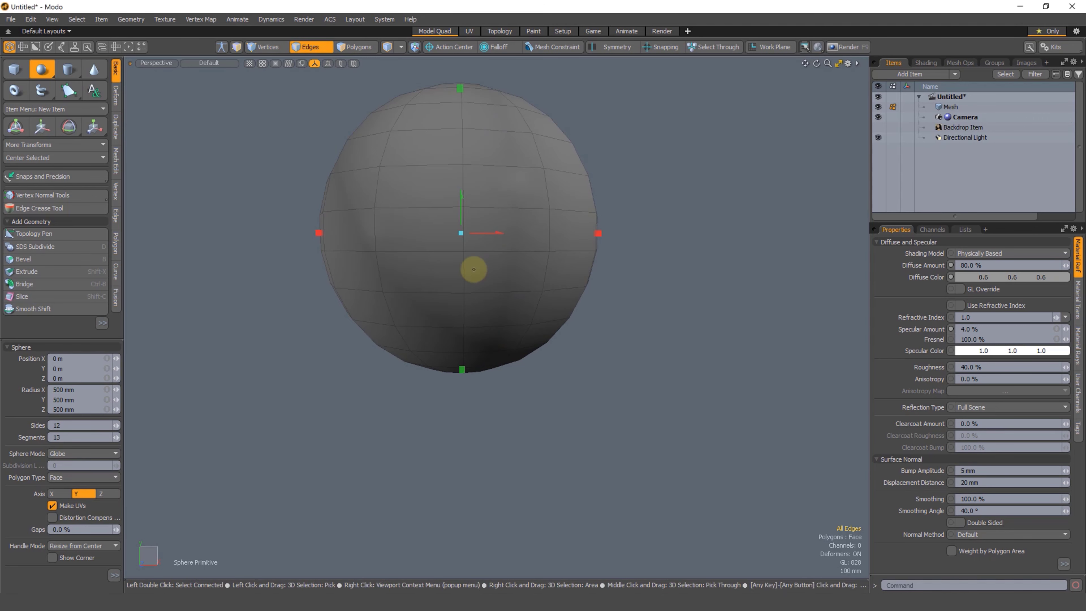
{"action": "left_click_drag", "start_coordinate": [486, 338], "coordinate": [508, 320], "text": "alt"}
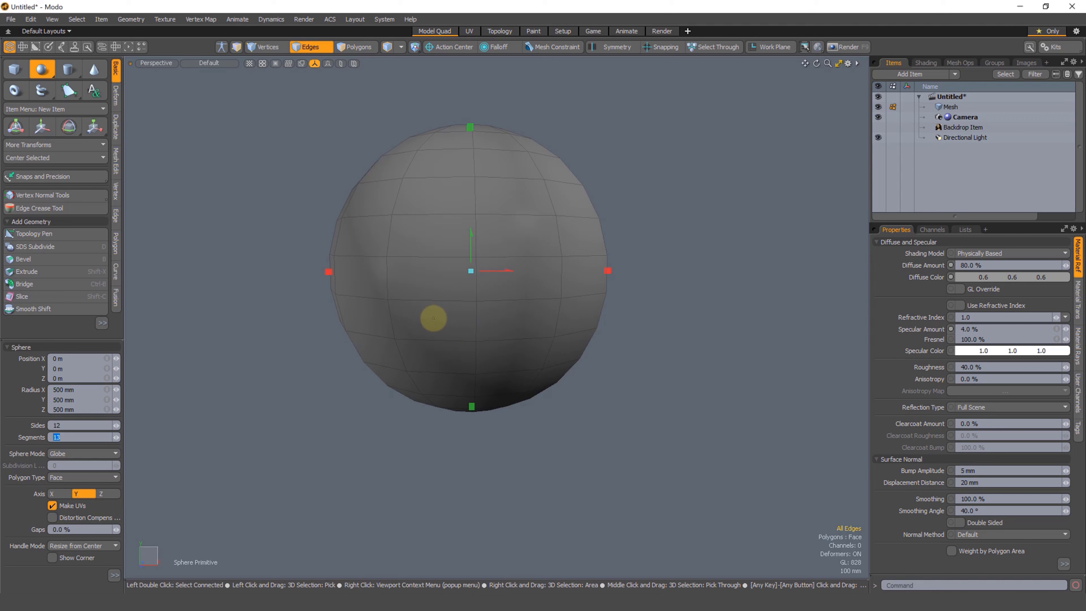
{"action": "mouse_move", "coordinate": [522, 306]}
{"action": "left_mouse_down", "text": "alt"}
{"action": "mouse_move", "coordinate": [517, 337]}
{"action": "mouse_move", "coordinate": [580, 329]}
{"action": "mouse_move", "coordinate": [550, 267]}
{"action": "mouse_move", "coordinate": [514, 318]}
{"action": "mouse_move", "coordinate": [577, 308]}
{"action": "mouse_move", "coordinate": [521, 311]}
{"action": "left_mouse_up", "text": "alt"}
{"action": "key", "text": "2"}
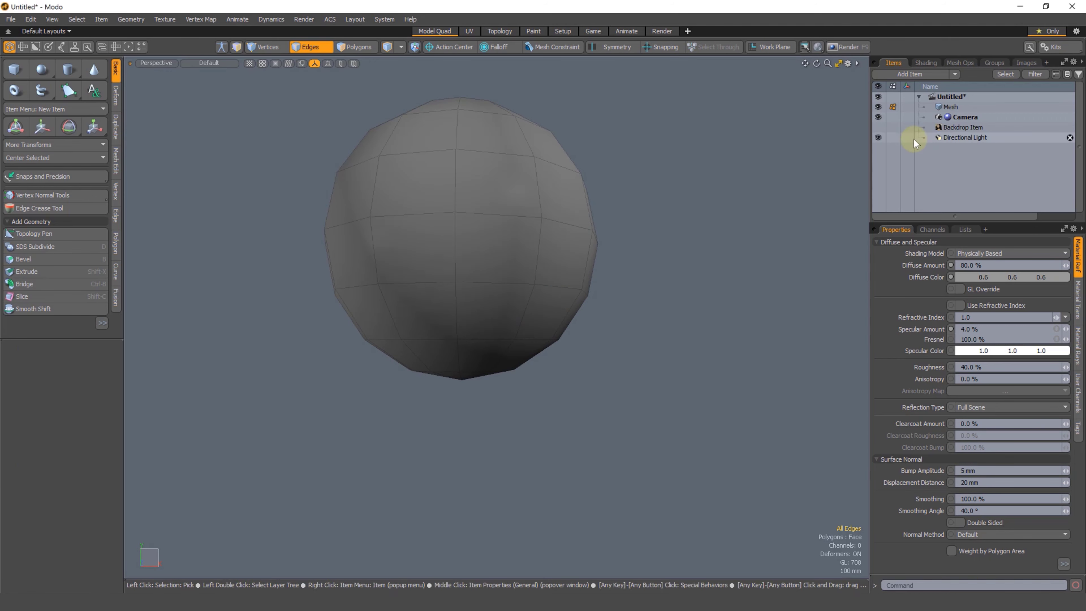
Select the whole sphere and move it straight up above the pawn's collar.
{"action": "key", "text": "3"}
{"action": "double_click", "coordinate": [516, 303]}
{"action": "left_click_drag", "start_coordinate": [514, 304], "coordinate": [498, 296], "text": "ctrl+alt"}
{"action": "key", "text": "w"}
{"action": "left_click_drag", "start_coordinate": [462, 233], "coordinate": [458, 113]}
{"action": "key", "text": "q"}
{"action": "left_click", "coordinate": [606, 247]}
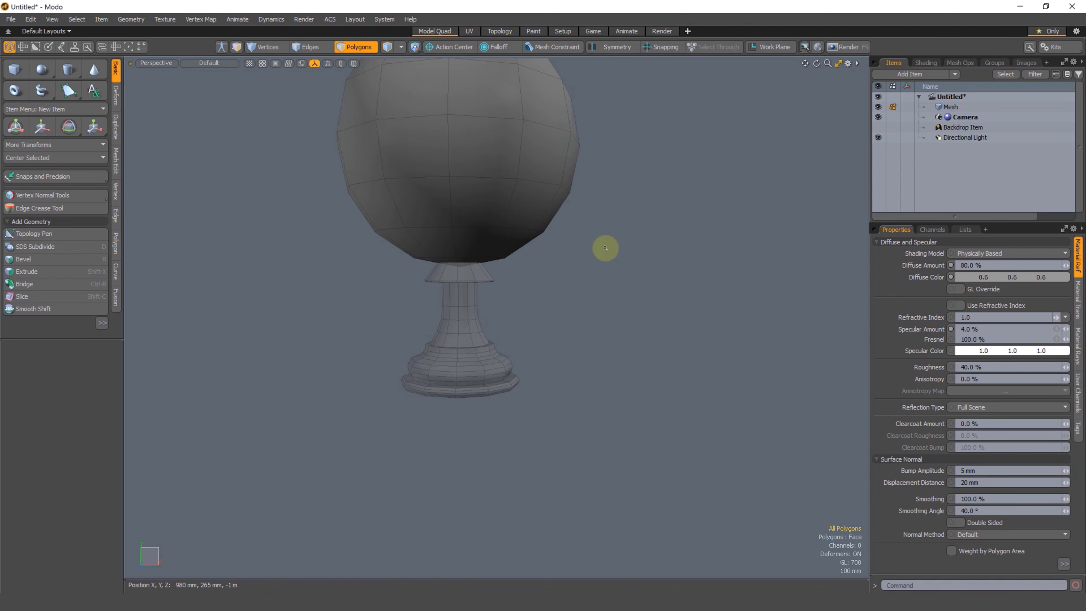
Scale the sphere down towards the size of the pawn's head and position it just above the collar.
{"action": "scroll", "coordinate": [492, 314], "scroll_direction": "down", "scroll_amount": 4}
{"action": "mouse_move", "coordinate": [480, 286]}
{"action": "left_mouse_down", "text": "alt"}
{"action": "mouse_move", "coordinate": [562, 259]}
{"action": "mouse_move", "coordinate": [492, 284]}
{"action": "left_mouse_up", "text": "alt"}
{"action": "double_click", "coordinate": [499, 245]}
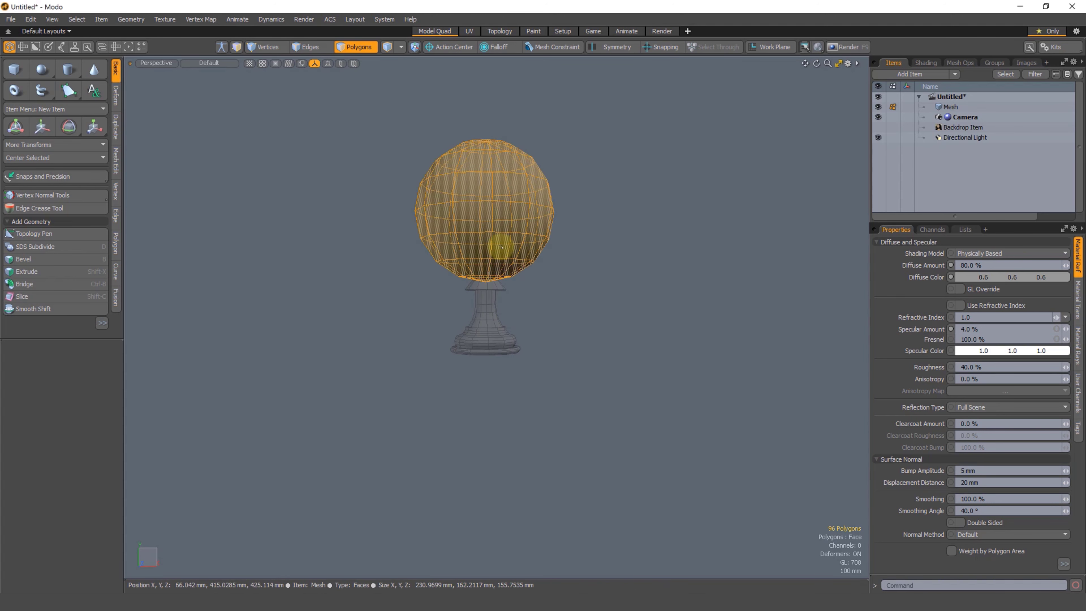
{"action": "key", "text": "shift+a"}
{"action": "scroll", "coordinate": [478, 347], "scroll_direction": "down", "scroll_amount": 2}
{"action": "left_click_drag", "start_coordinate": [506, 322], "coordinate": [482, 412], "text": "alt+shift"}
{"action": "key", "text": "r"}
{"action": "key", "text": "w"}
{"action": "left_click_drag", "start_coordinate": [482, 413], "coordinate": [463, 360], "text": "alt+shift"}
{"action": "left_click_drag", "start_coordinate": [463, 360], "coordinate": [454, 328], "text": "alt+shift"}
{"action": "left_click_drag", "start_coordinate": [465, 243], "coordinate": [465, 203]}
{"action": "key", "text": "q"}
{"action": "key", "text": "r"}
{"action": "left_click_drag", "start_coordinate": [441, 349], "coordinate": [462, 373], "text": "alt"}
{"action": "key", "text": "q"}
Delete the ring of triangular polygons at the sphere's bottom pole to open it towards the collar.
{"action": "key", "text": "2"}
{"action": "double_click", "coordinate": [475, 291]}
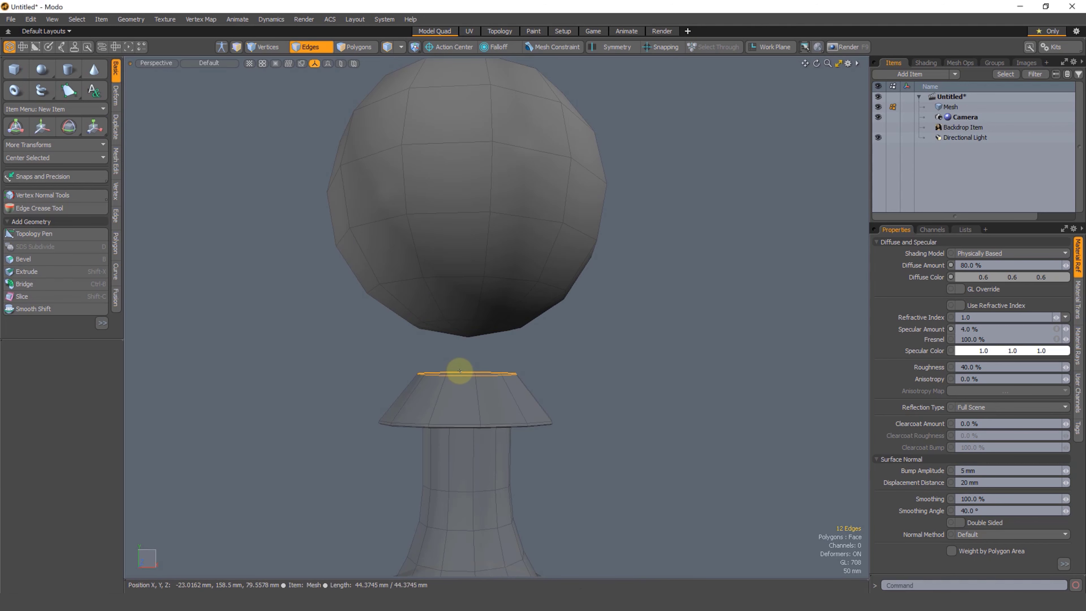
{"action": "key", "text": "4"}
{"action": "left_click", "coordinate": [468, 335]}
{"action": "key", "text": "3"}
{"action": "mouse_move", "coordinate": [467, 333]}
{"action": "left_mouse_down", "text": "alt"}
{"action": "mouse_move", "coordinate": [478, 287]}
{"action": "mouse_move", "coordinate": [490, 292]}
{"action": "left_mouse_up", "text": "alt"}
{"action": "key", "text": "Delete"}
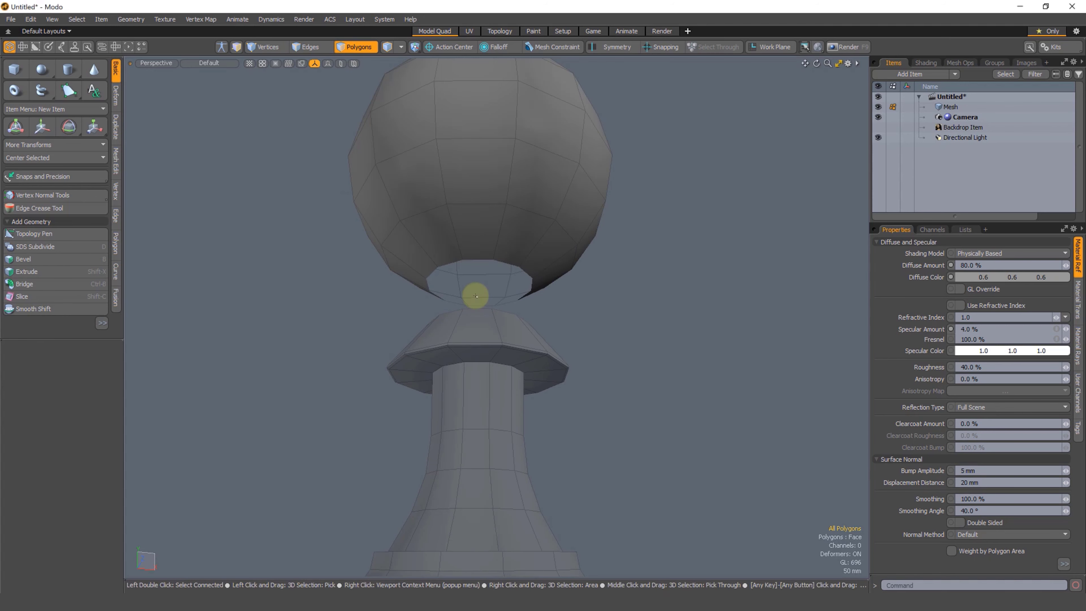
Select the opened sphere, scale it slightly and lower it onto the collar's open top.
{"action": "double_click", "coordinate": [515, 257]}
{"action": "key", "text": "w"}
{"action": "left_click_drag", "start_coordinate": [466, 152], "coordinate": [453, 246], "text": "alt"}
{"action": "key", "text": "r"}
{"action": "key", "text": "w"}
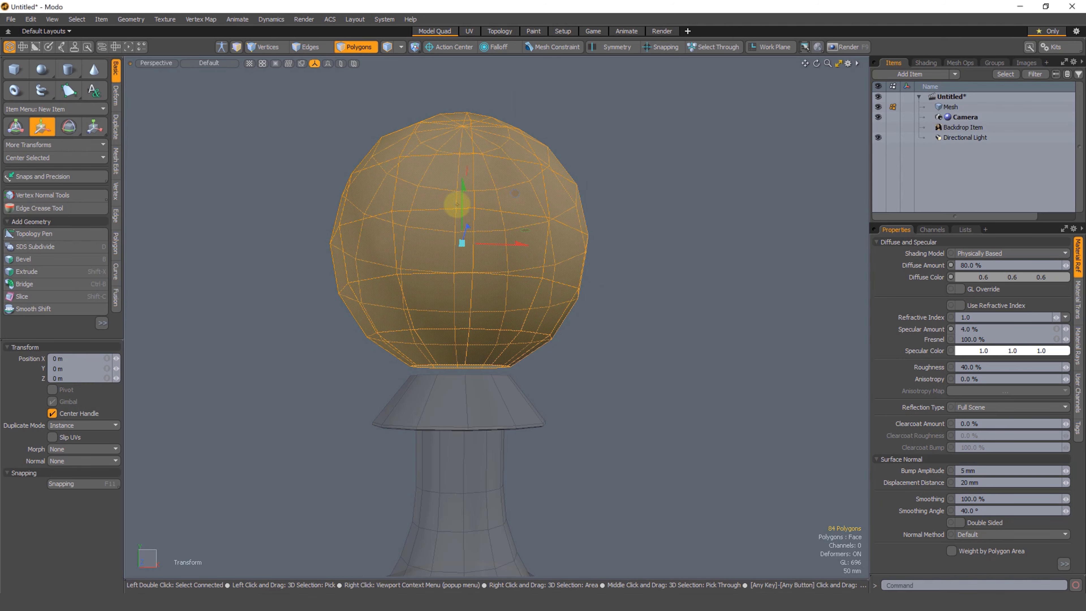
{"action": "left_click_drag", "start_coordinate": [461, 198], "coordinate": [462, 204]}
{"action": "mouse_move", "coordinate": [498, 318]}
{"action": "left_mouse_down", "text": "ctrl+alt"}
{"action": "mouse_move", "coordinate": [500, 308]}
{"action": "mouse_move", "coordinate": [494, 319]}
{"action": "left_mouse_up", "text": "ctrl+alt"}
{"action": "left_click_drag", "start_coordinate": [491, 342], "coordinate": [429, 280], "text": "alt+shift"}
{"action": "mouse_move", "coordinate": [429, 280]}
{"action": "left_mouse_down", "text": "alt"}
{"action": "mouse_move", "coordinate": [400, 245]}
{"action": "mouse_move", "coordinate": [410, 274]}
{"action": "left_mouse_up", "text": "alt"}
{"action": "key", "text": "q"}
{"action": "left_click", "coordinate": [521, 280]}
Show the backdrop reference image again to compare the sphere's size with the pawn's head.
{"action": "left_click_drag", "start_coordinate": [444, 316], "coordinate": [861, 174], "text": "alt"}
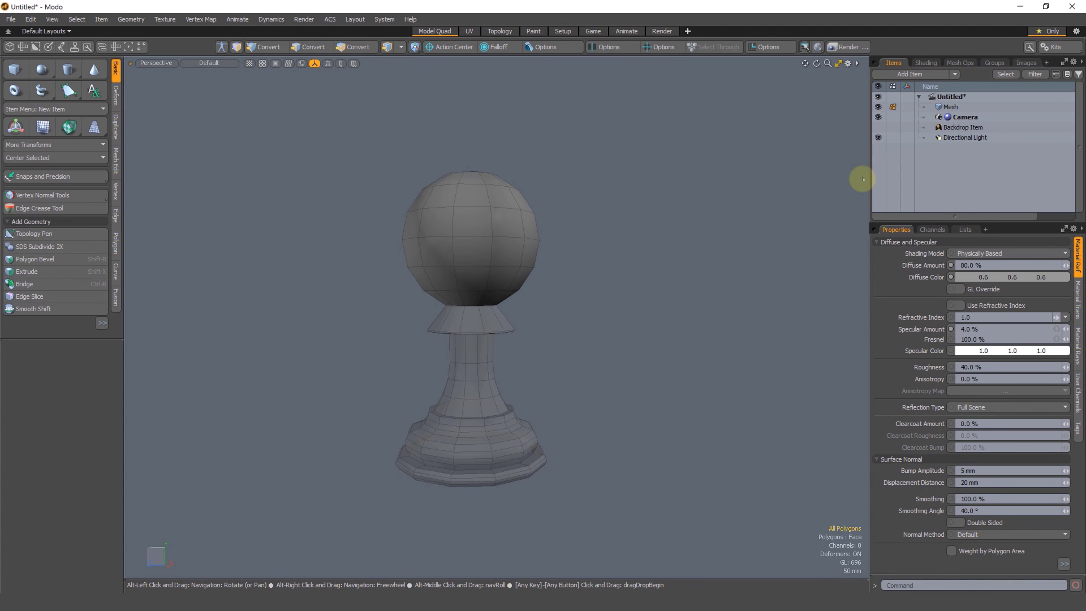
{"action": "left_click", "coordinate": [878, 127]}
{"action": "left_click_drag", "start_coordinate": [645, 247], "coordinate": [692, 277], "text": "alt"}
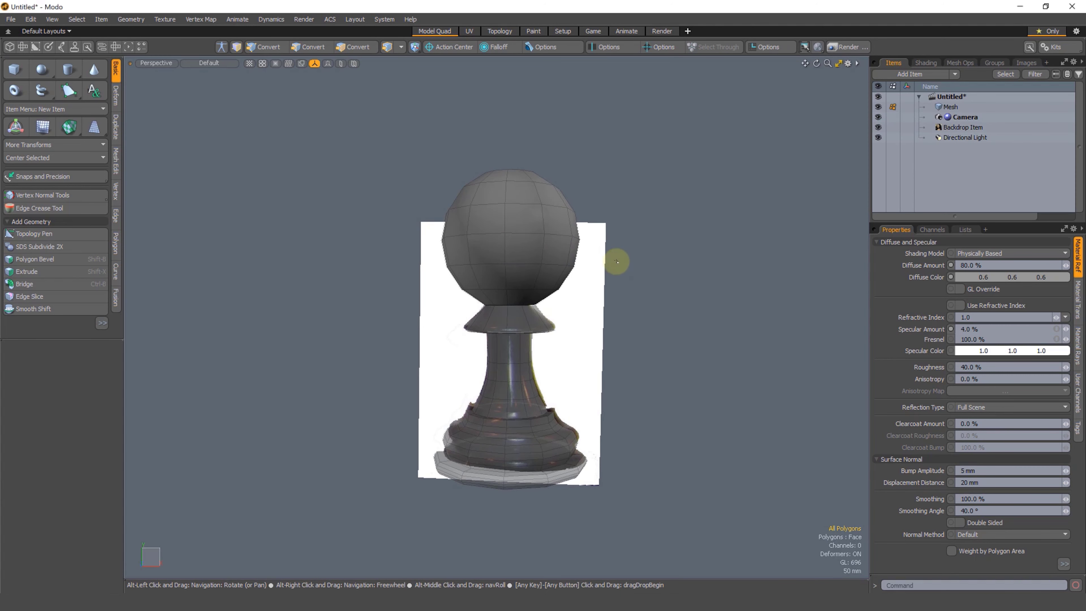
Select the whole sphere and assign it the existing Pawn material.
{"action": "double_click", "coordinate": [524, 255]}
{"action": "key", "text": "w"}
{"action": "key", "text": "space"}
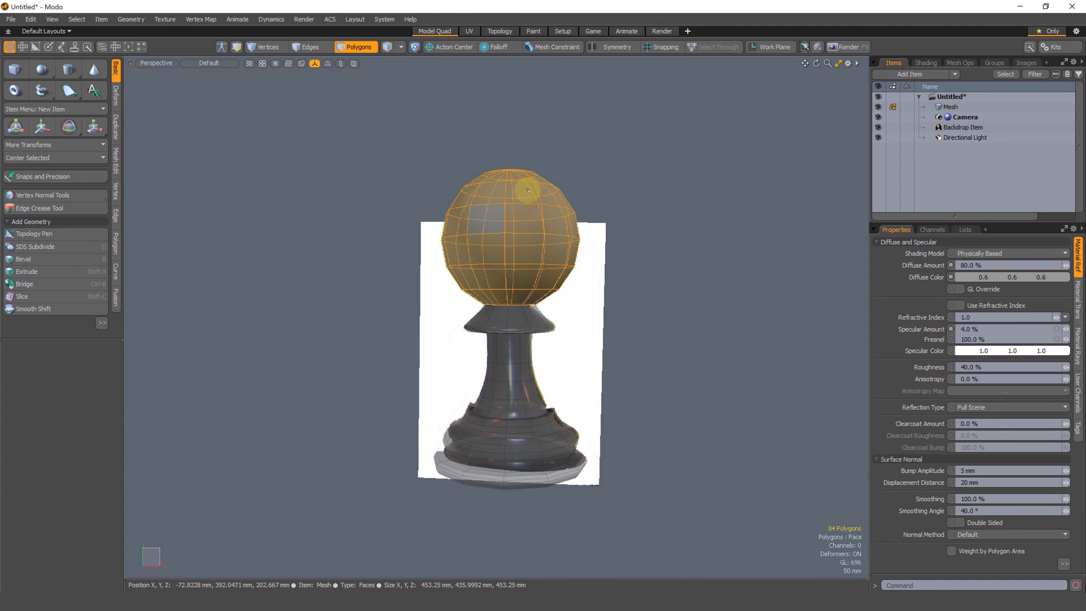
{"action": "key", "text": "m"}
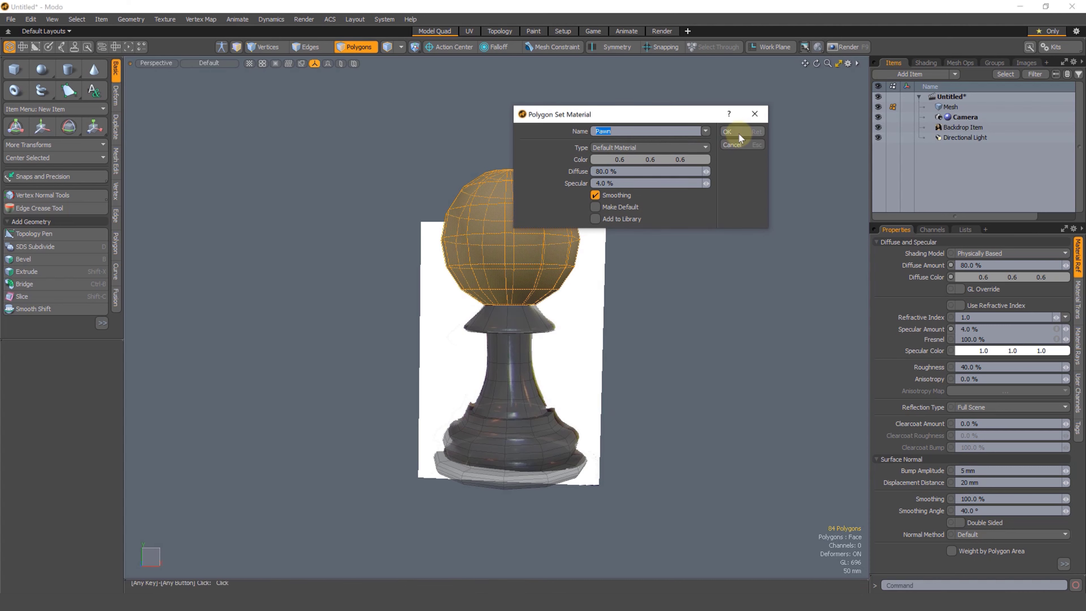
{"action": "left_click", "coordinate": [738, 136]}
Try to scale the sphere's vertices above the open rim down to the reference head in the front view.
{"action": "left_click_drag", "start_coordinate": [537, 270], "coordinate": [560, 272], "text": "ctrl+alt"}
{"action": "left_click_drag", "start_coordinate": [539, 282], "coordinate": [507, 326], "text": "alt"}
{"action": "key", "text": "KP_2"}
{"action": "key", "text": "1"}
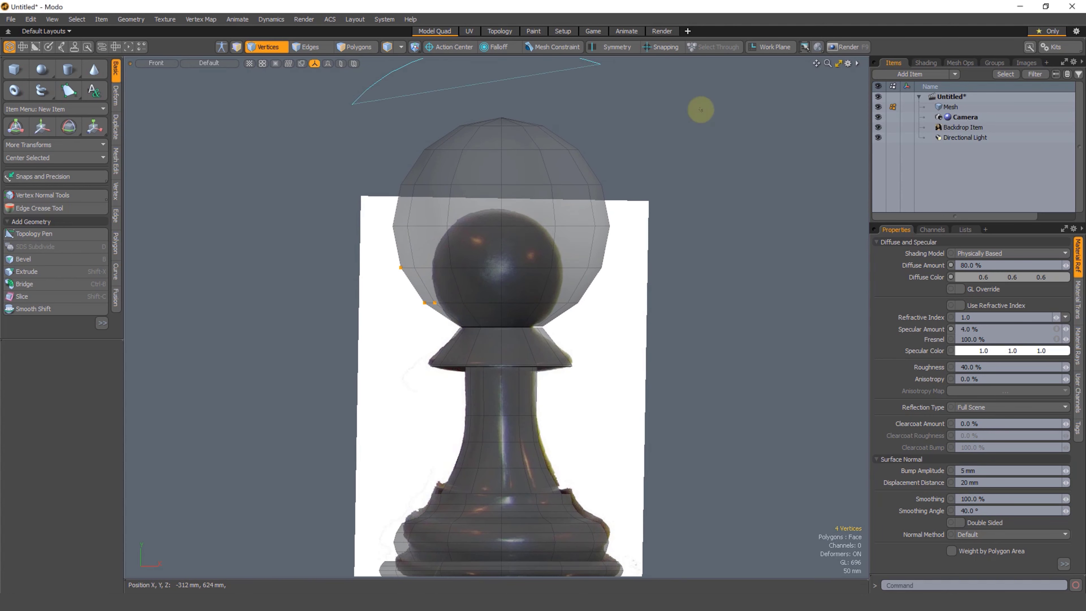
{"action": "right_click_drag", "start_coordinate": [328, 266], "coordinate": [712, 207]}
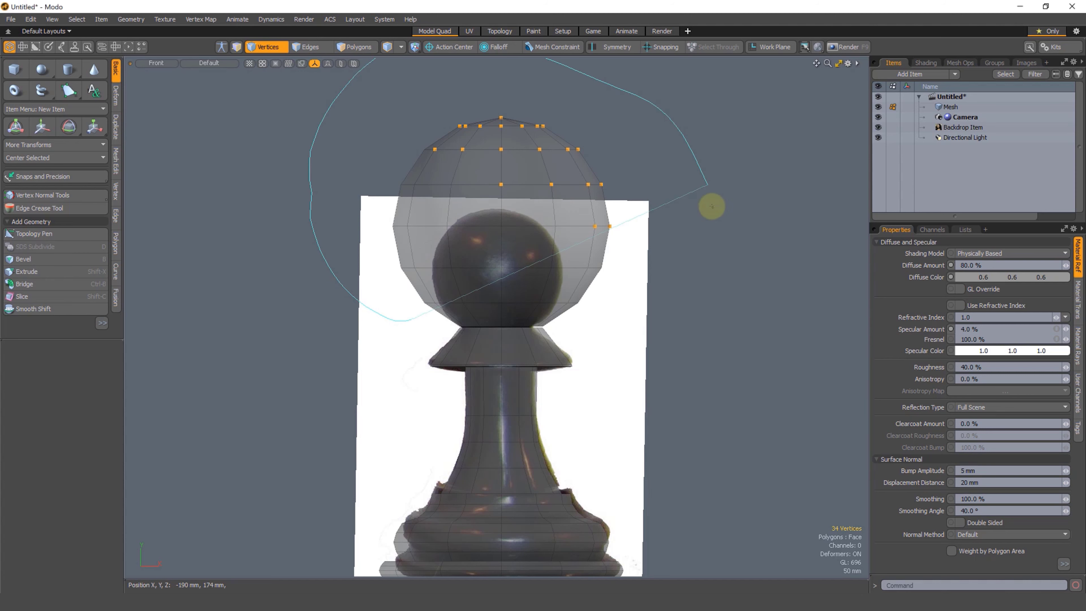
{"action": "right_click_drag", "start_coordinate": [691, 311], "coordinate": [684, 309]}
{"action": "key", "text": "r"}
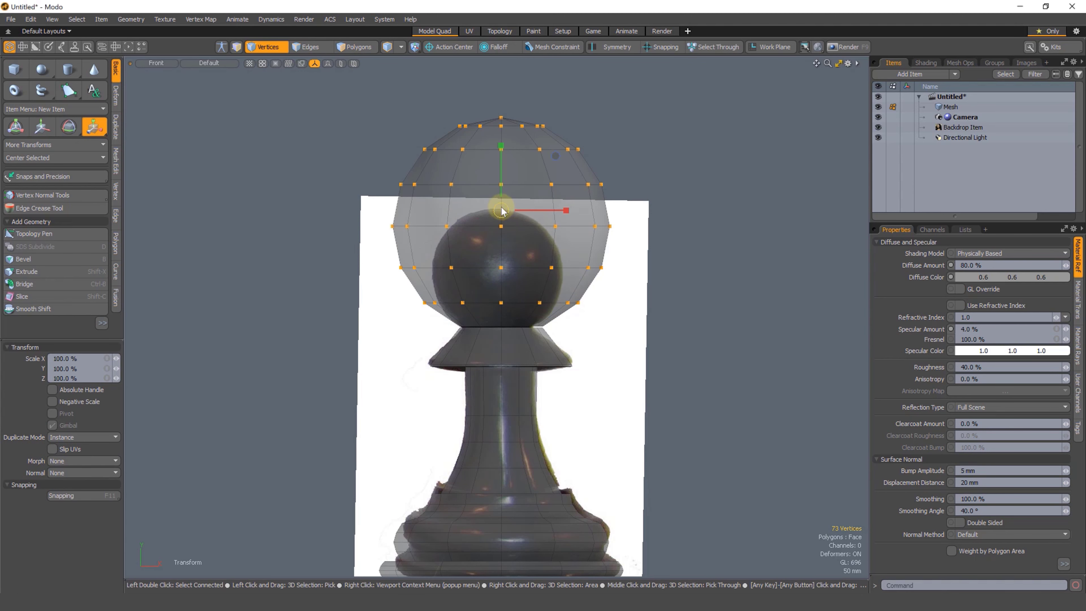
{"action": "left_click_drag", "start_coordinate": [502, 212], "coordinate": [490, 237]}
{"action": "key", "text": "w"}
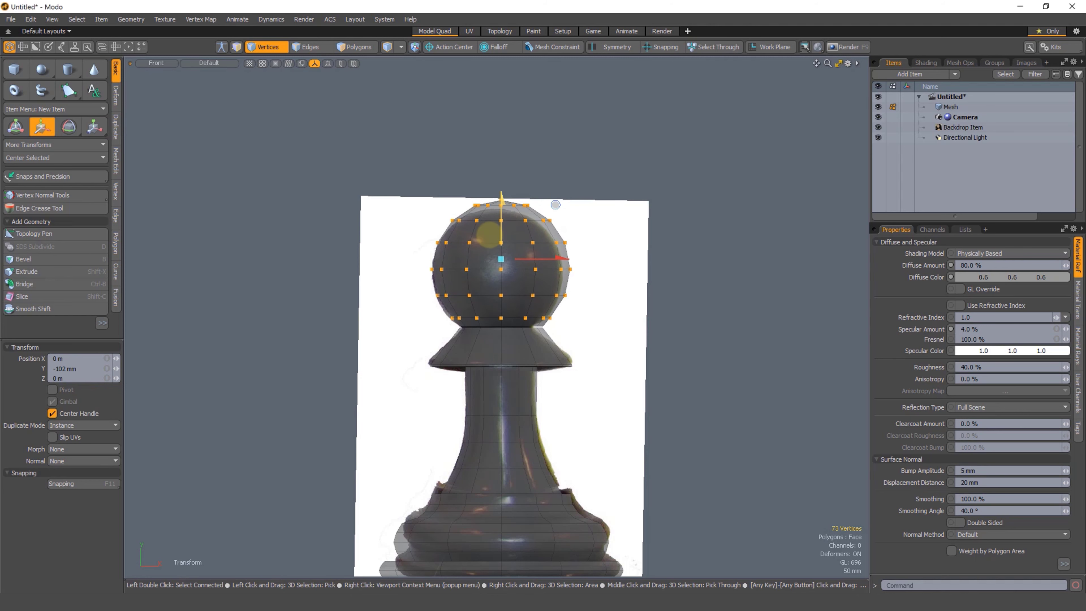
Undo the scaling and repositioning of the sphere's vertices.
{"action": "mouse_move", "coordinate": [520, 328]}
{"action": "left_mouse_down", "text": "ctrl+alt"}
{"action": "mouse_move", "coordinate": [504, 364]}
{"action": "mouse_move", "coordinate": [518, 315]}
{"action": "left_mouse_up", "text": "ctrl+alt"}
{"action": "key", "text": "ctrl+z"}
{"action": "key", "text": "ctrl+z"}
{"action": "key", "text": "ctrl+z"}
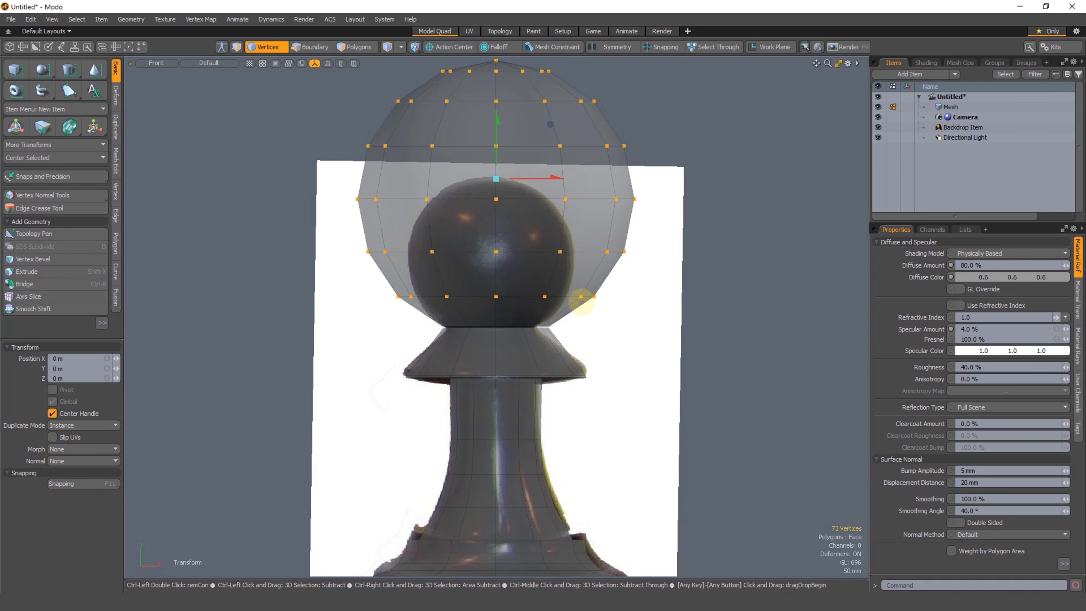
Delete the lowest ring of polygons around the sphere to widen its opening.
{"action": "key", "text": "q"}
{"action": "key", "text": "3"}
{"action": "left_click_drag", "start_coordinate": [478, 310], "coordinate": [531, 307]}
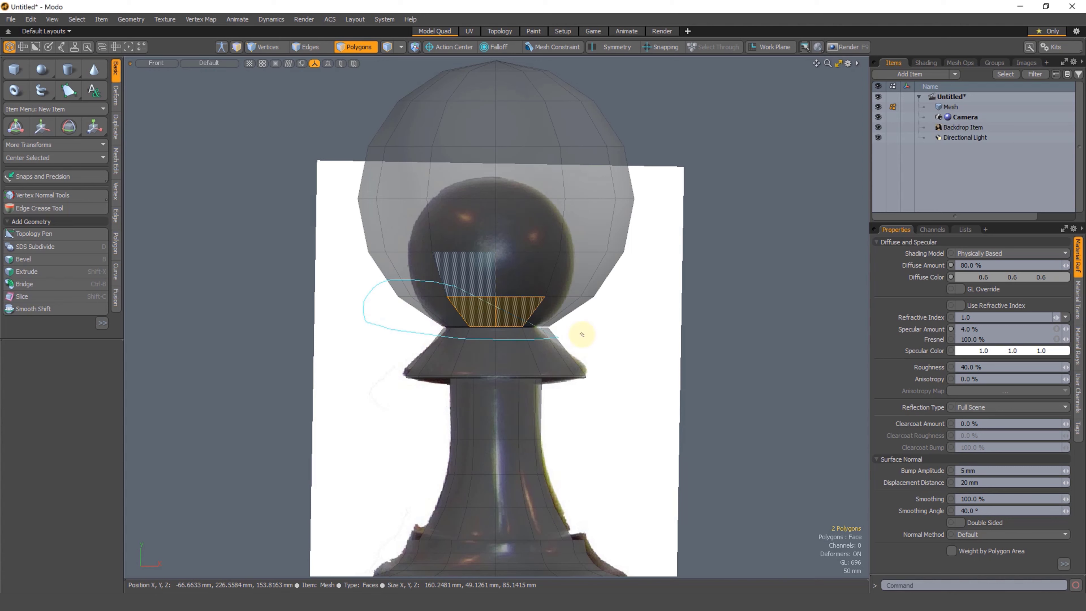
{"action": "right_click_drag", "start_coordinate": [658, 279], "coordinate": [657, 276]}
{"action": "key", "text": "Delete"}
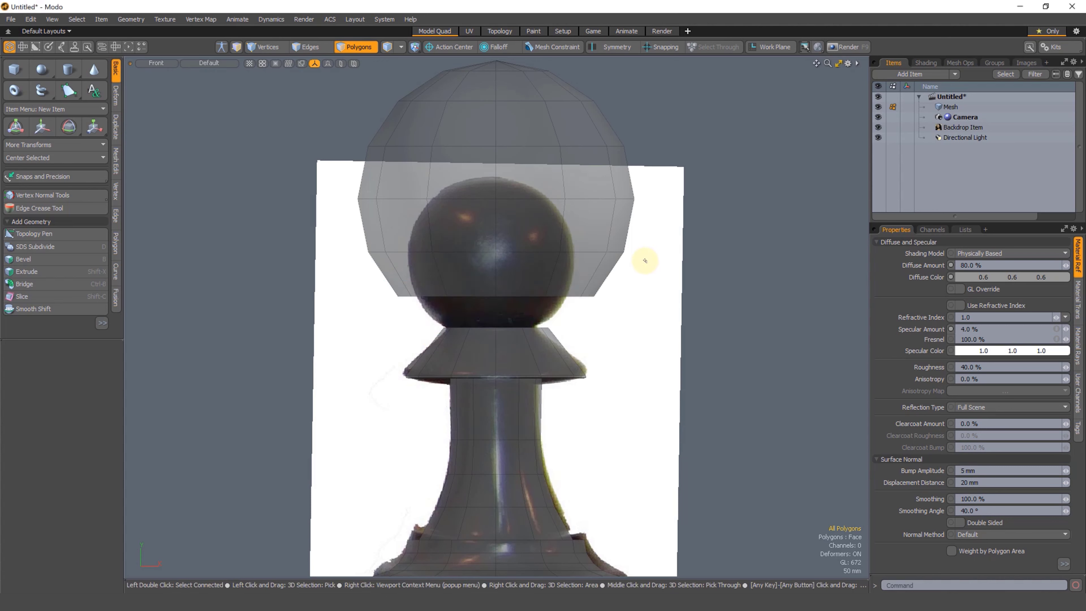
Scale the opened sphere down and move it to match the pawn's head in the reference image.
{"action": "double_click", "coordinate": [508, 219]}
{"action": "key", "text": "r"}
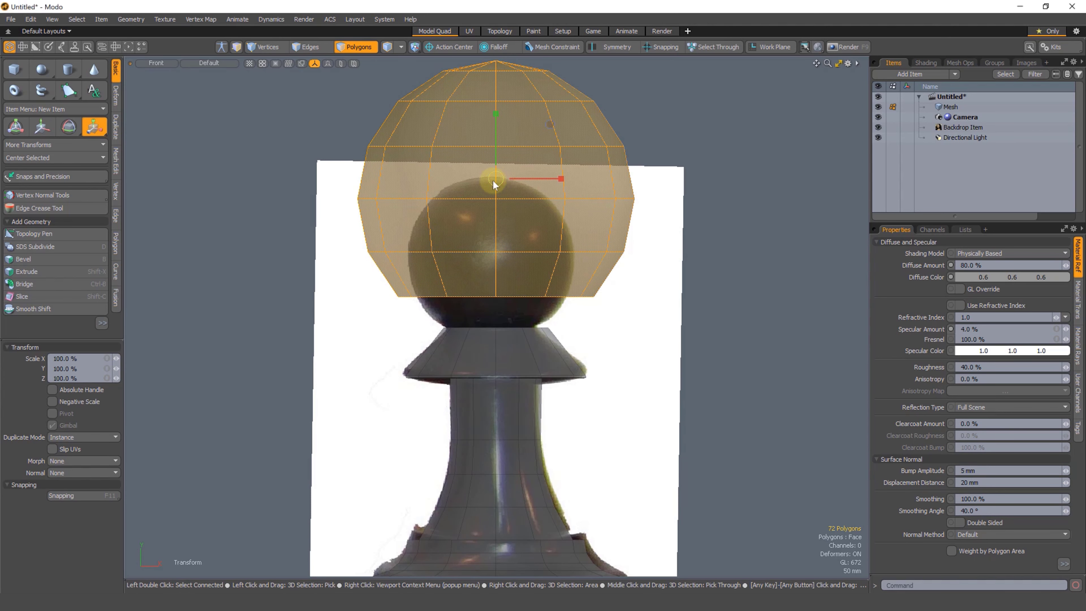
{"action": "left_click_drag", "start_coordinate": [494, 183], "coordinate": [493, 215]}
{"action": "key", "text": "w"}
{"action": "key", "text": "r"}
{"action": "key", "text": "w"}
{"action": "left_click_drag", "start_coordinate": [550, 192], "coordinate": [550, 190]}
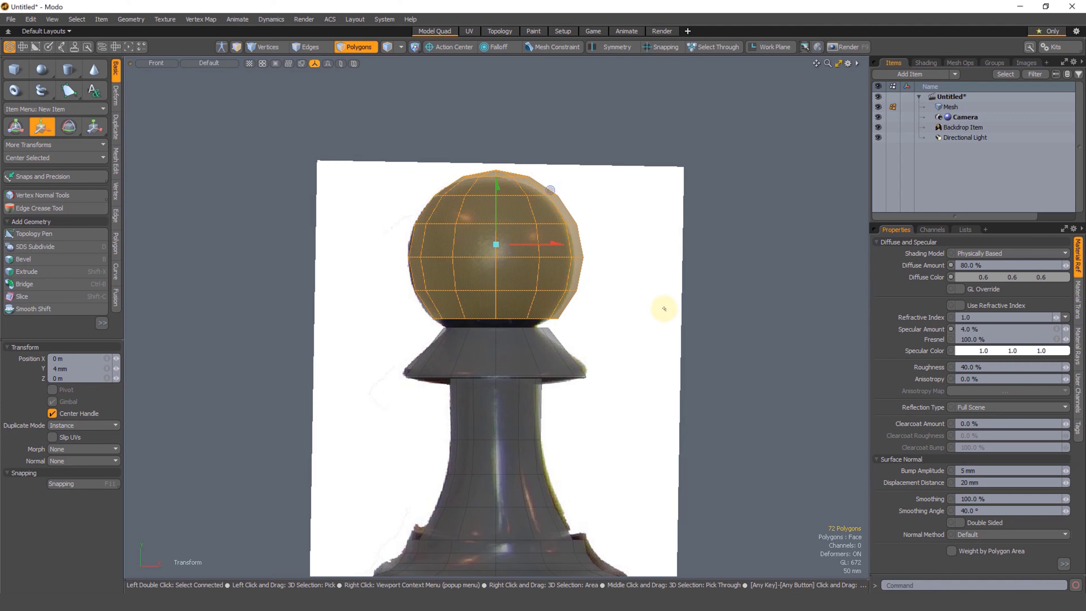
Hide the backdrop and select the open edge loops at the head's bottom and the collar's top.
{"action": "left_click", "coordinate": [855, 184]}
{"action": "left_click", "coordinate": [878, 127]}
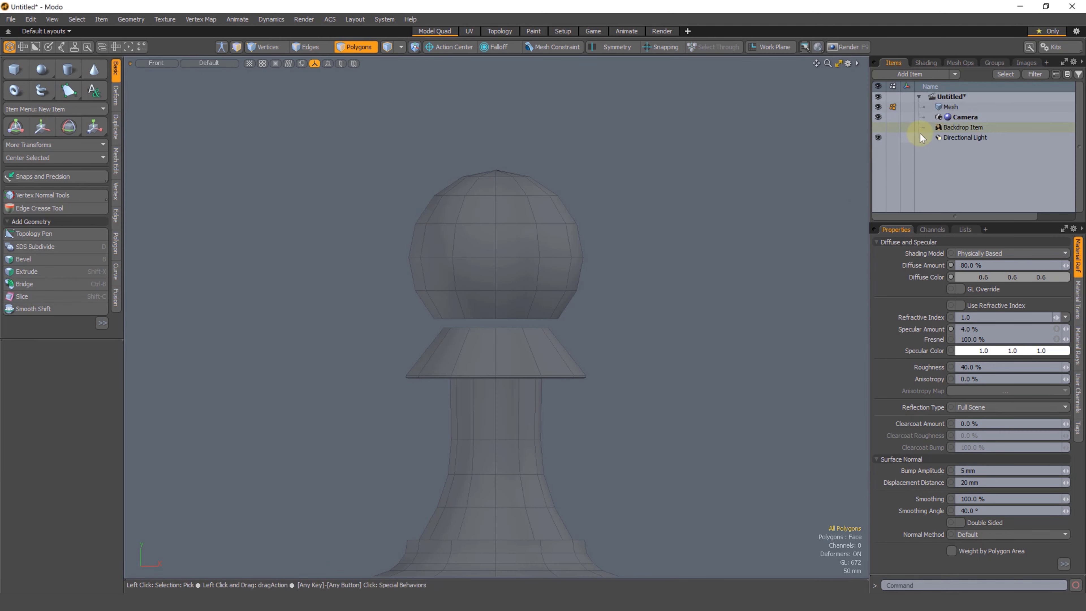
{"action": "left_click_drag", "start_coordinate": [476, 377], "coordinate": [667, 242], "text": "alt"}
{"action": "key", "text": "2"}
{"action": "double_click", "coordinate": [491, 288]}
{"action": "left_click", "coordinate": [668, 243]}
{"action": "left_click_drag", "start_coordinate": [449, 286], "coordinate": [545, 274], "text": "alt"}
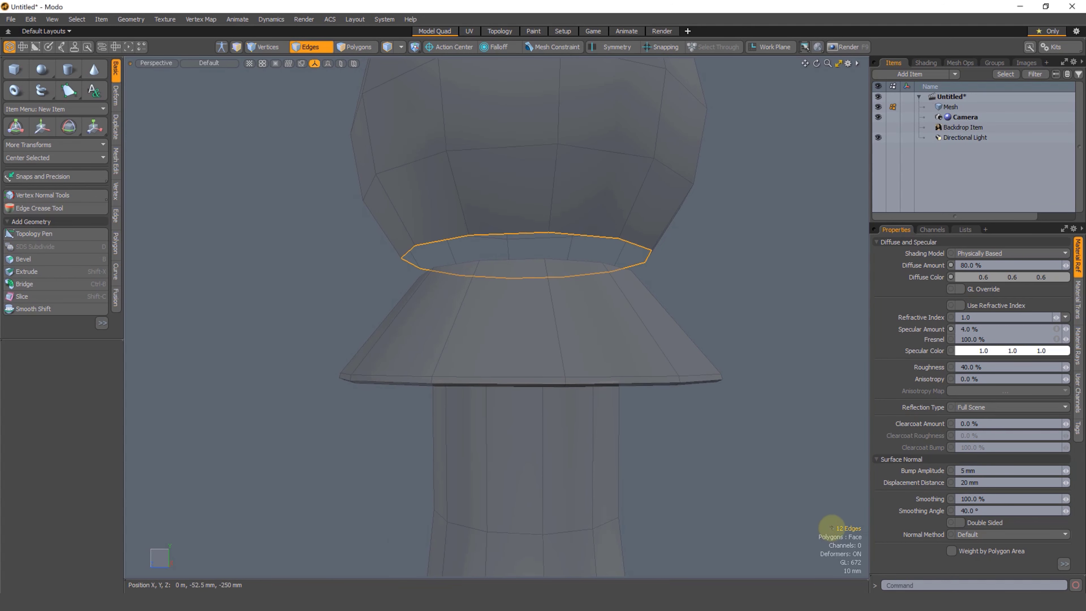
{"action": "left_click", "coordinate": [855, 528]}
{"action": "left_click_drag", "start_coordinate": [572, 289], "coordinate": [524, 231], "text": "alt"}
{"action": "left_click", "coordinate": [837, 514]}
{"action": "double_click", "coordinate": [519, 243]}
{"action": "key", "text": "2"}
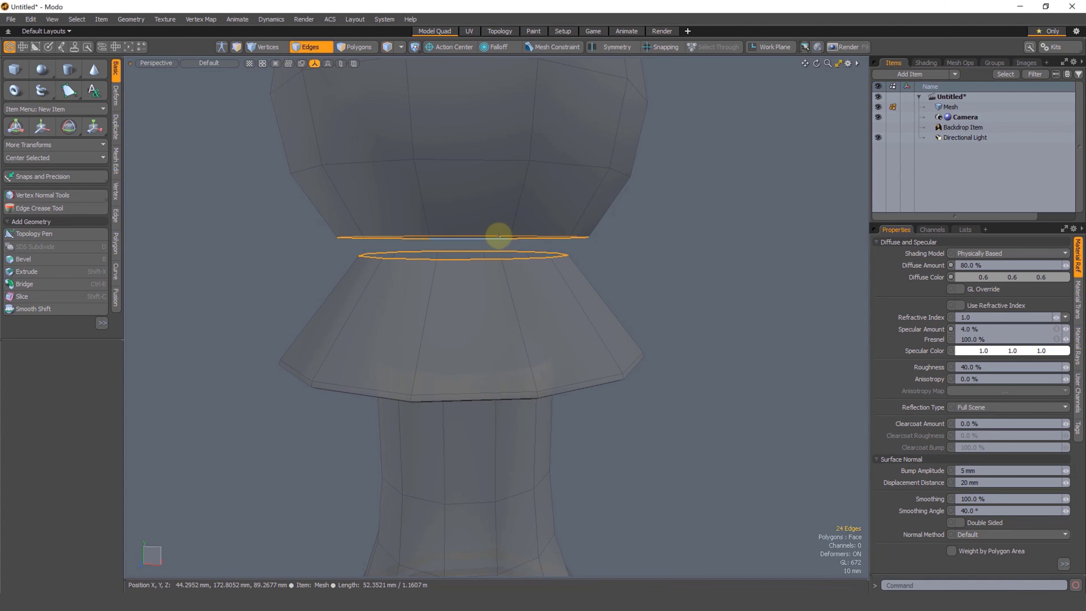
Select the whole head, scale it slightly and adjust its height just above the collar.
{"action": "double_click", "coordinate": [498, 235]}
{"action": "key", "text": "r"}
{"action": "key", "text": "3"}
{"action": "double_click", "coordinate": [493, 218]}
{"action": "key", "text": "w"}
{"action": "key", "text": "r"}
{"action": "left_click_drag", "start_coordinate": [463, 82], "coordinate": [455, 83]}
{"action": "left_click_drag", "start_coordinate": [446, 157], "coordinate": [451, 161], "text": "alt"}
{"action": "key", "text": "w"}
{"action": "mouse_move", "coordinate": [463, 102]}
{"action": "left_mouse_down"}
{"action": "mouse_move", "coordinate": [475, 147]}
{"action": "mouse_move", "coordinate": [469, 122]}
{"action": "left_mouse_up"}
{"action": "key", "text": "r"}
{"action": "key", "text": "w"}
{"action": "key", "text": "q"}
Bridge the head's open bottom edge loop to the collar's top edge loop with a single row of polygons.
{"action": "left_click", "coordinate": [657, 242]}
{"action": "key", "text": "2"}
{"action": "double_click", "coordinate": [574, 288]}
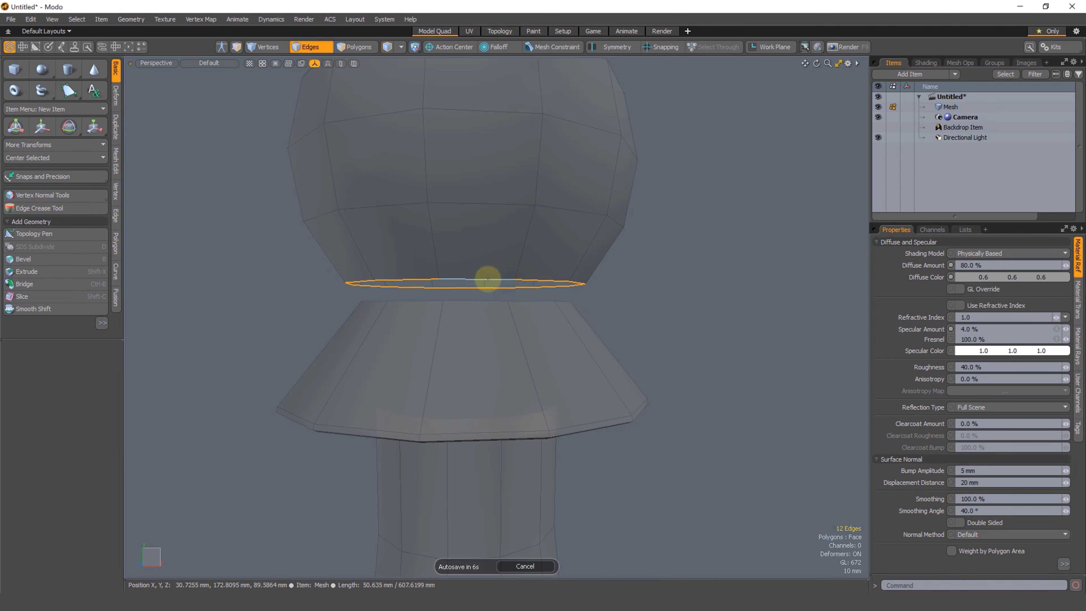
{"action": "left_click_drag", "start_coordinate": [488, 279], "coordinate": [477, 315], "text": "alt"}
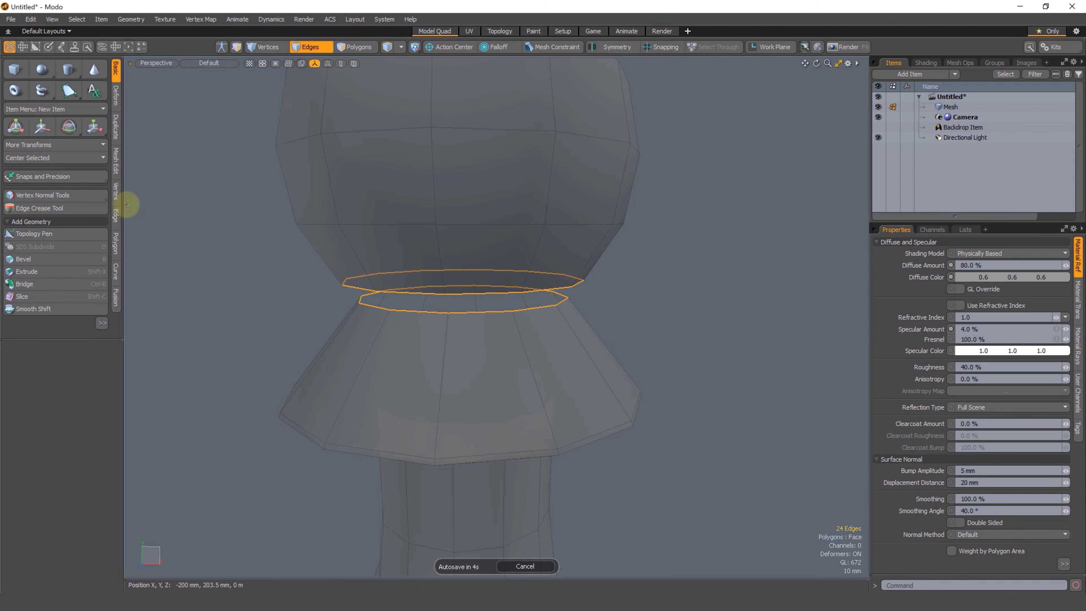
{"action": "left_click", "coordinate": [115, 217]}
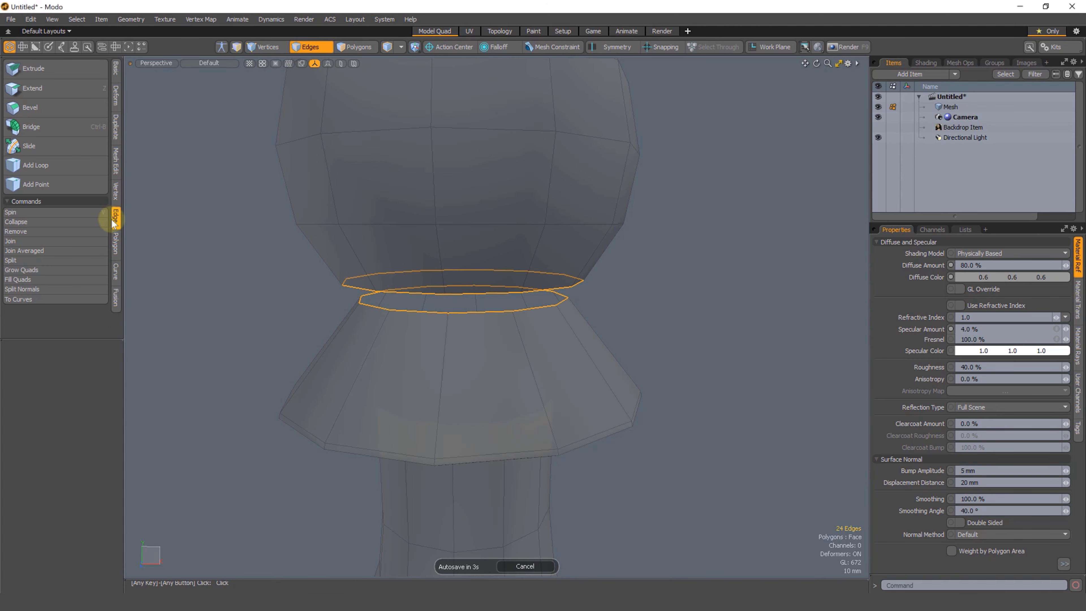
{"action": "left_click", "coordinate": [39, 127]}
{"action": "left_click", "coordinate": [230, 229]}
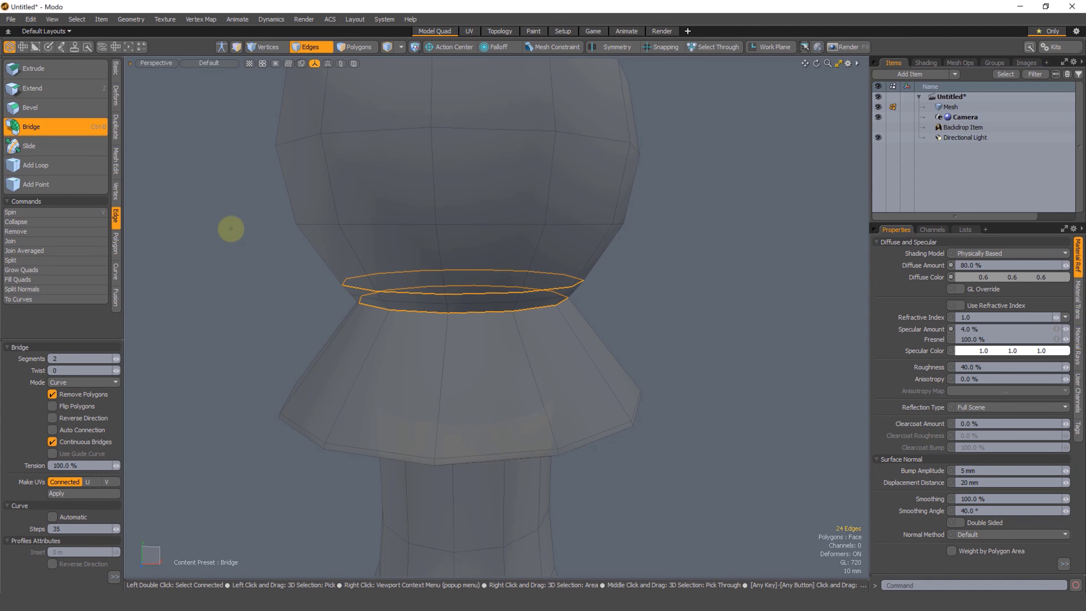
{"action": "left_click_drag", "start_coordinate": [490, 330], "coordinate": [480, 275], "text": "alt"}
{"action": "scroll", "coordinate": [463, 300], "scroll_direction": "up", "scroll_amount": 3}
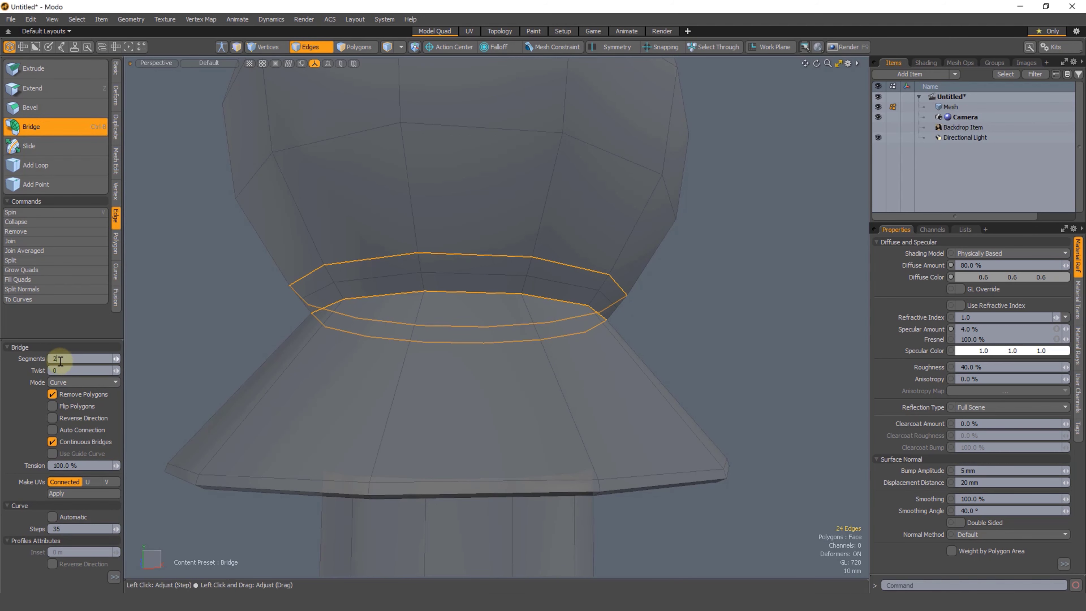
{"action": "key", "text": "Return"}
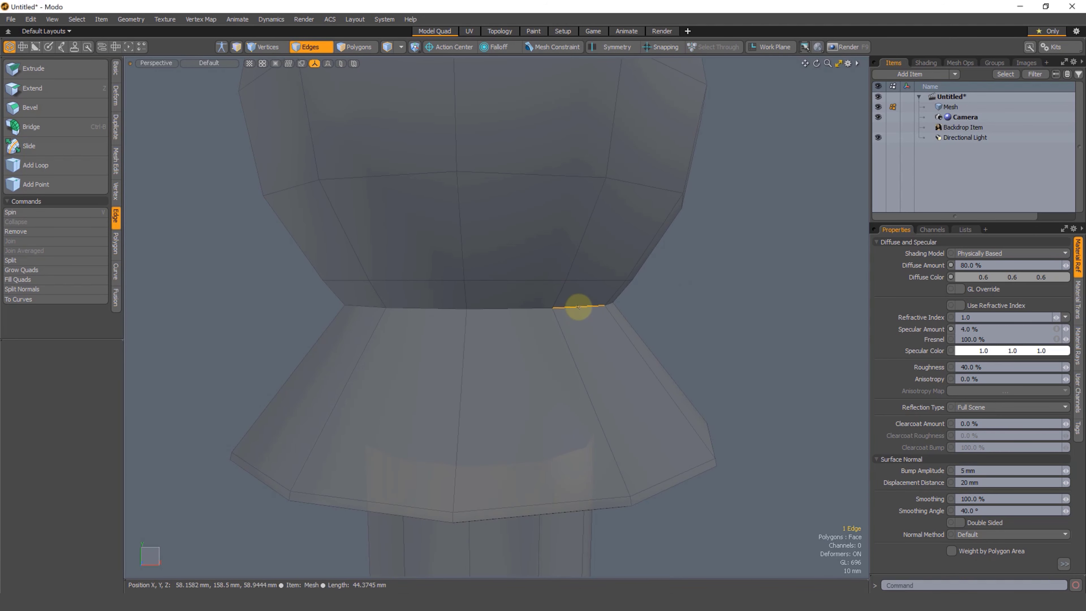
Try a 4 mm inset bevel on the edge loop where the head meets the collar.
{"action": "double_click", "coordinate": [578, 306]}
{"action": "key", "text": "Escape"}
{"action": "key", "text": "super"}
{"action": "key", "text": "super"}
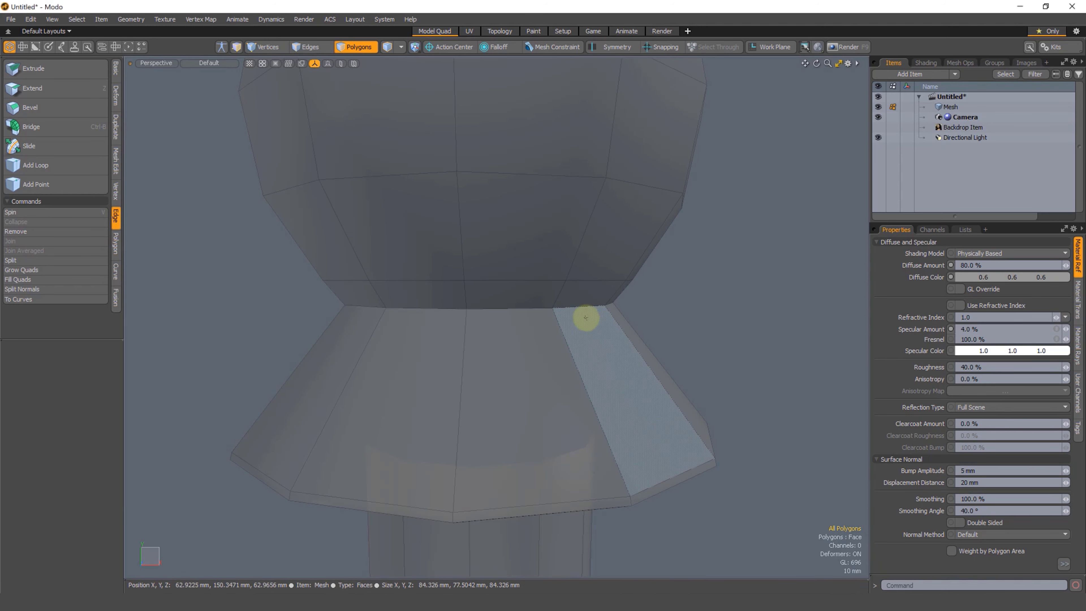
{"action": "key", "text": "b"}
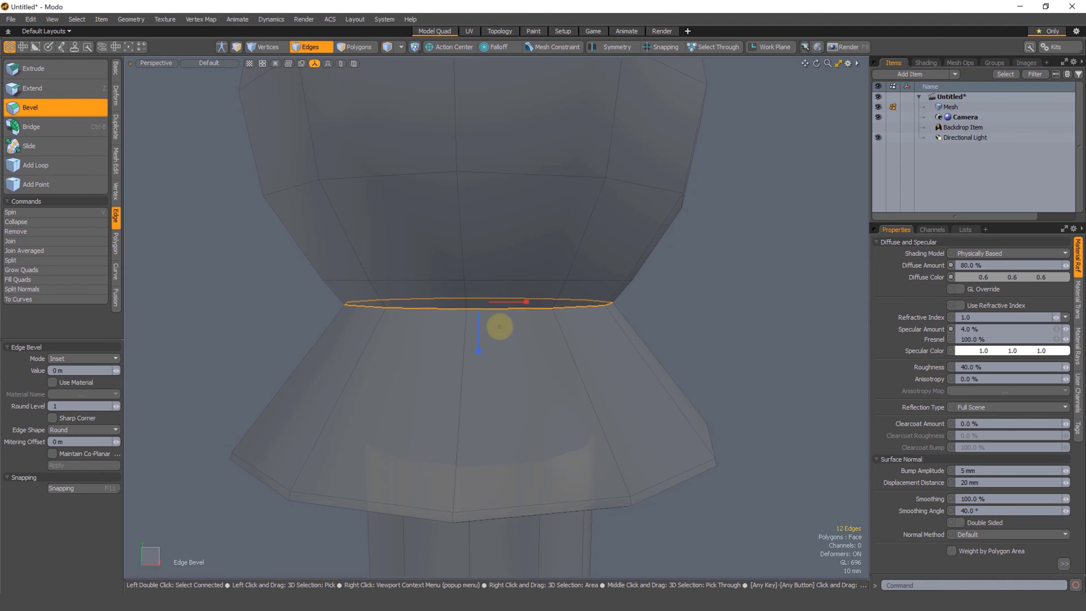
{"action": "left_click_drag", "start_coordinate": [478, 350], "coordinate": [477, 354]}
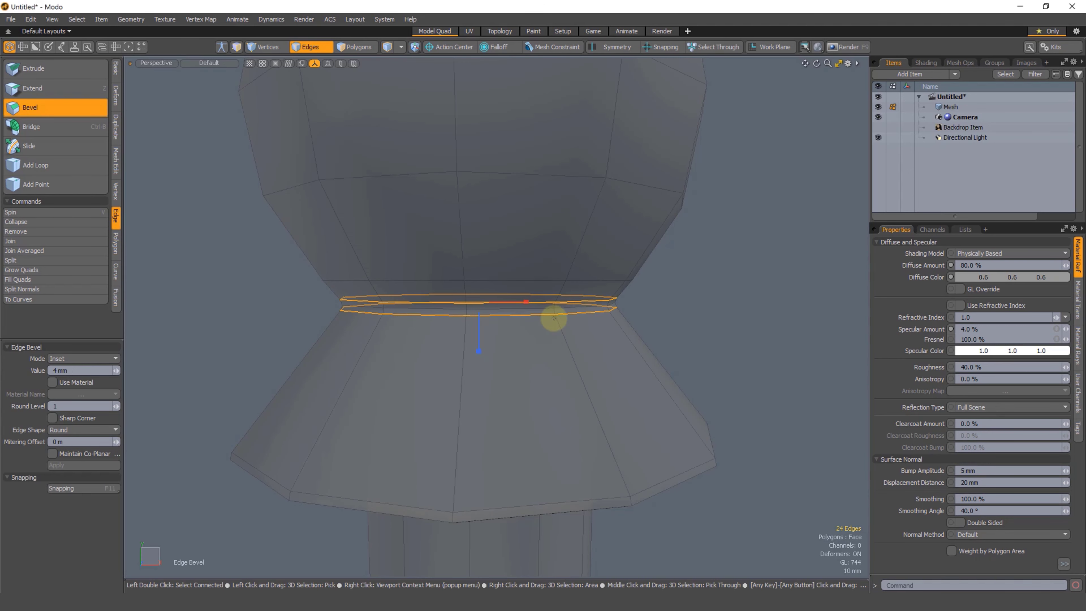
{"action": "key", "text": "space"}
Undo the bevel on the edge loop between head and collar and clear the selection.
{"action": "double_click", "coordinate": [522, 280]}
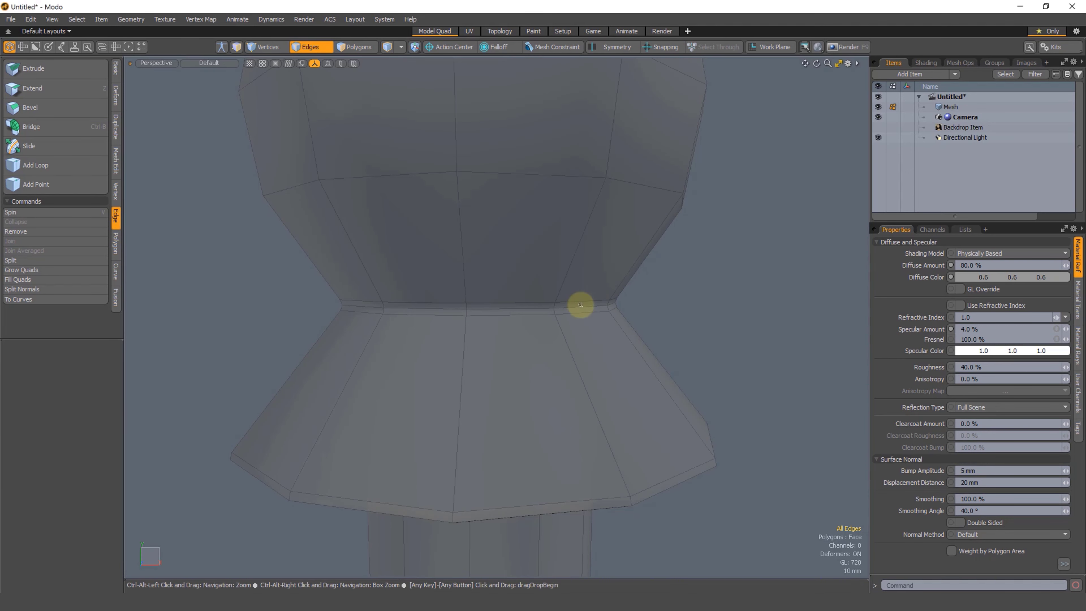
{"action": "left_click_drag", "start_coordinate": [580, 305], "coordinate": [620, 304], "text": "alt"}
{"action": "key", "text": "ctrl+z"}
{"action": "key", "text": "ctrl+z"}
{"action": "key", "text": "ctrl+z"}
{"action": "key", "text": "ctrl+z"}
{"action": "left_click", "coordinate": [677, 300]}
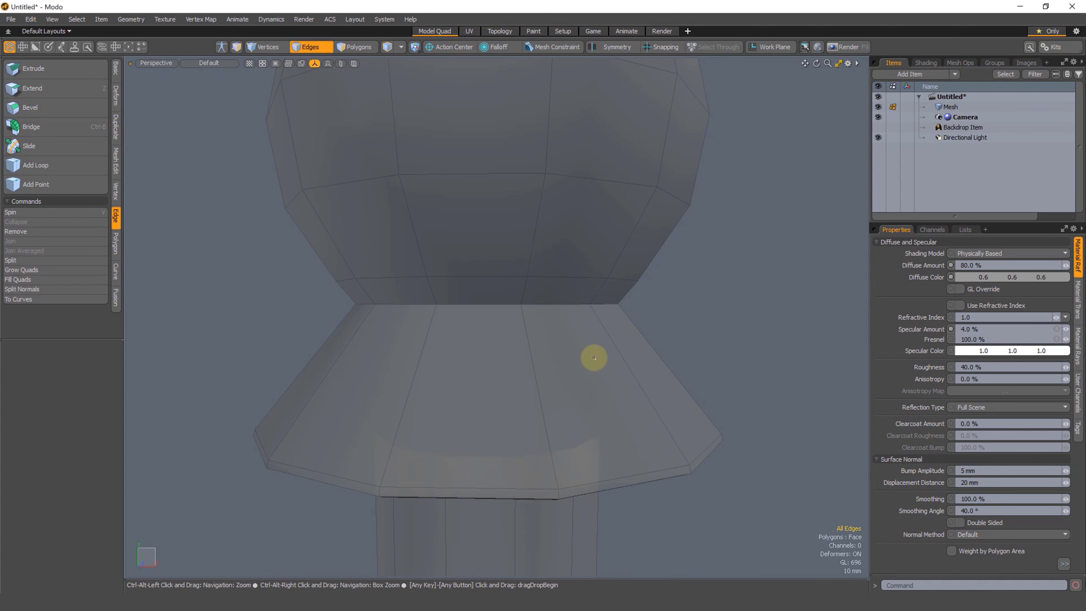
Set the Pawn material's Transparent Amount to 0% in the Shader Tree.
{"action": "scroll", "coordinate": [597, 359], "scroll_direction": "down", "scroll_amount": 4}
{"action": "left_click_drag", "start_coordinate": [601, 318], "coordinate": [565, 329], "text": "alt"}
{"action": "scroll", "coordinate": [552, 308], "scroll_direction": "down", "scroll_amount": 3}
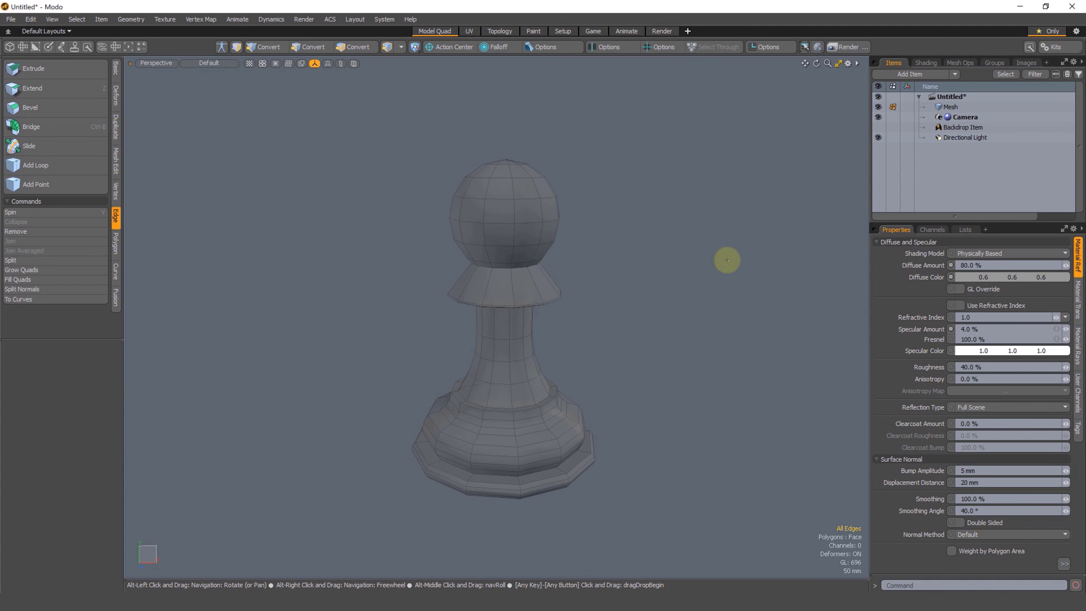
{"action": "left_click", "coordinate": [926, 63]}
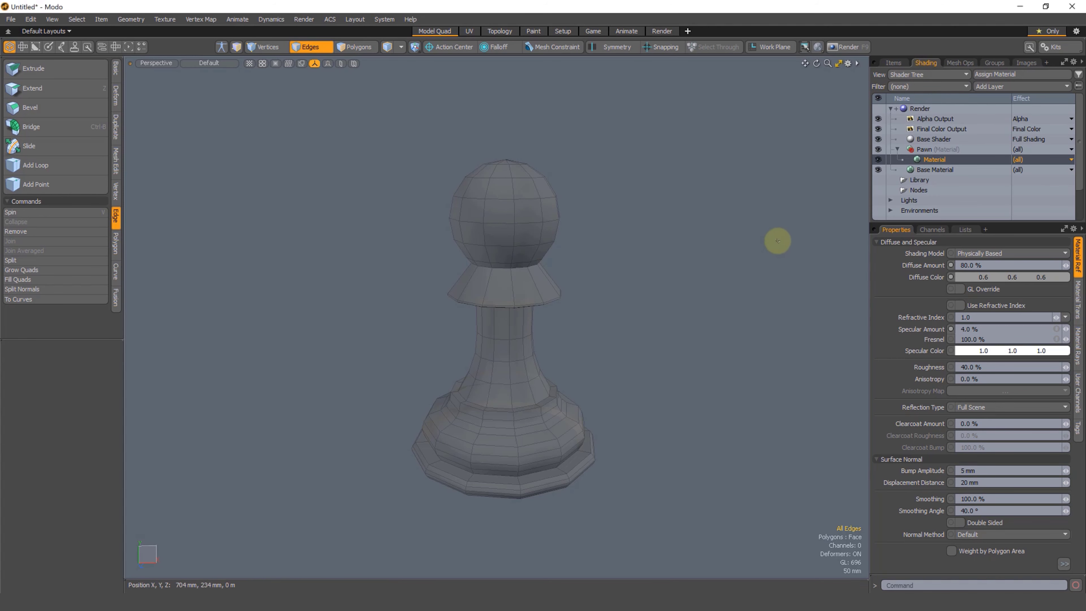
{"action": "left_click", "coordinate": [932, 151]}
{"action": "left_click", "coordinate": [934, 158]}
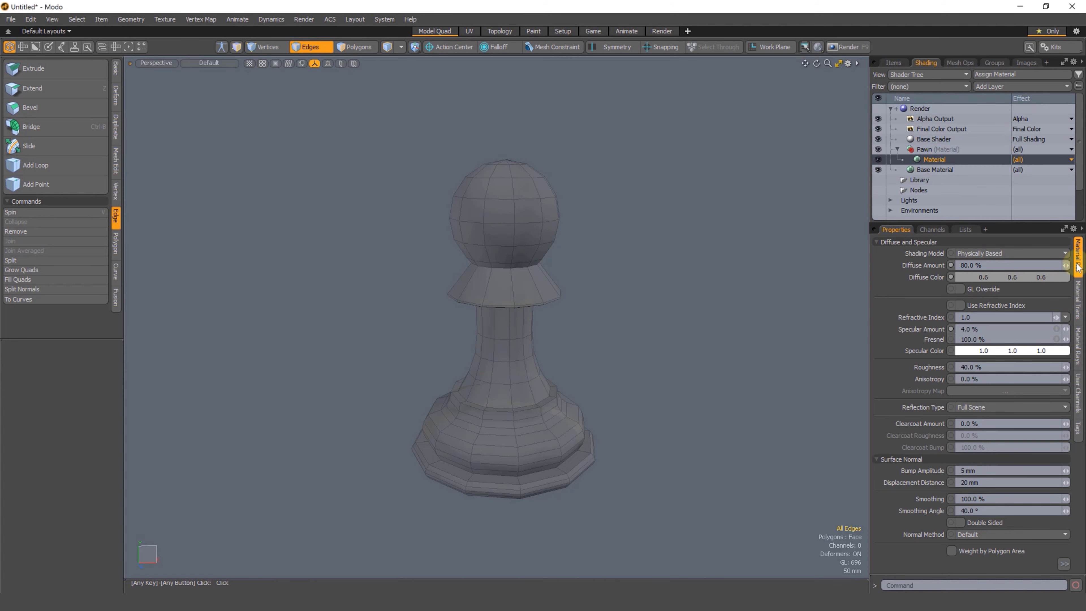
{"action": "left_click", "coordinate": [1076, 302]}
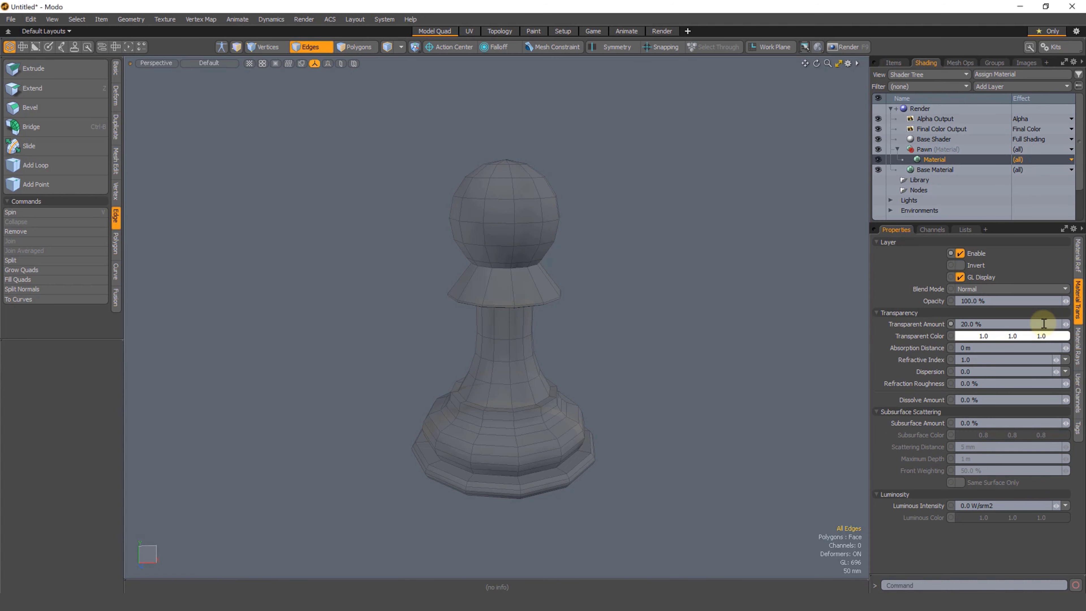
{"action": "double_click", "coordinate": [976, 324]}
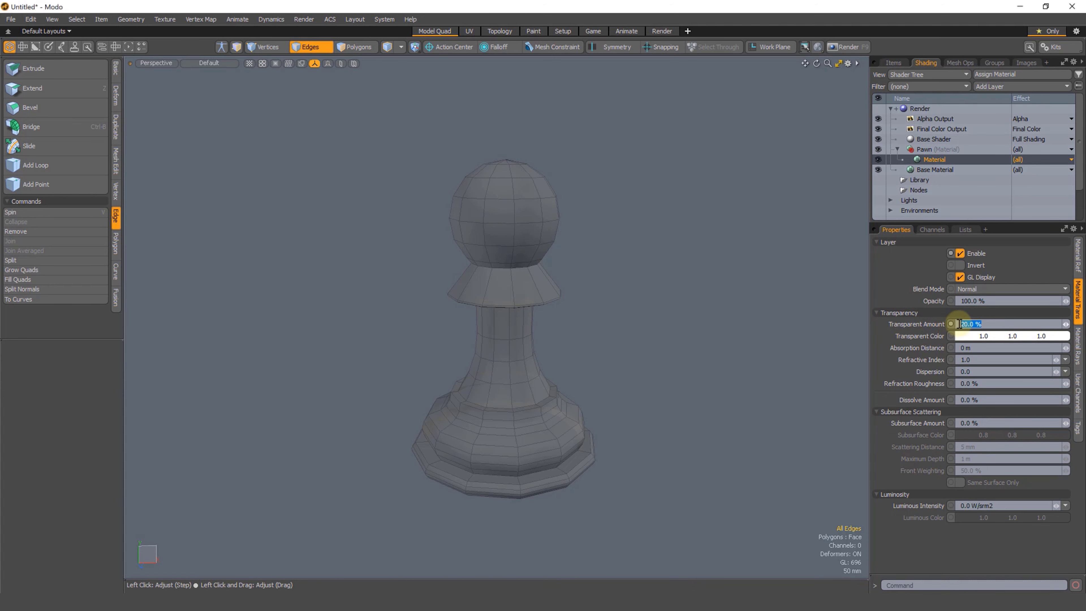
{"action": "key", "text": "Return"}
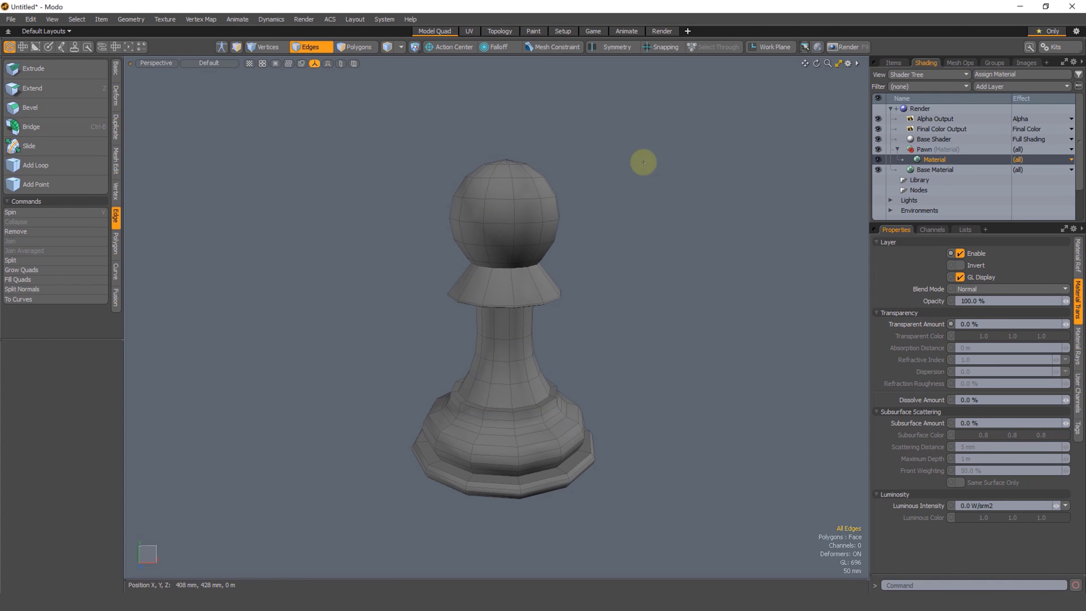
Start saving the scene as a new MODO Scene (*.lxo) file named Pawn.
{"action": "left_click_drag", "start_coordinate": [478, 359], "coordinate": [522, 383], "text": "alt"}
{"action": "left_click", "coordinate": [11, 19]}
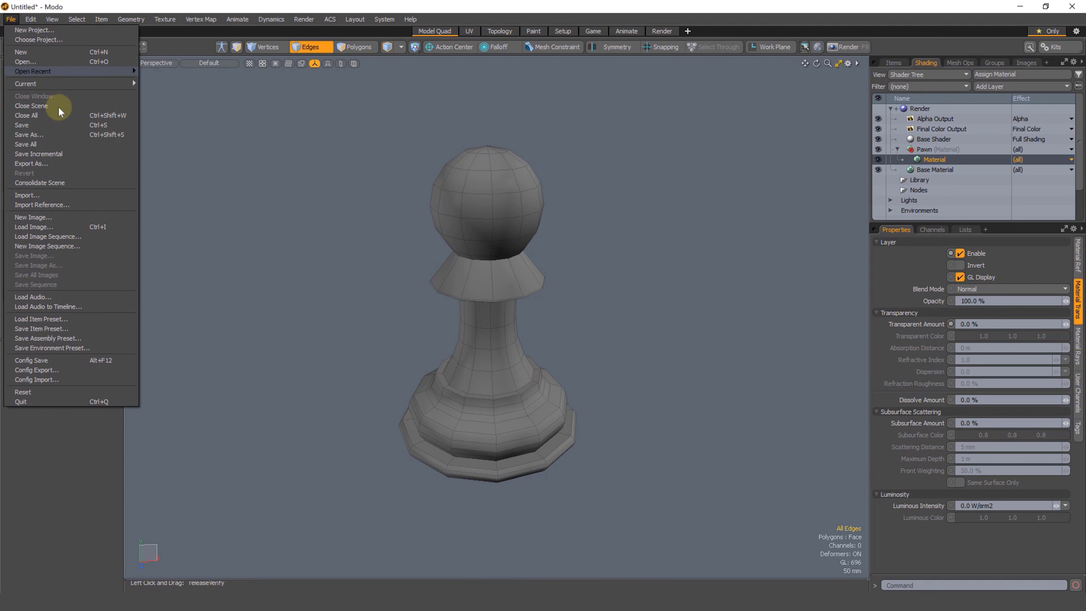
{"action": "left_click", "coordinate": [26, 135]}
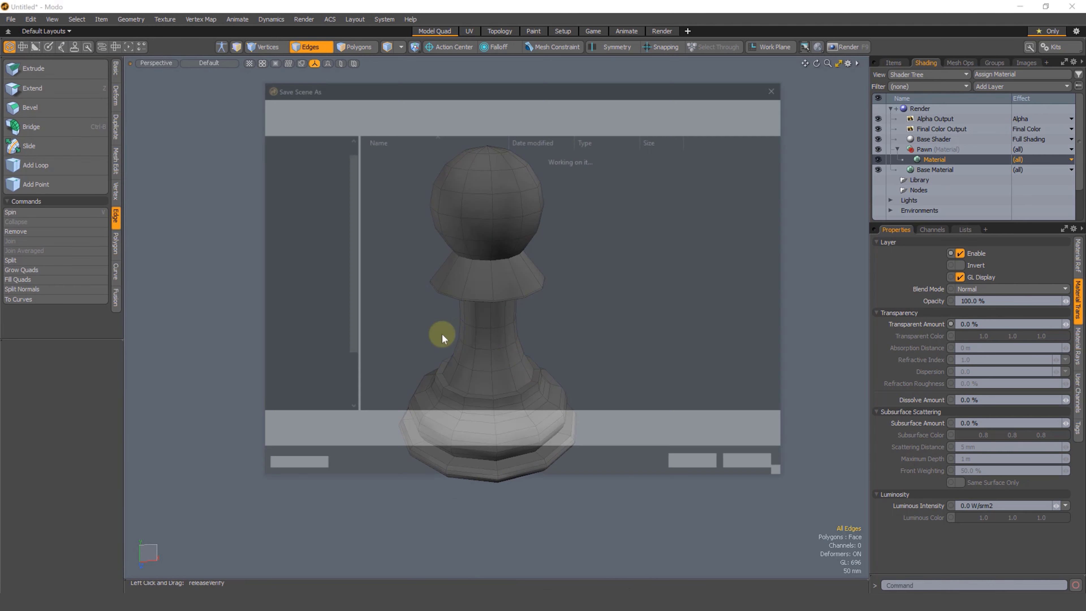
{"action": "type", "text": "Pawn"}
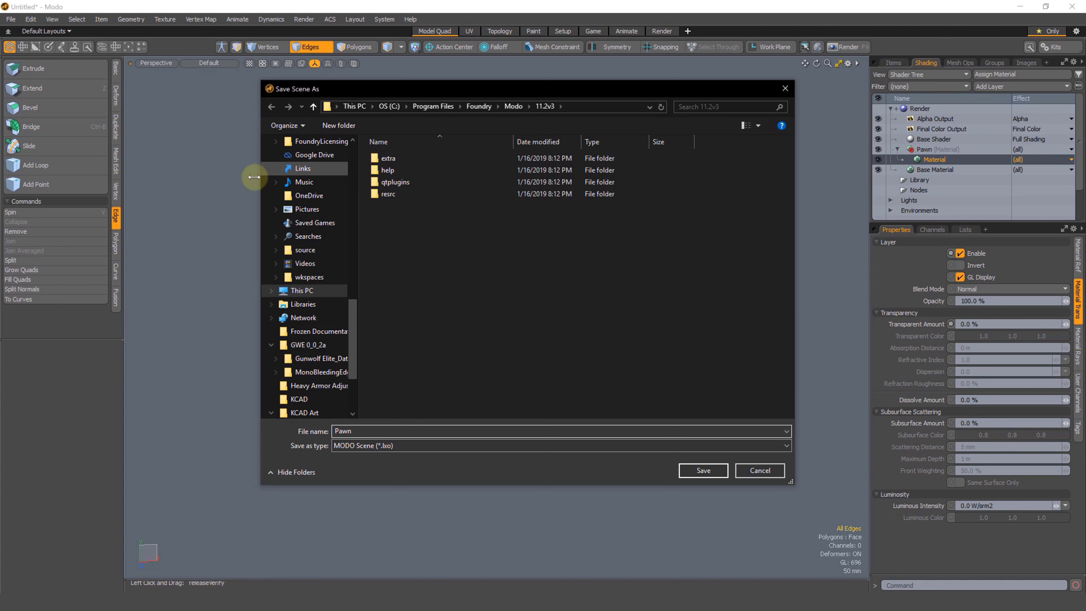
Choose the KCAD folder on the Desktop as the save location for the Pawn scene.
{"action": "left_click_drag", "start_coordinate": [351, 303], "coordinate": [350, 146]}
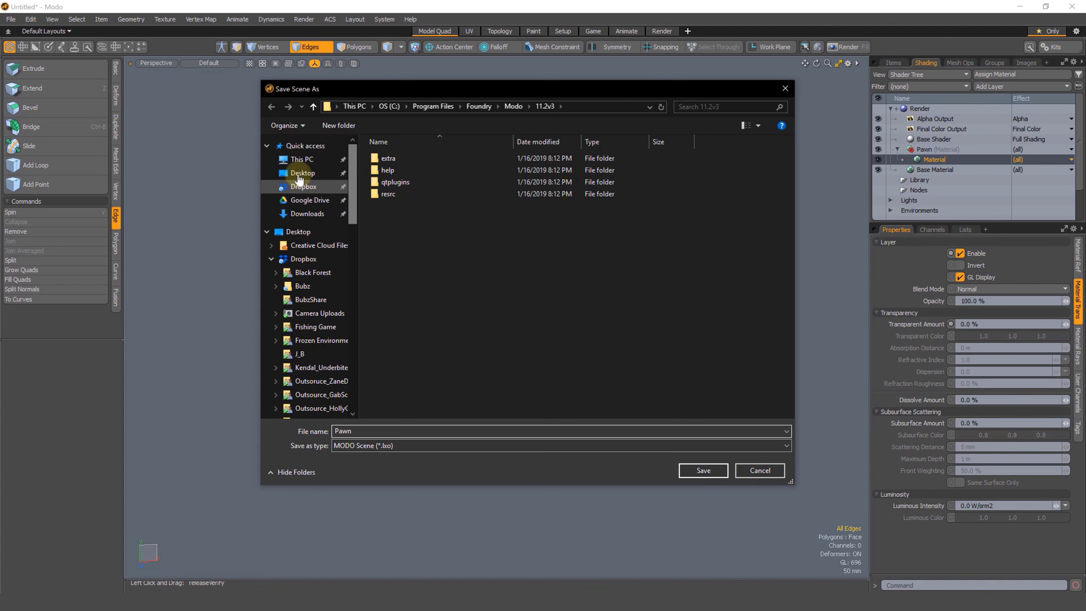
{"action": "left_click", "coordinate": [309, 173]}
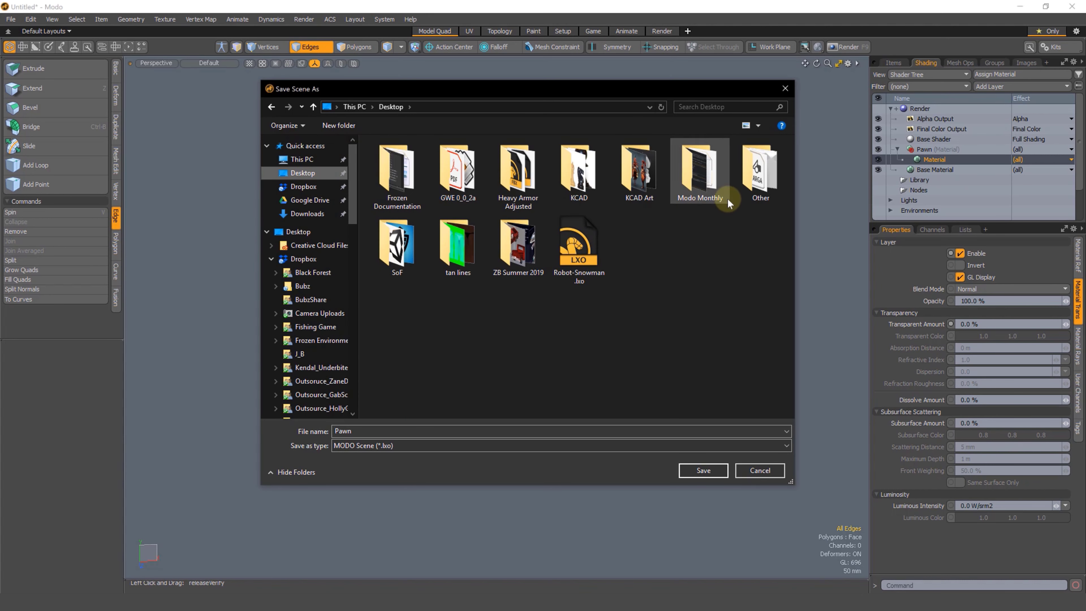
{"action": "double_click", "coordinate": [634, 174]}
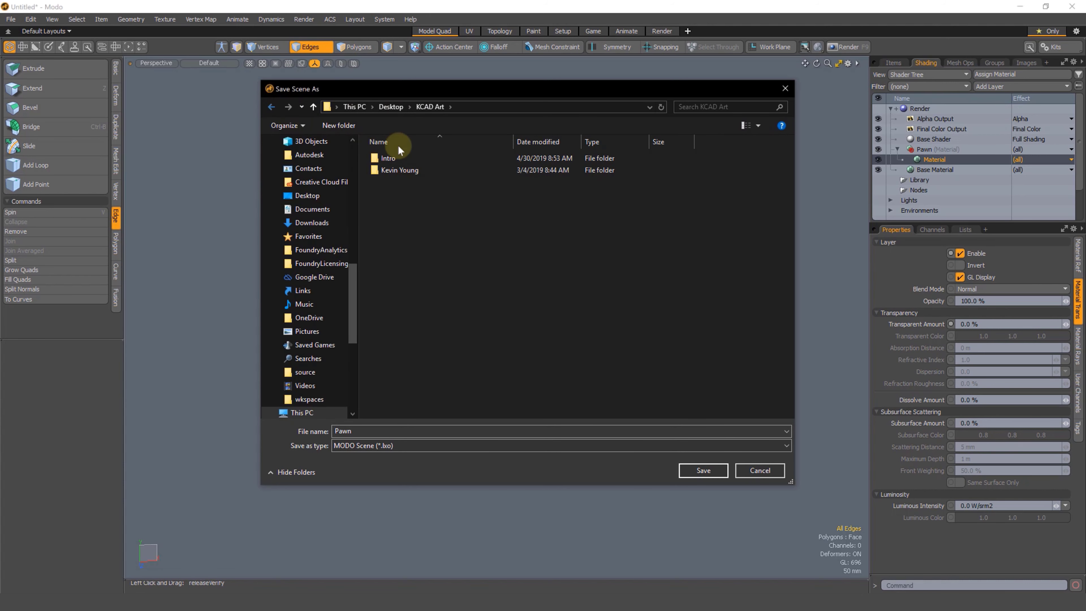
{"action": "key", "text": "alt+Left"}
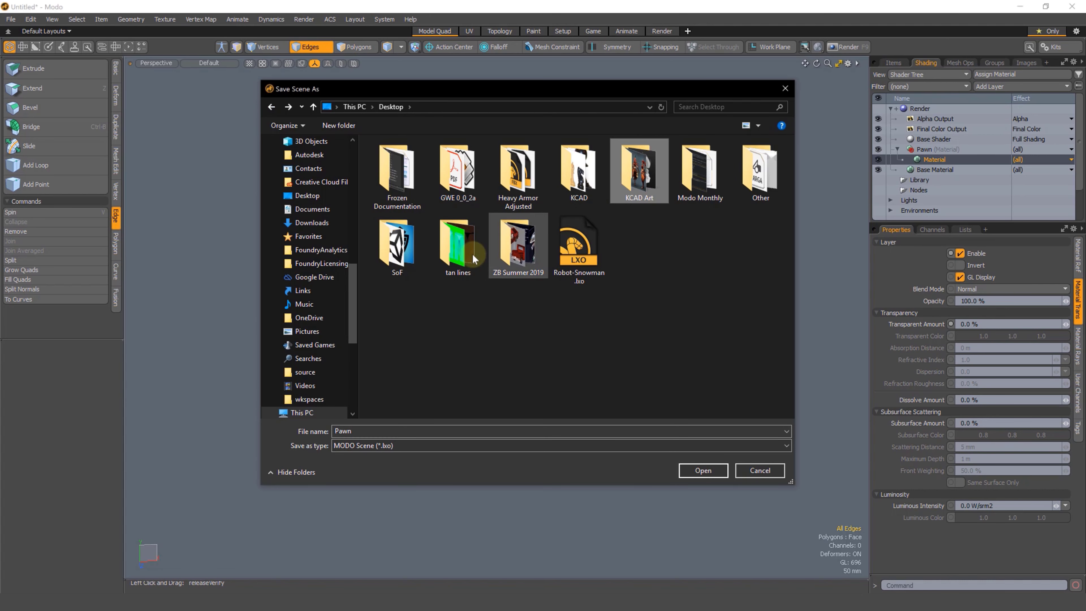
{"action": "double_click", "coordinate": [579, 174]}
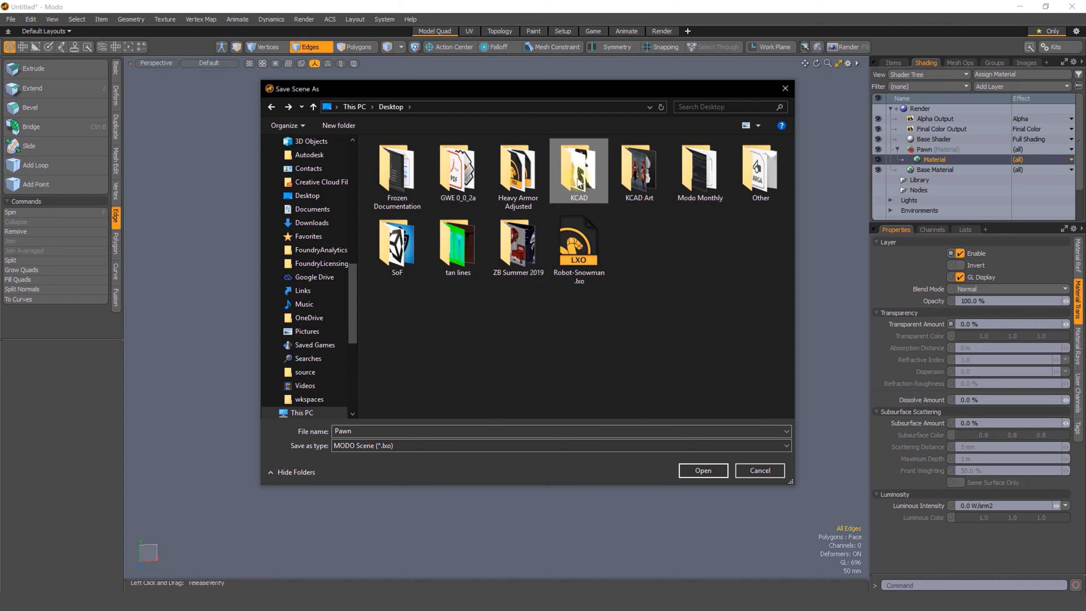